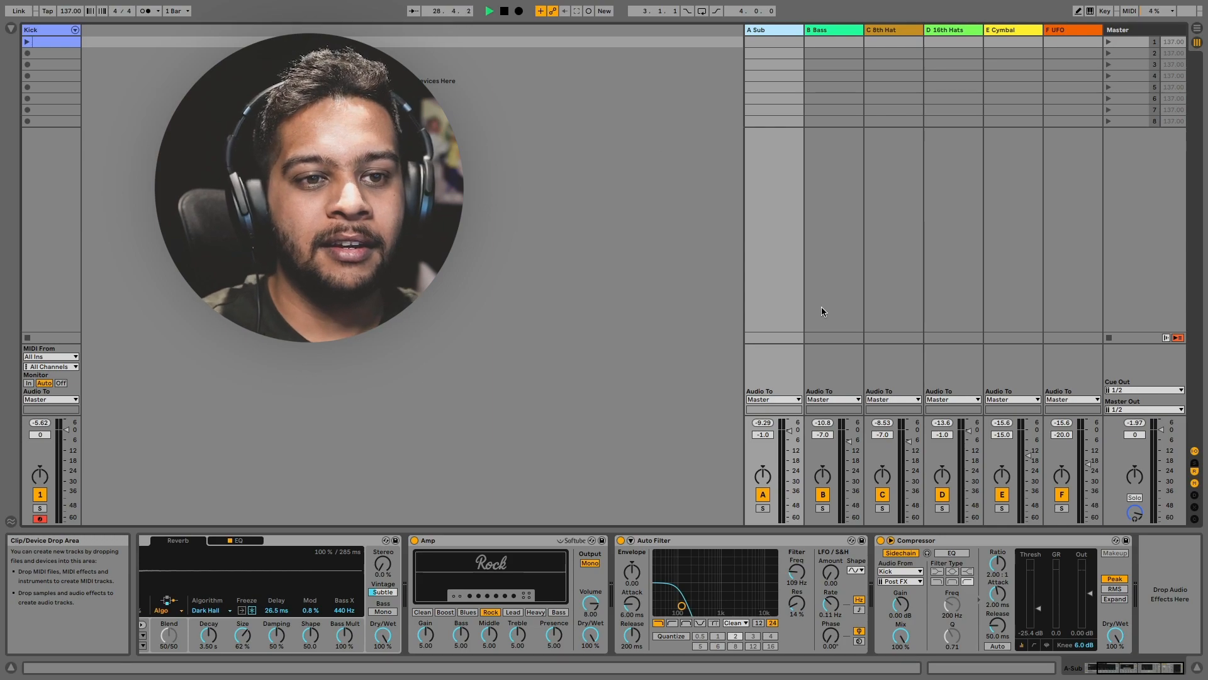
Step: Show the mixer's sends and solo the return tracks Sub, Bass, 8th Hat, 16th Hats, Cymbal and UFO one after another, clearing the solo at the end
click(1195, 463)
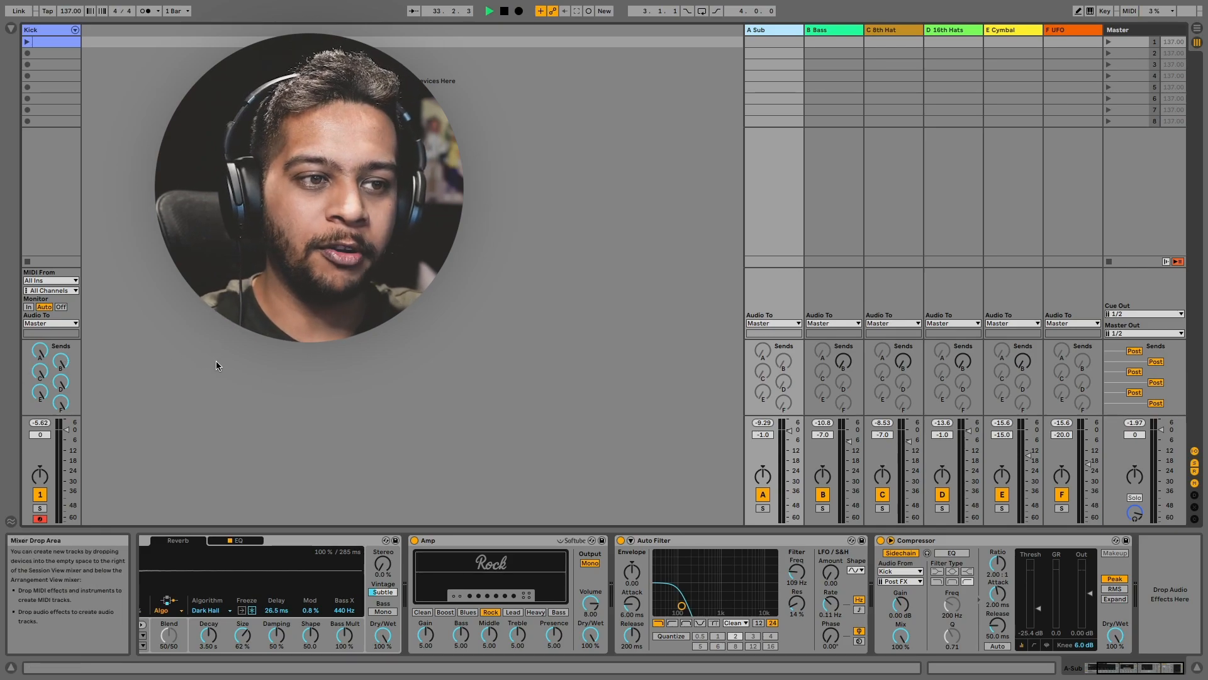
click(763, 508)
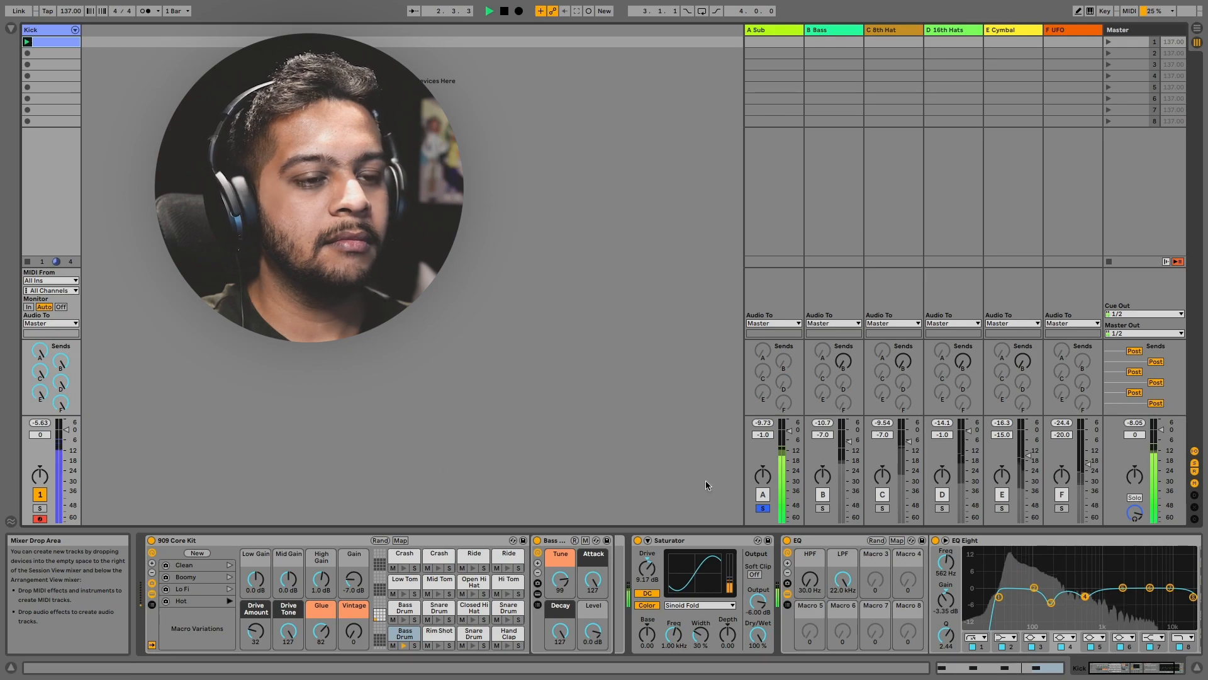
click(822, 507)
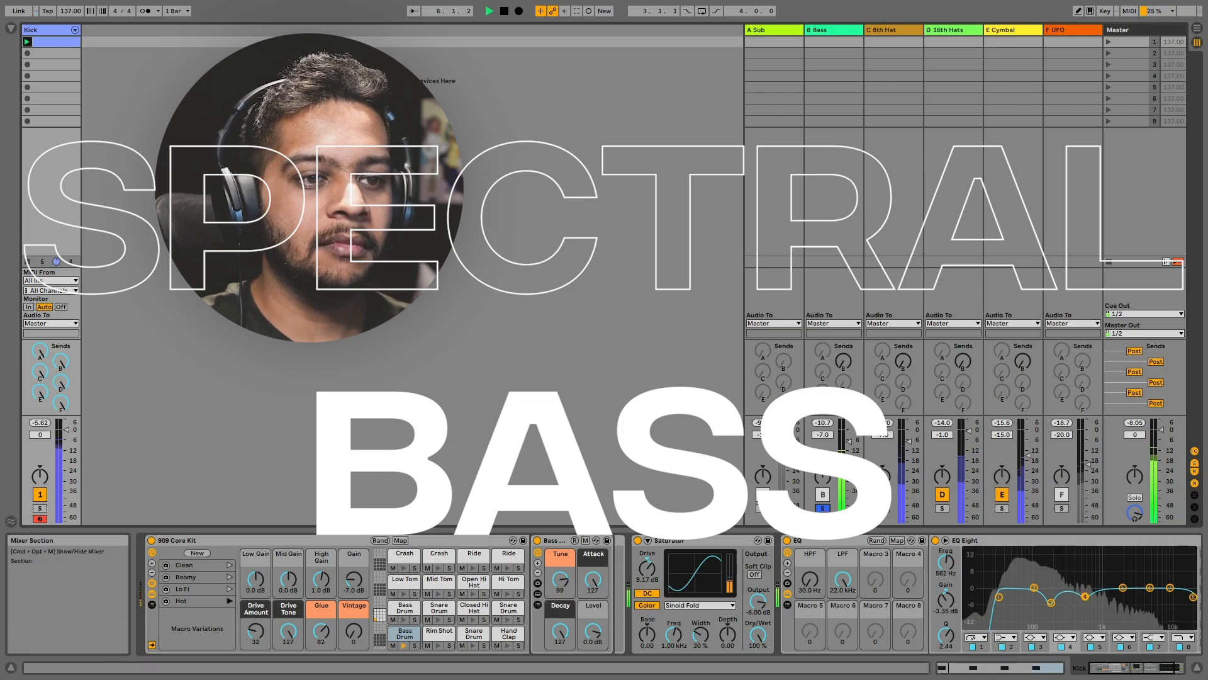
click(884, 508)
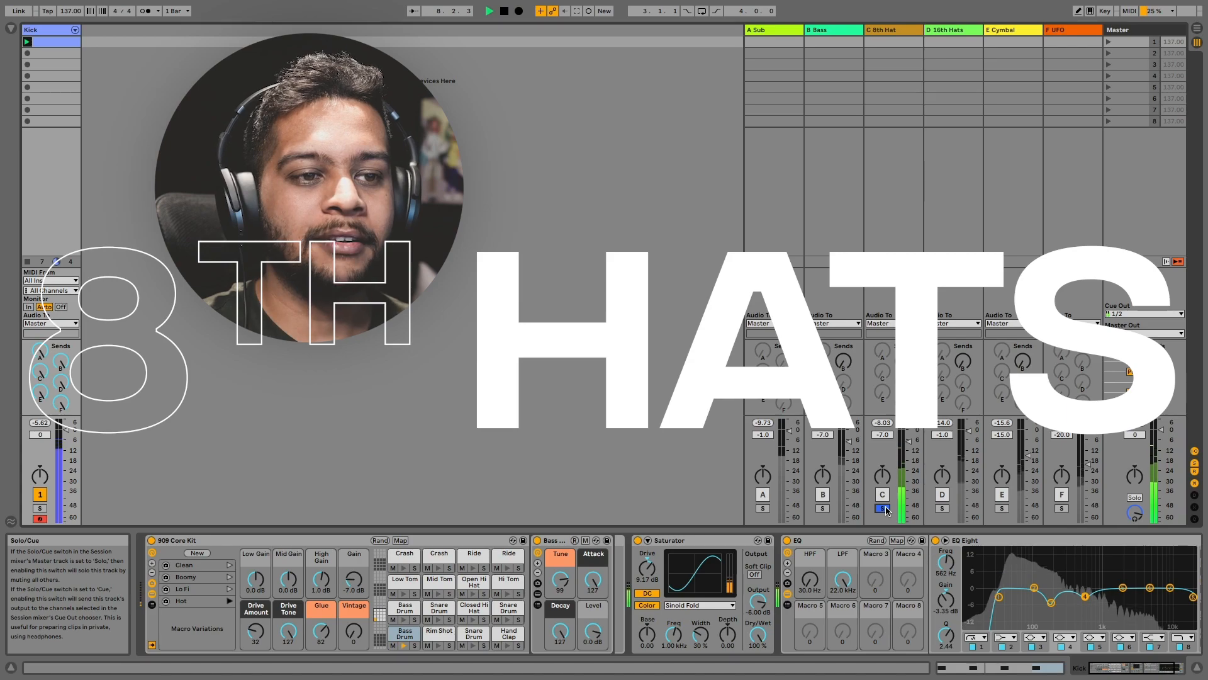
click(943, 508)
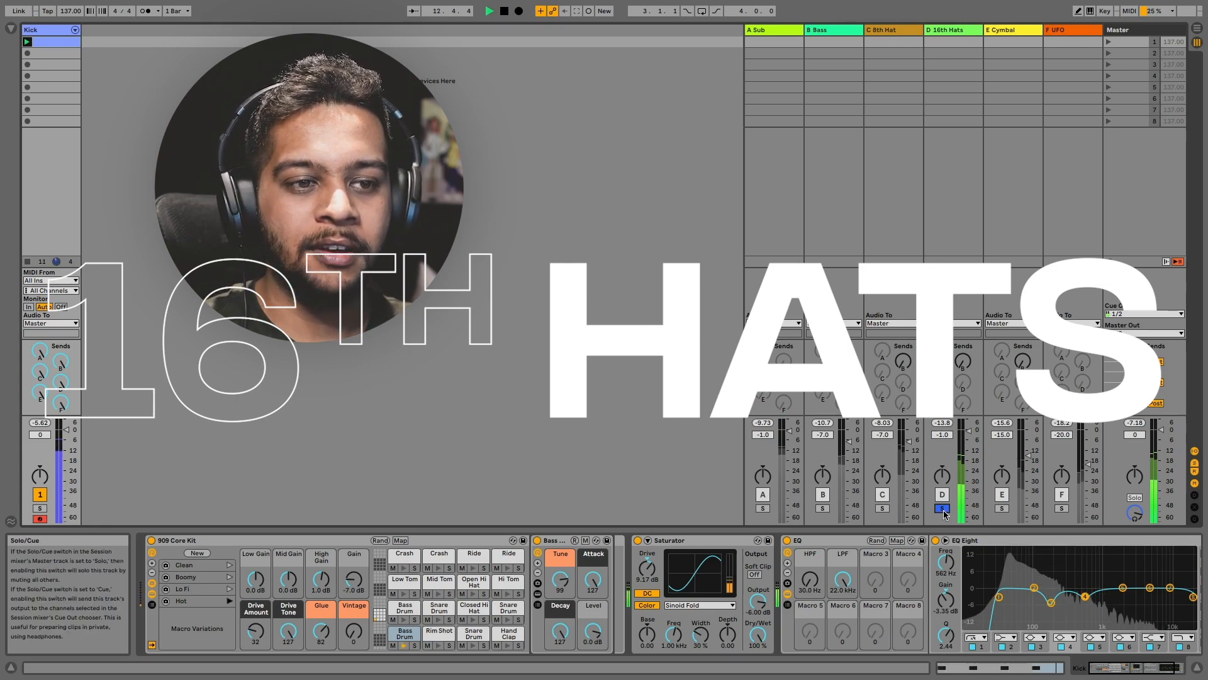
click(1002, 508)
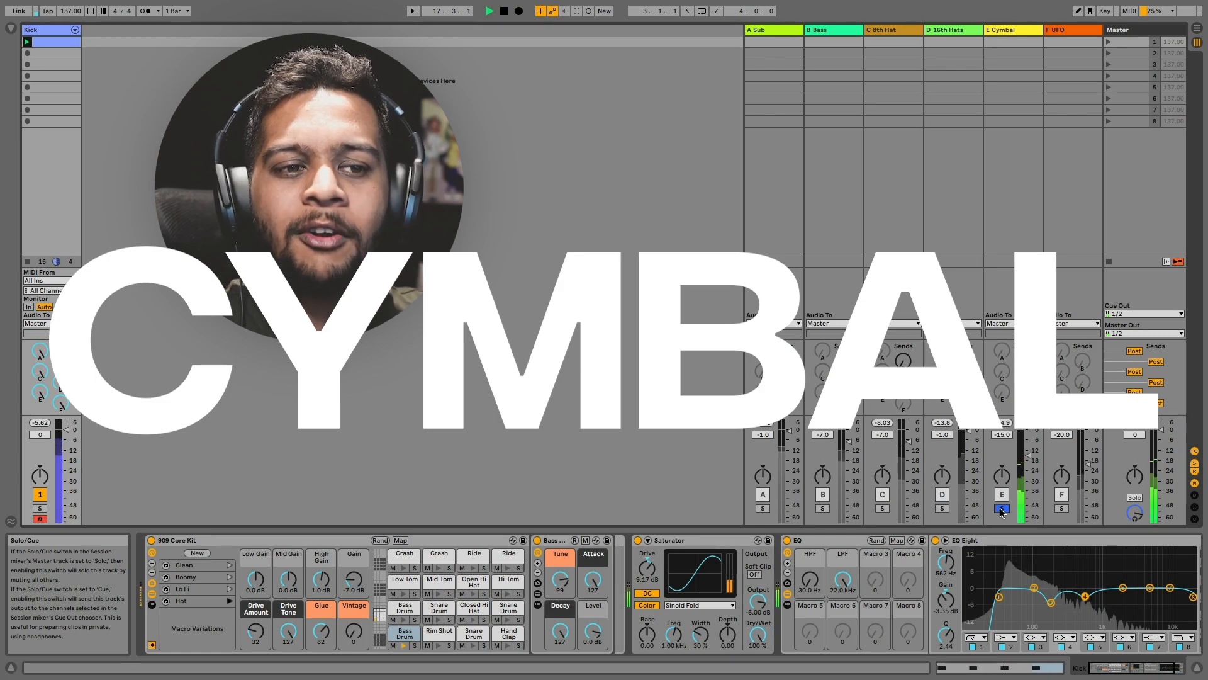
click(1062, 509)
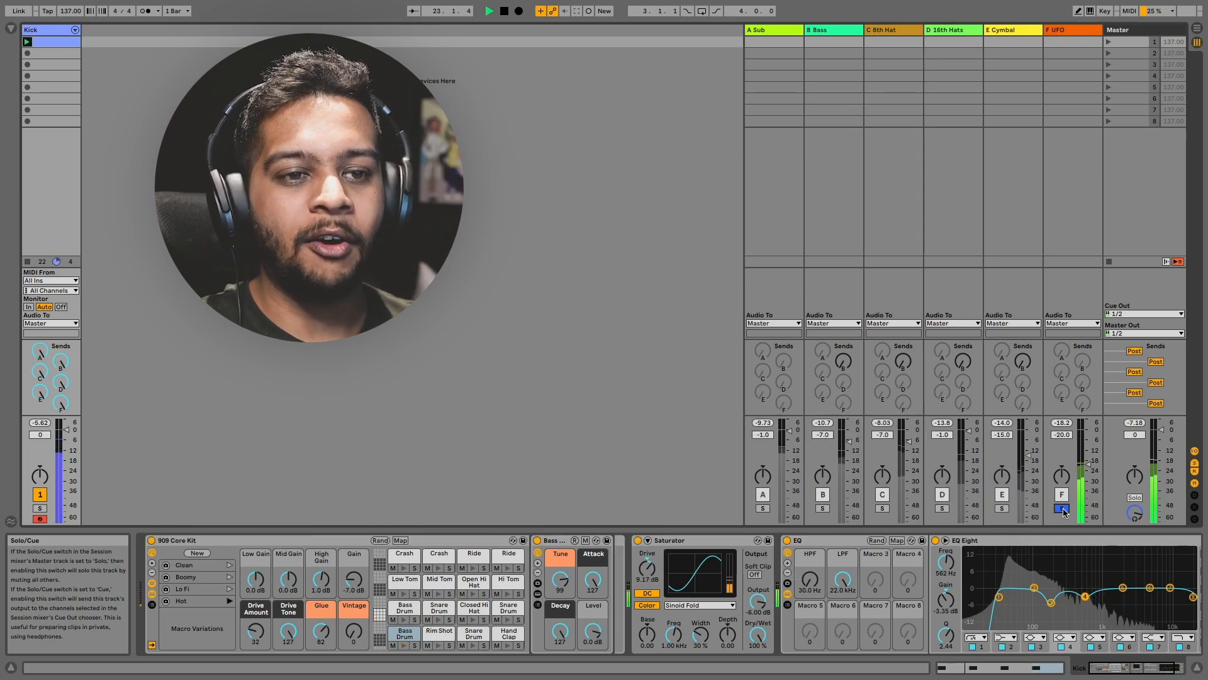
click(1062, 508)
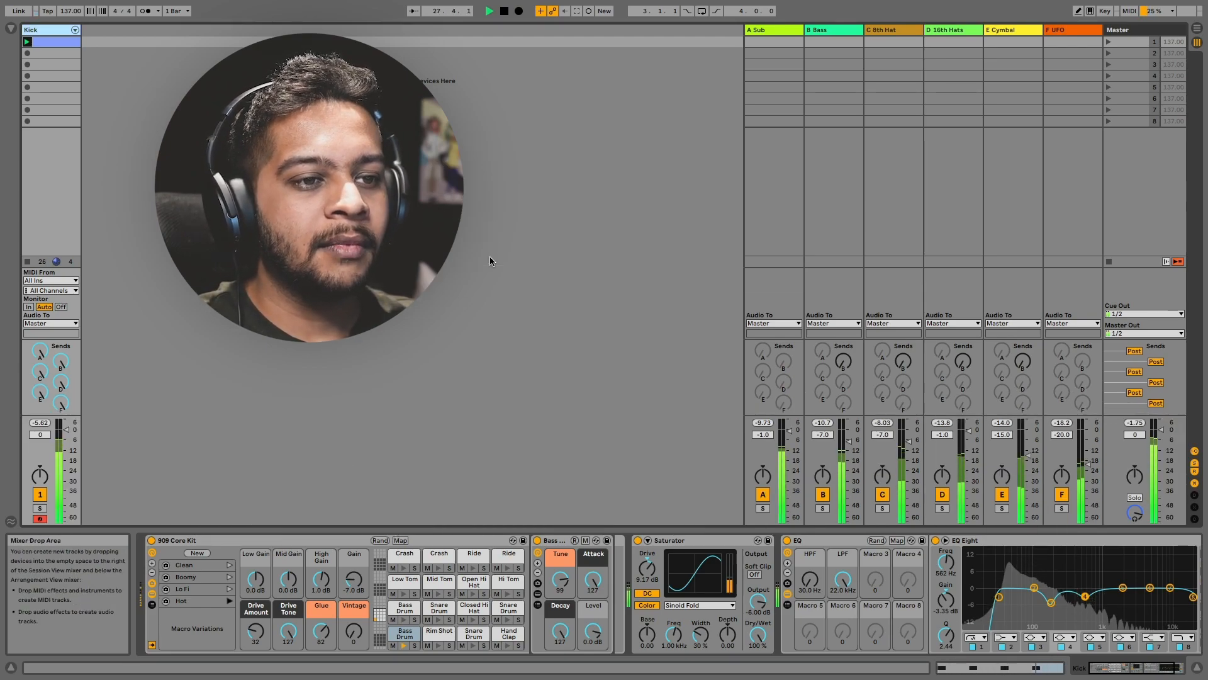
Step: Sweep the HPF macro of the Kick track's EQ rack up to about 610 Hz and back down
drag(810, 579, 810, 574)
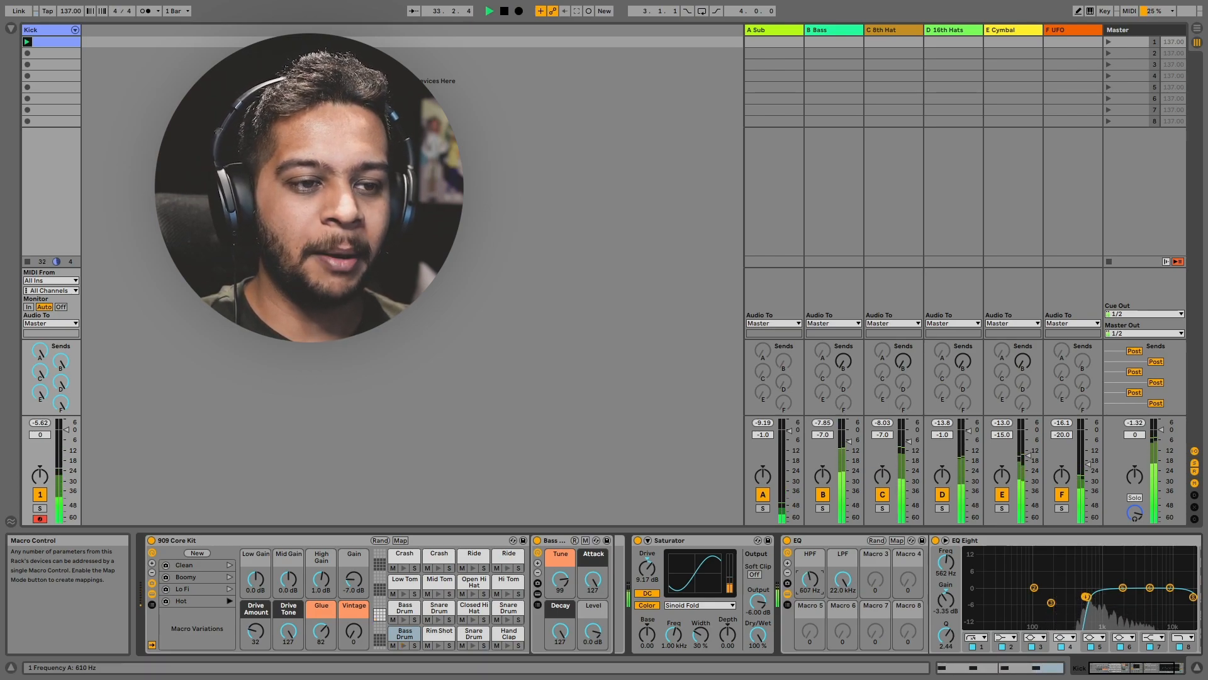
drag(810, 579, 812, 587)
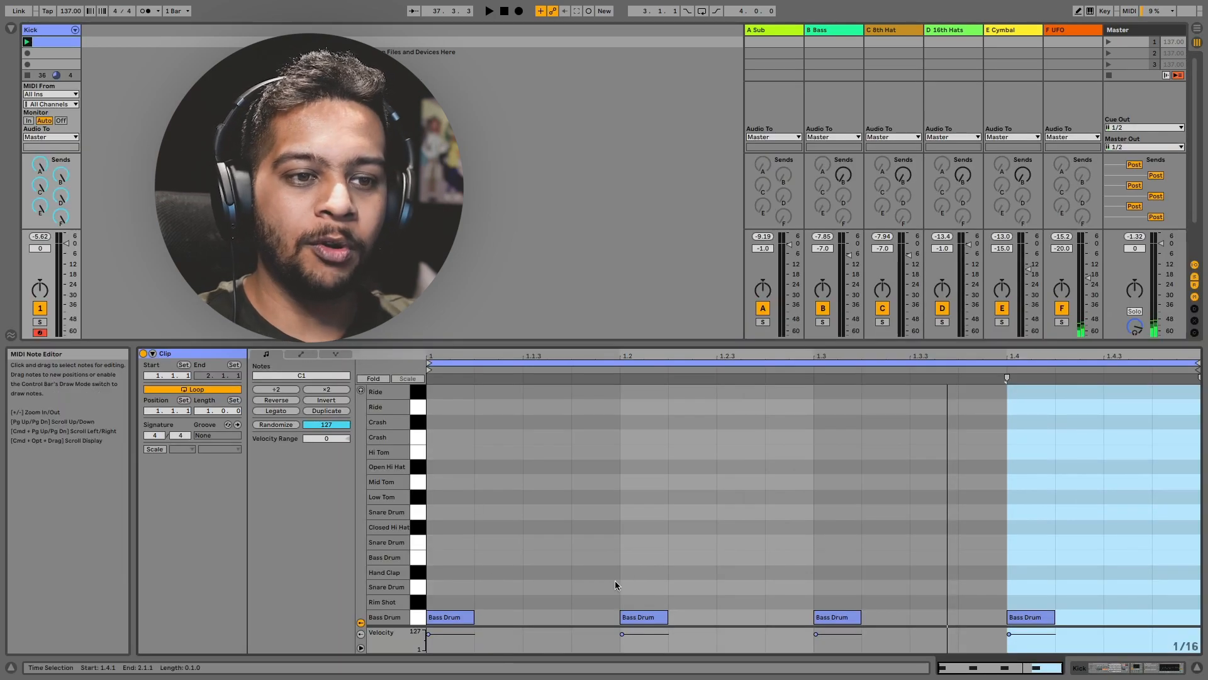
Step: Open the Sub return's device chain and examine its Hybrid Reverb, Amp and Auto Filter
click(770, 32)
click(771, 33)
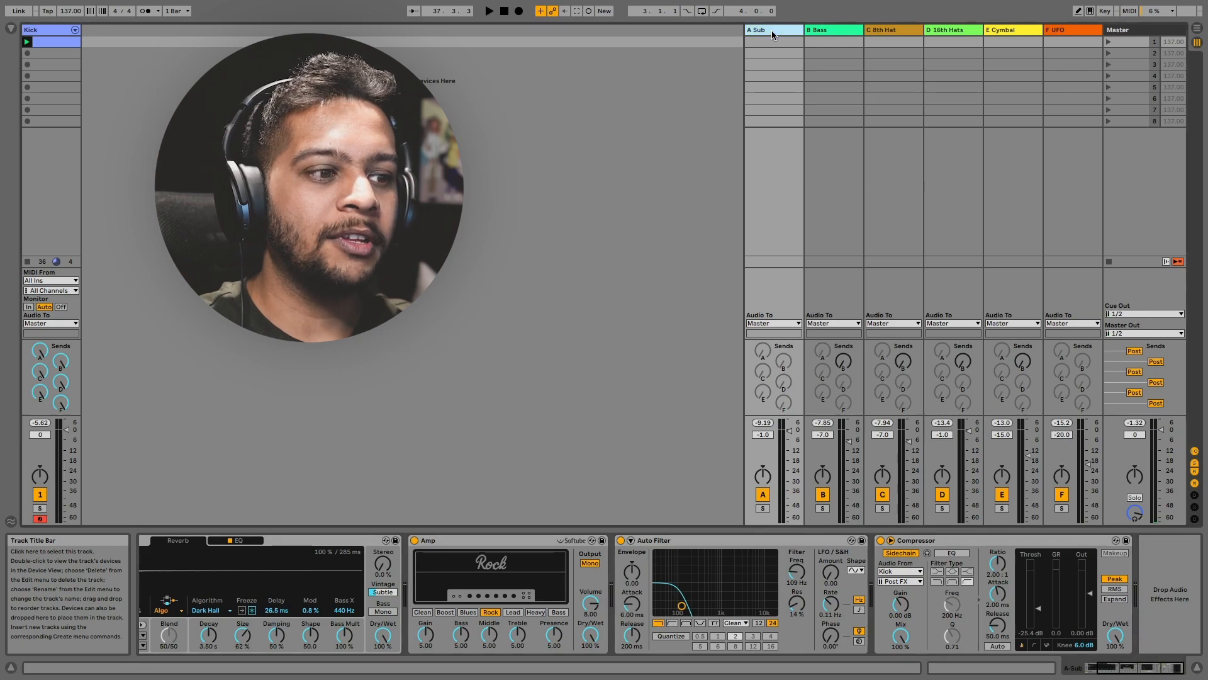
scroll(490, 582, left, 3)
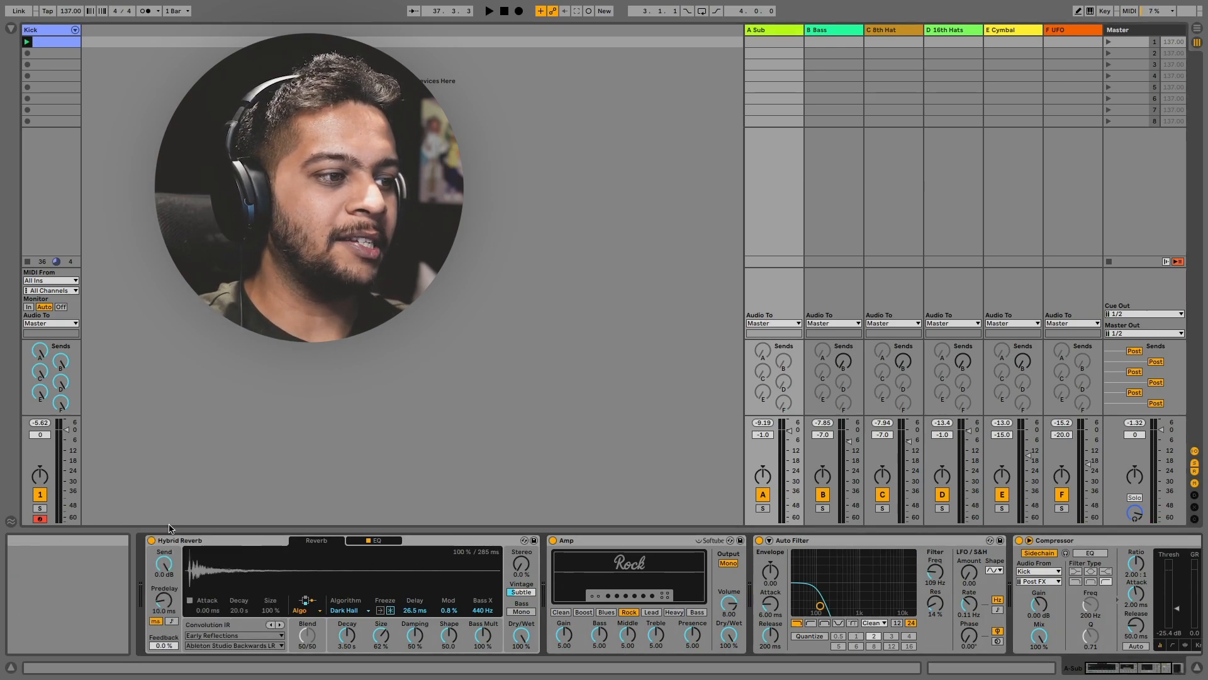
click(199, 544)
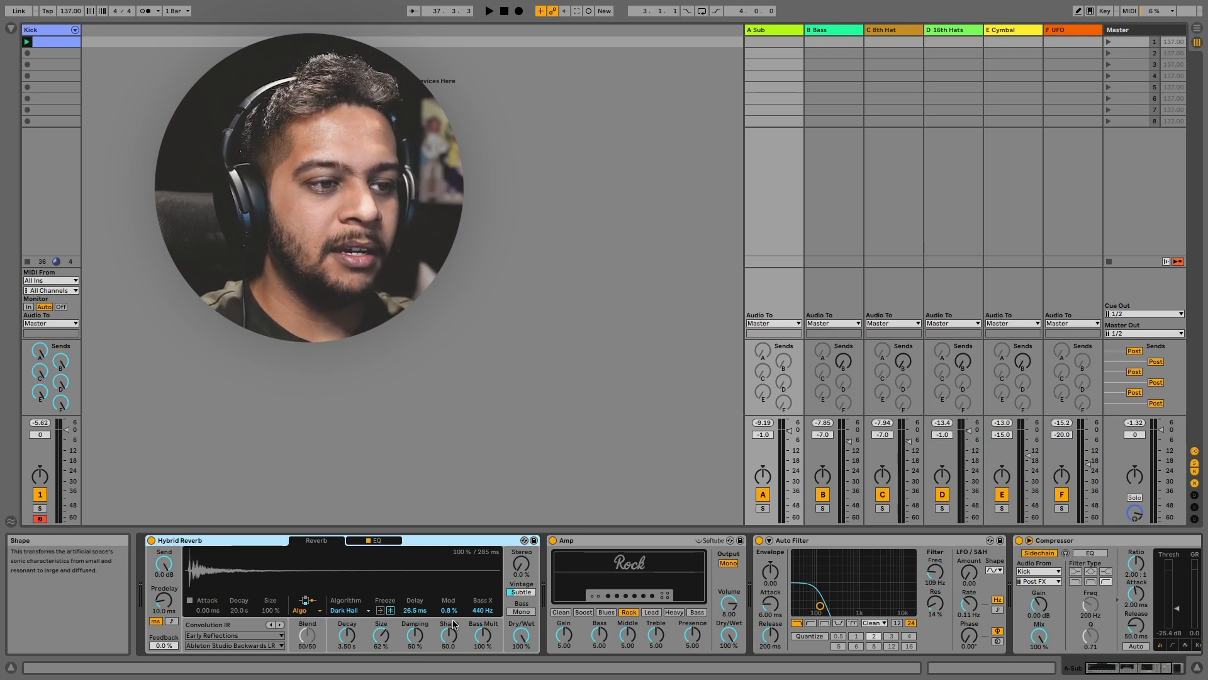
click(599, 544)
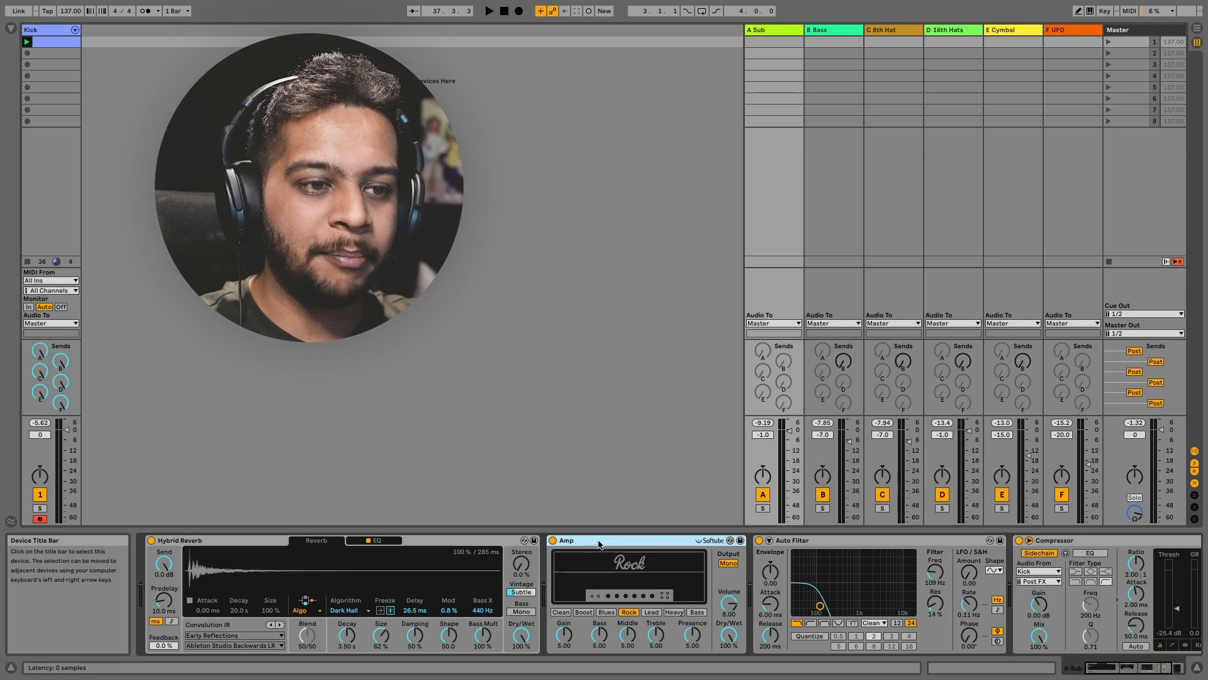
click(847, 544)
scroll(846, 546, right, 2)
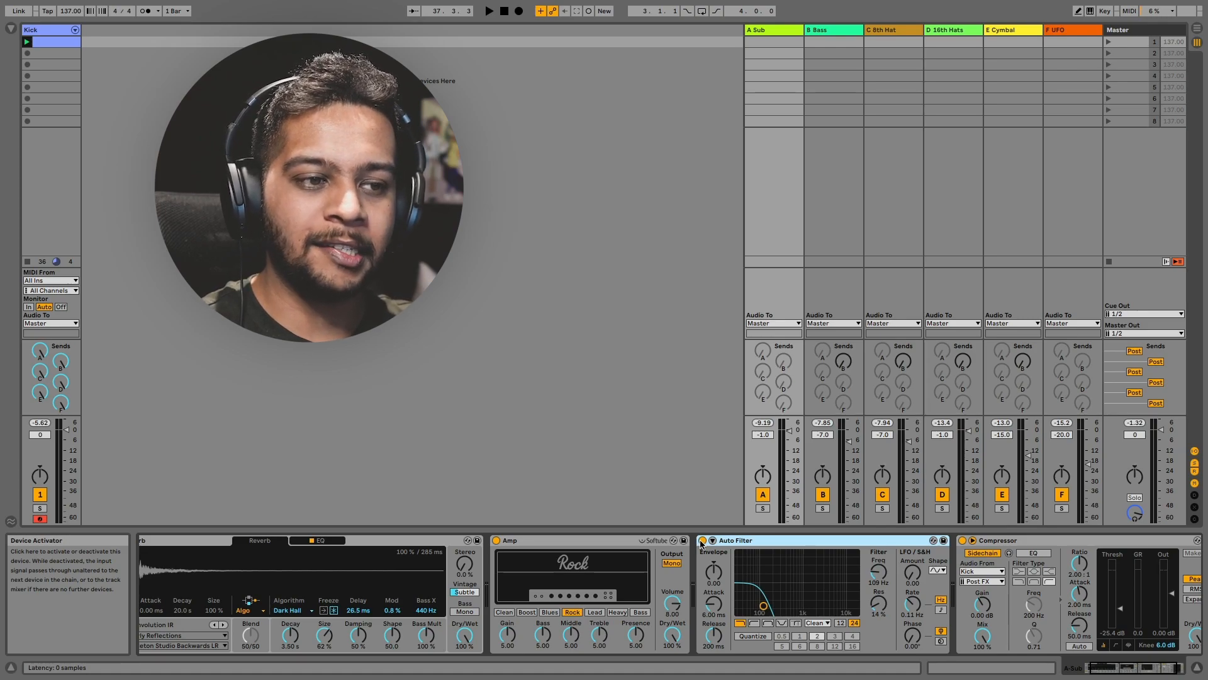
Step: Solo the Sub return and deactivate its Amp and Auto Filter, keeping Hybrid Reverb and Compressor active
click(763, 508)
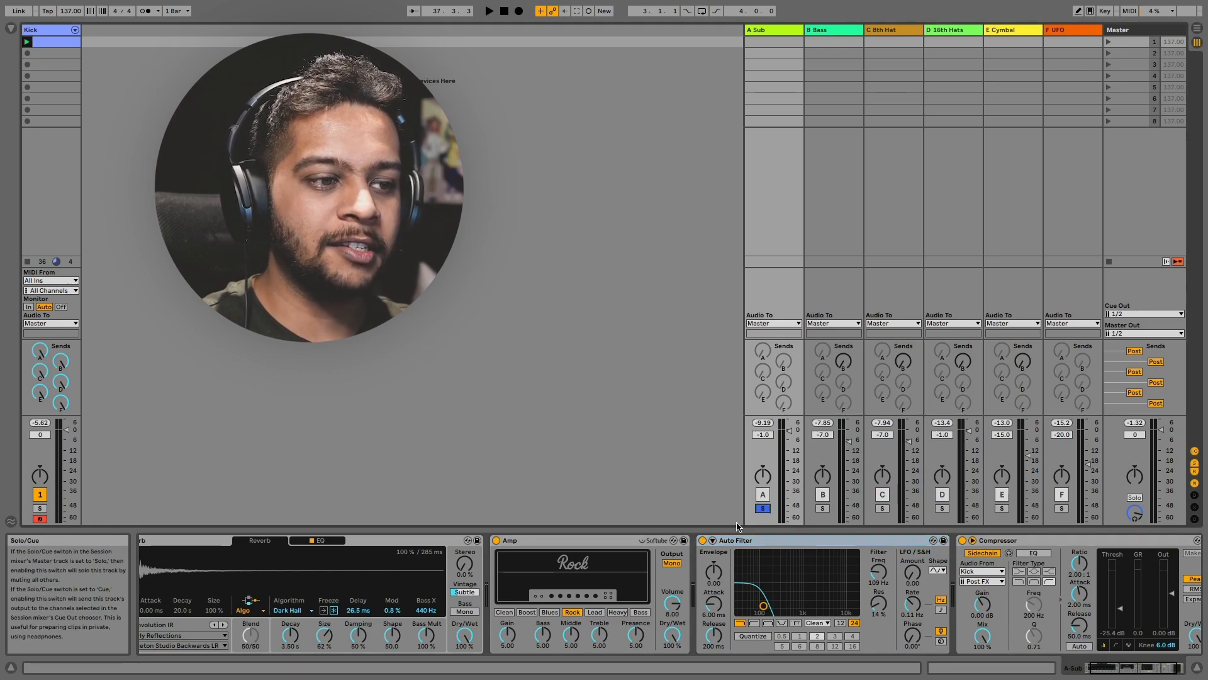
click(495, 541)
click(495, 540)
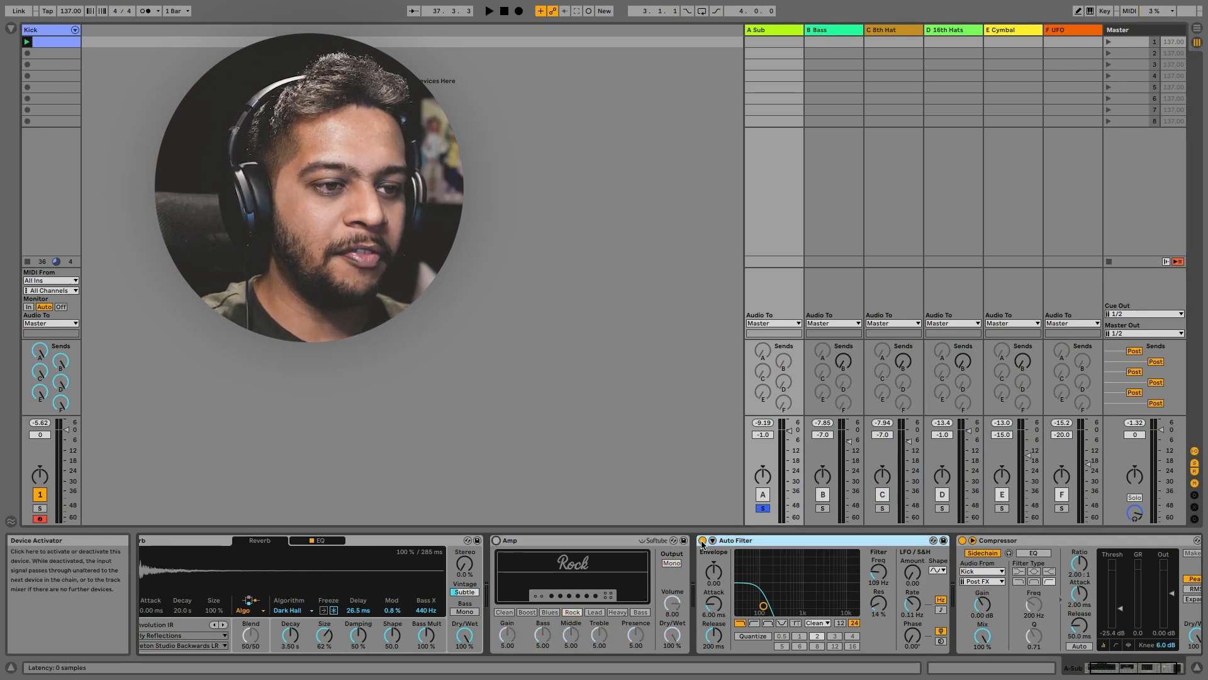
click(703, 541)
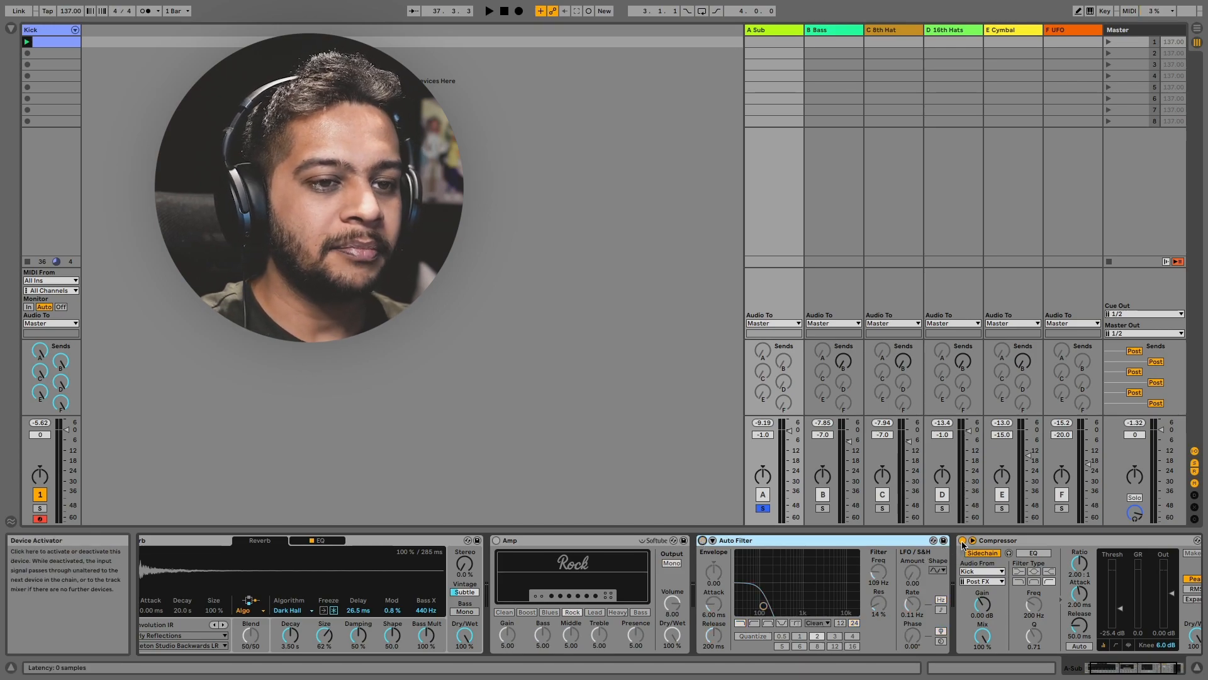
click(1004, 543)
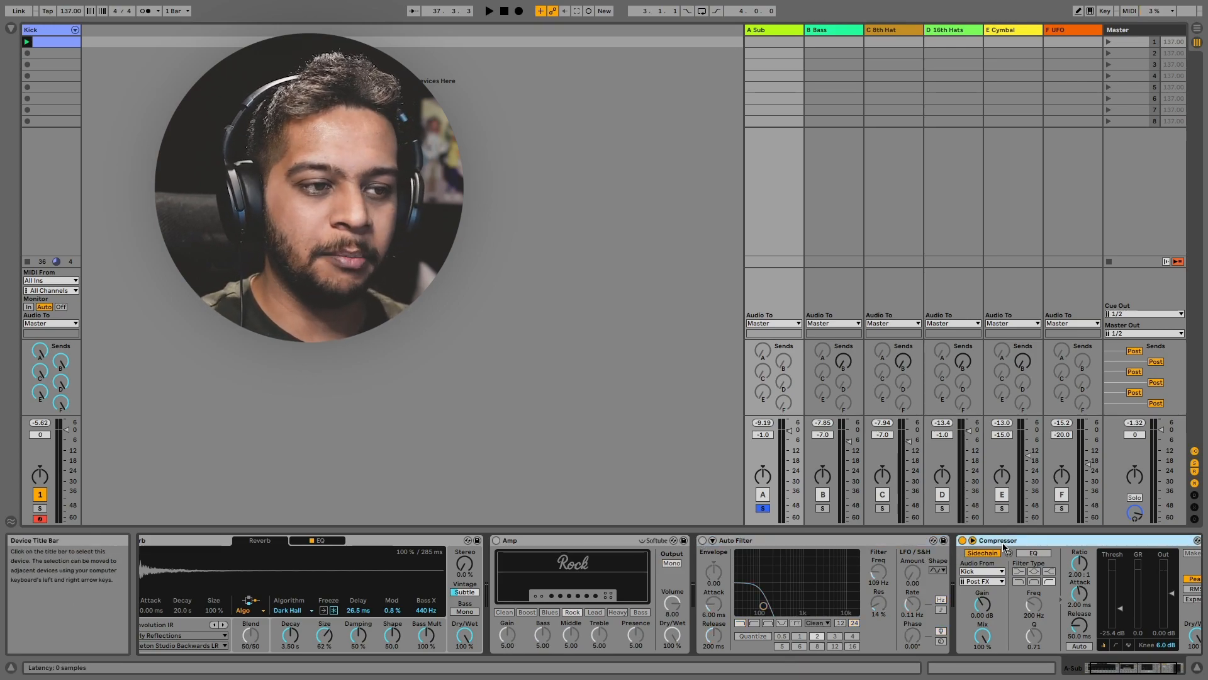
Step: Play the soloed Sub return and reactivate its Amp and Auto Filter one by one to hear each device's effect
key(space)
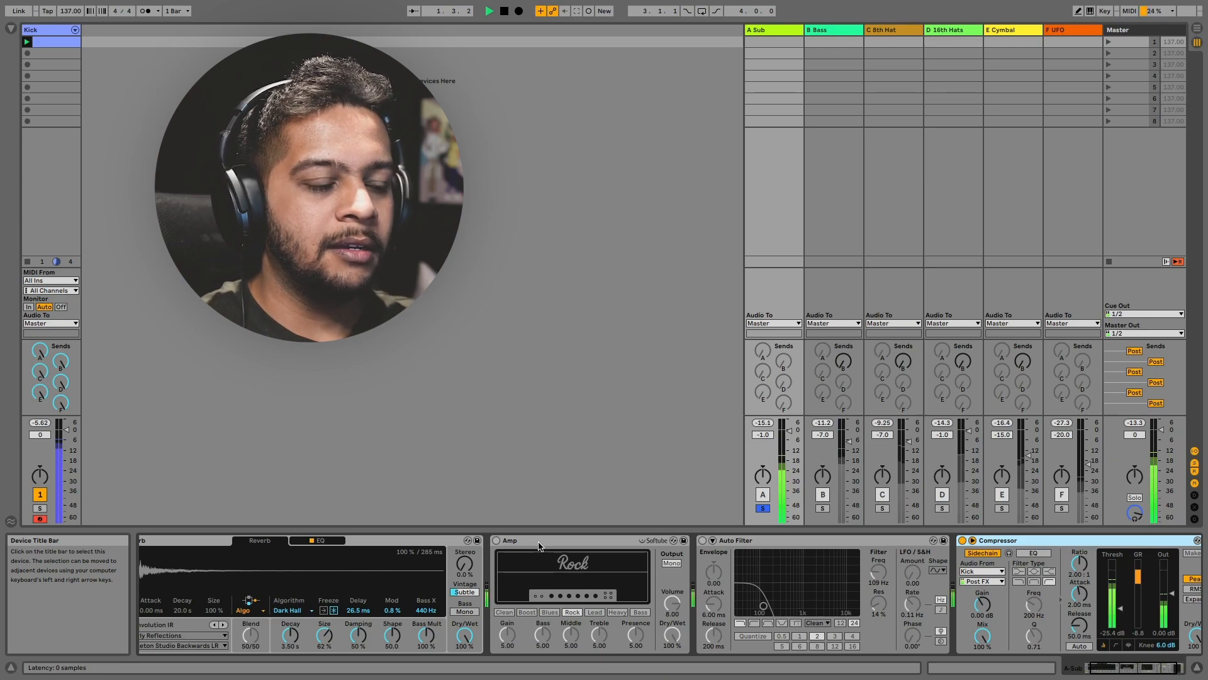
scroll(513, 553, left, 2)
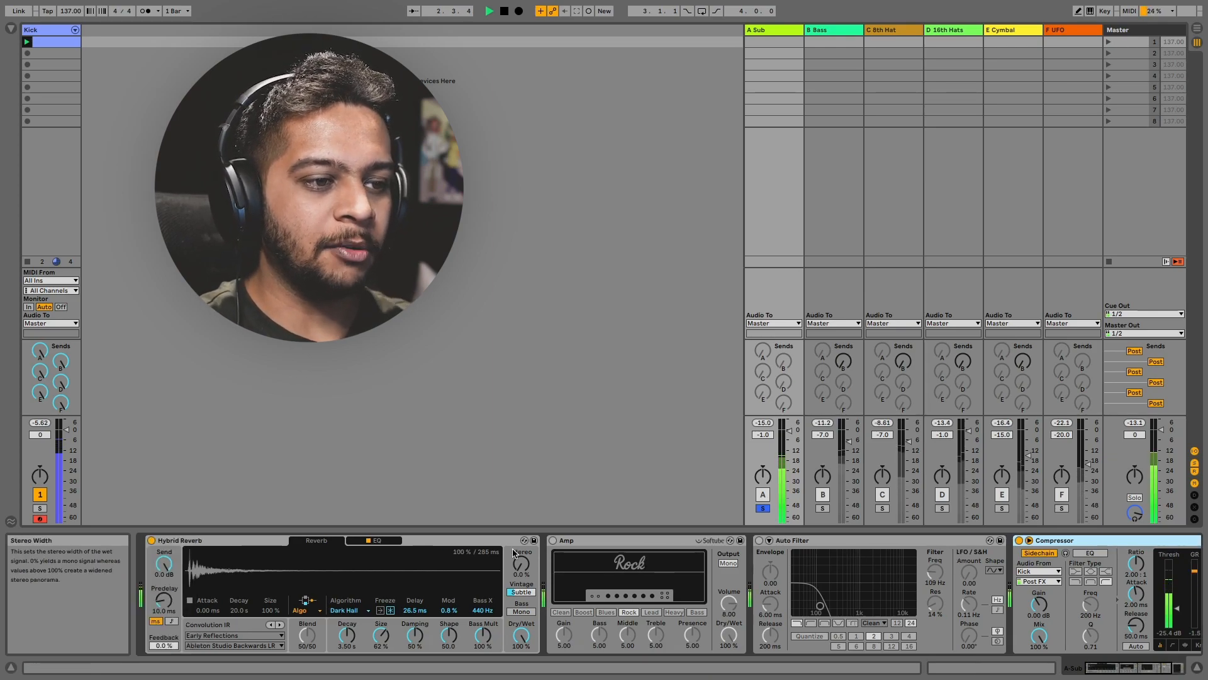
click(551, 541)
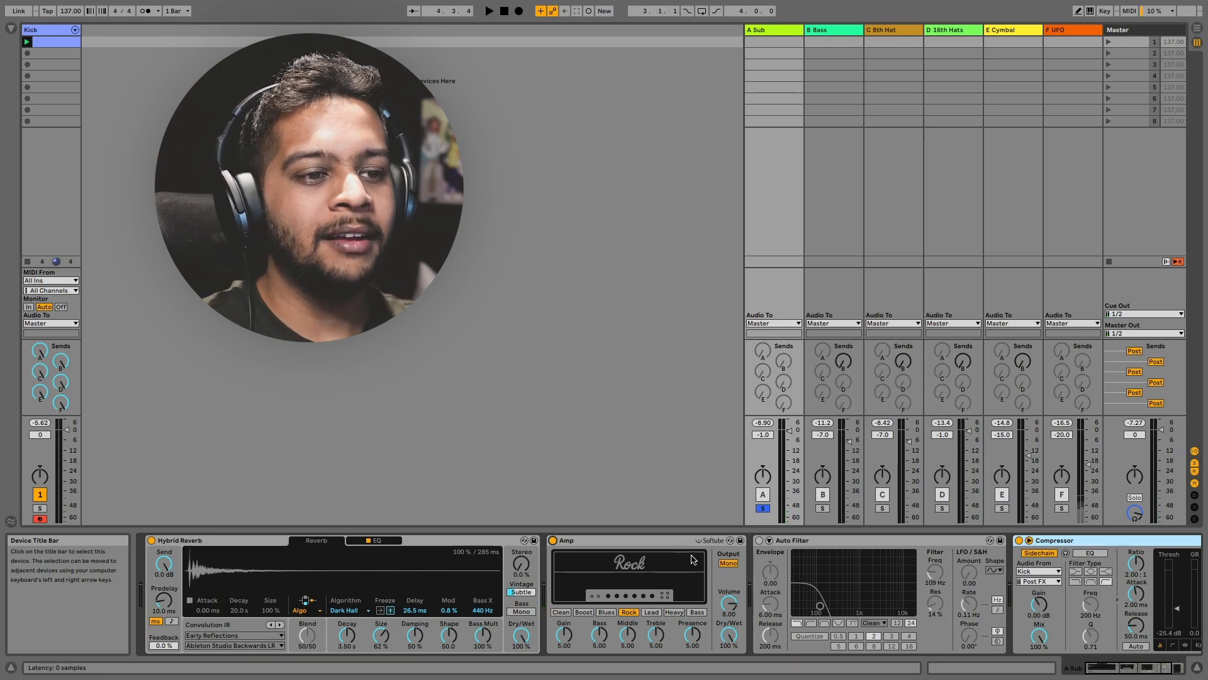
click(759, 540)
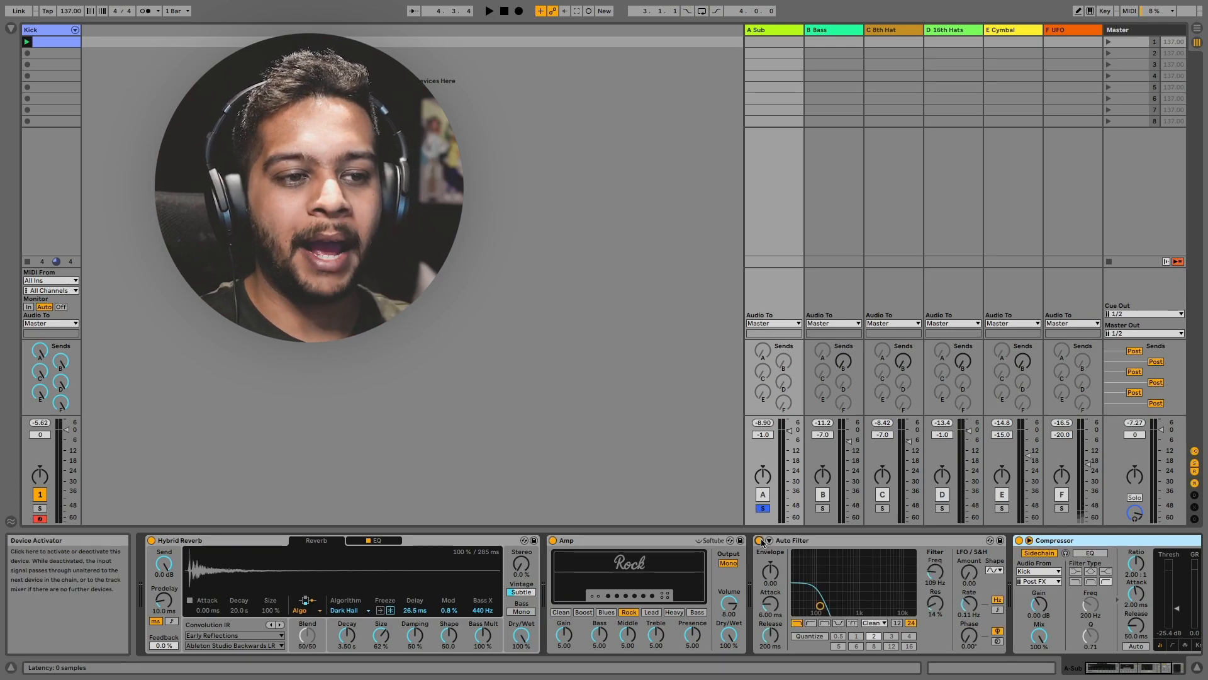
key(space)
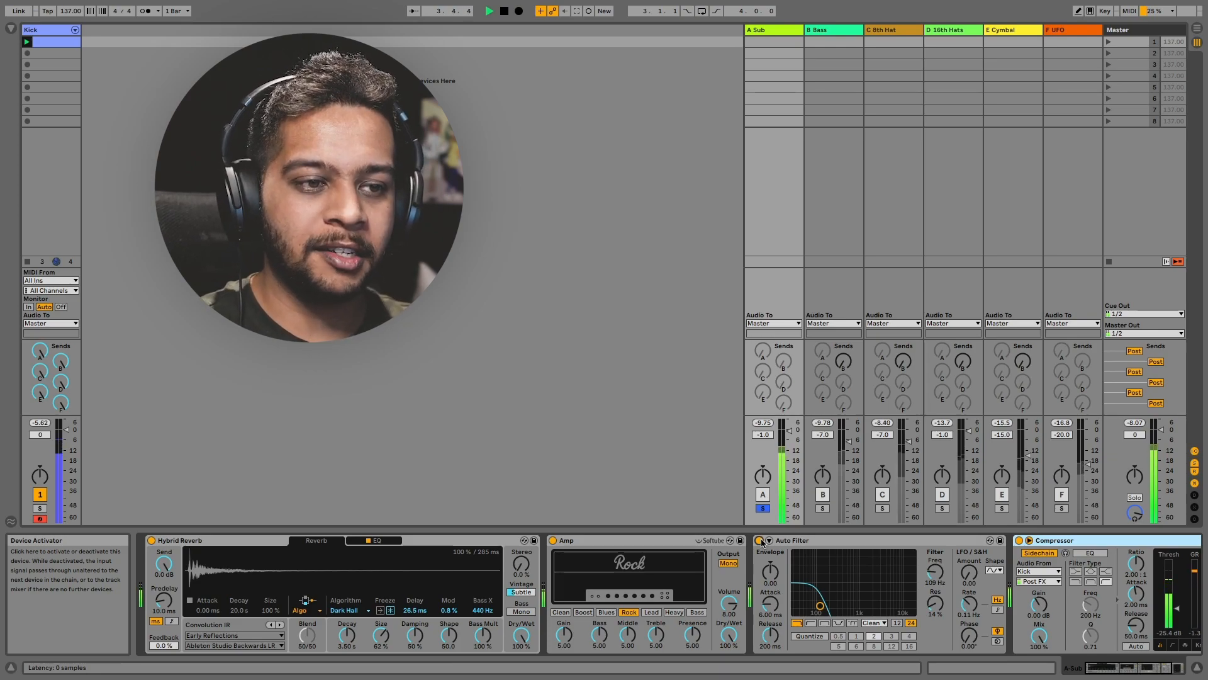
Step: Solo the Bass return and look through its device chain from the first Delay to the Compressor
click(822, 508)
click(852, 41)
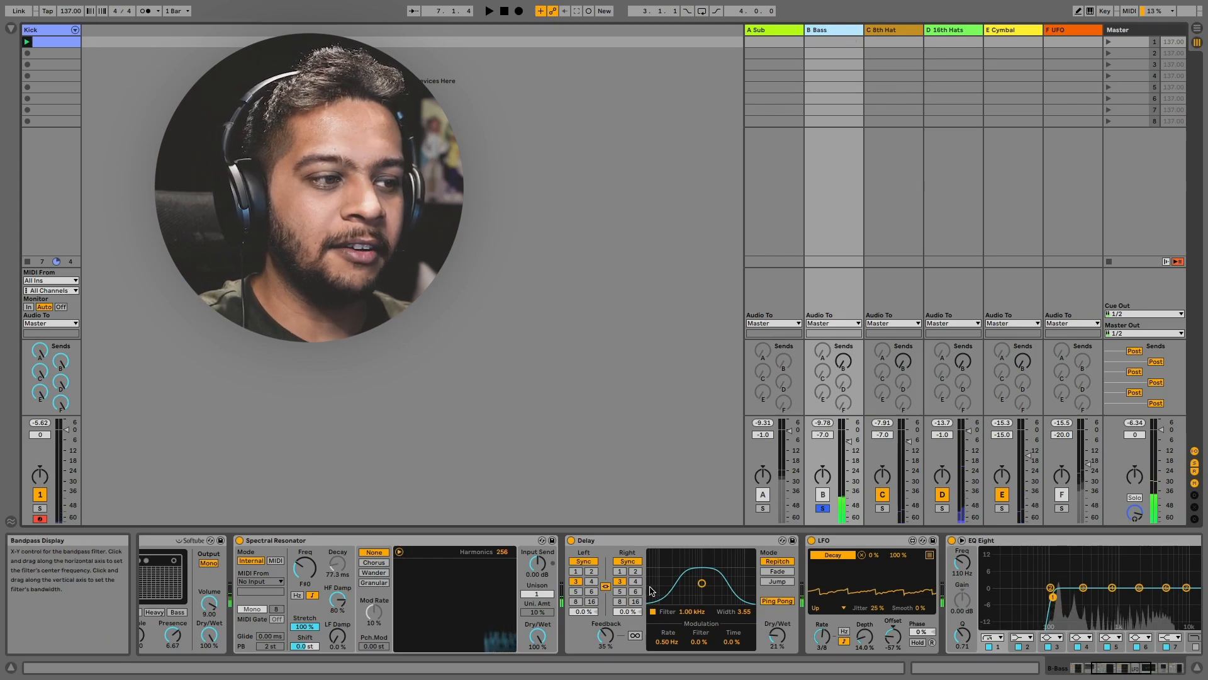
scroll(652, 591, left, 5)
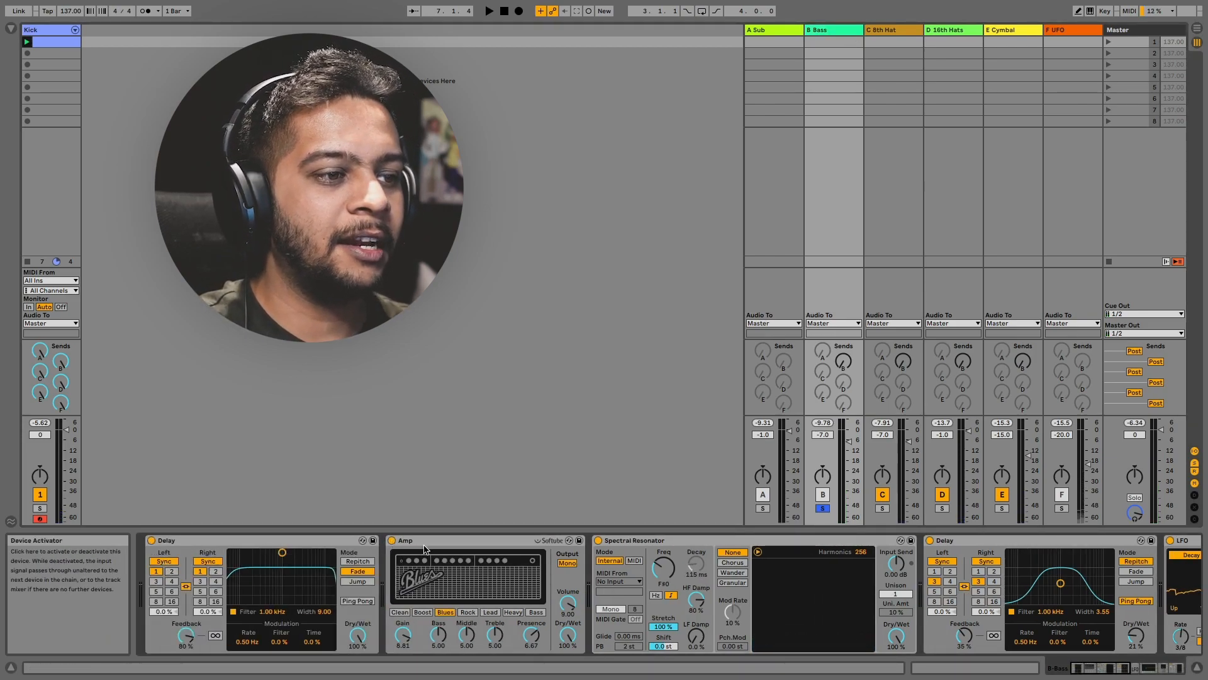
scroll(629, 586, right, 10)
scroll(881, 559, right, 3)
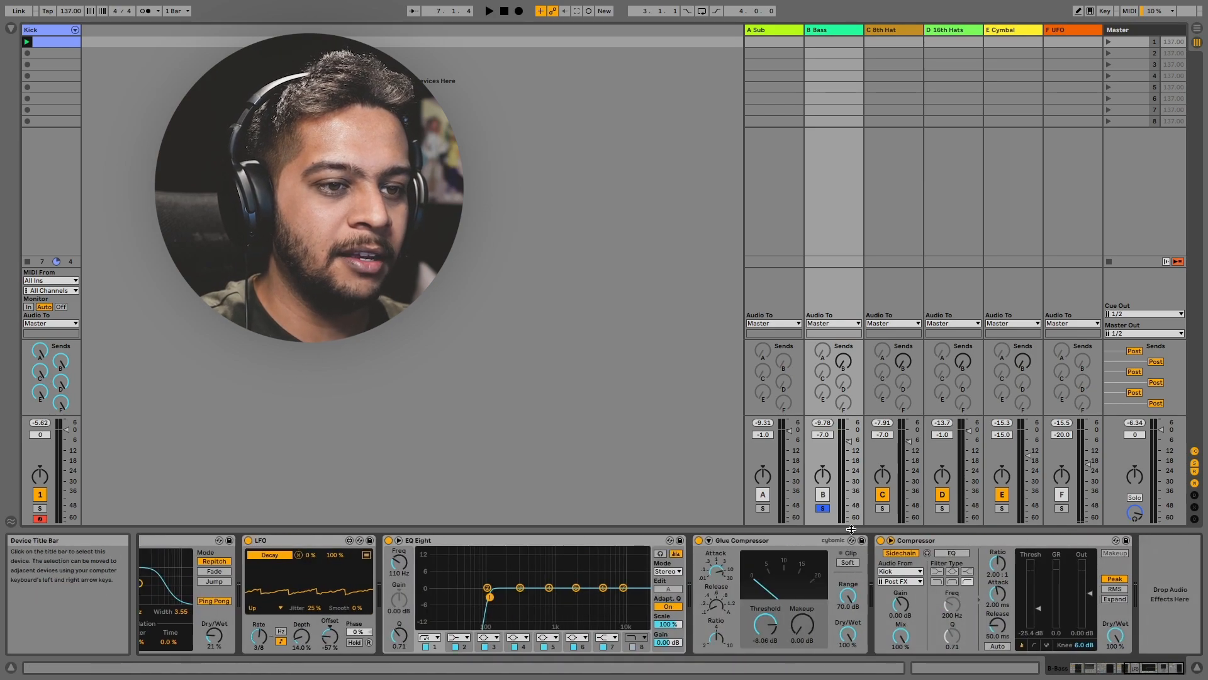
Step: Deactivate the devices that follow the first Delay in the Bass return's chain, and select that Delay
shift+click(942, 537)
click(880, 540)
click(880, 540)
scroll(879, 539, left, 6)
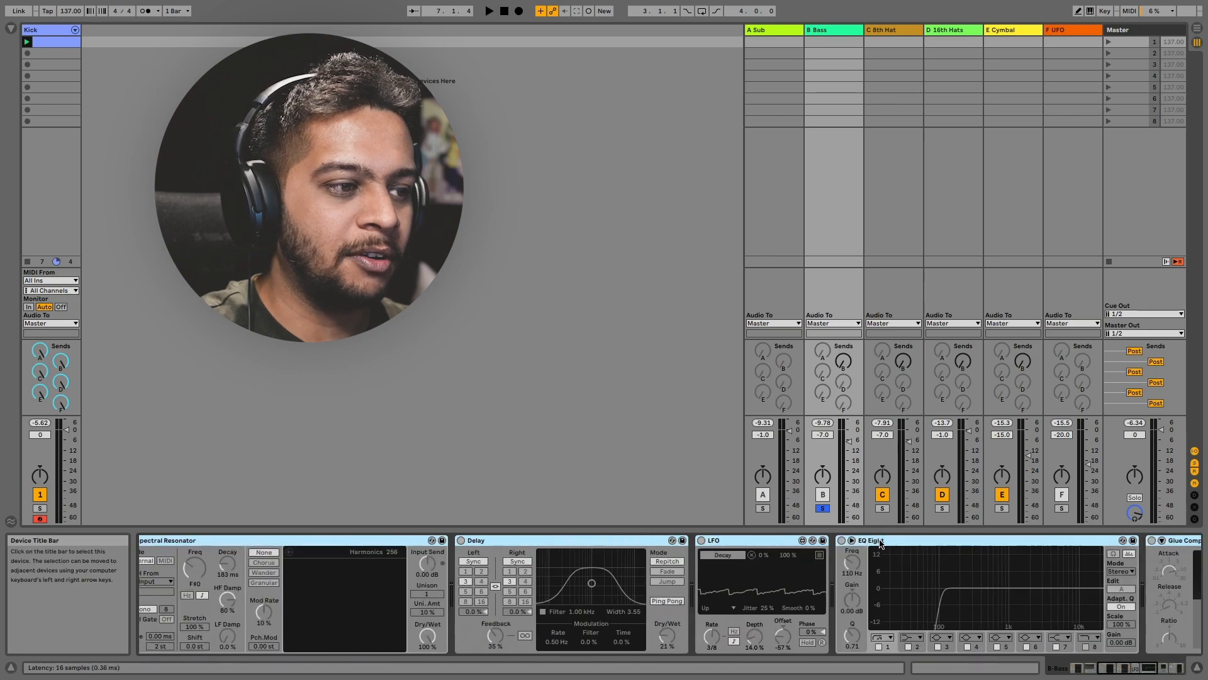
scroll(880, 542, left, 6)
click(338, 539)
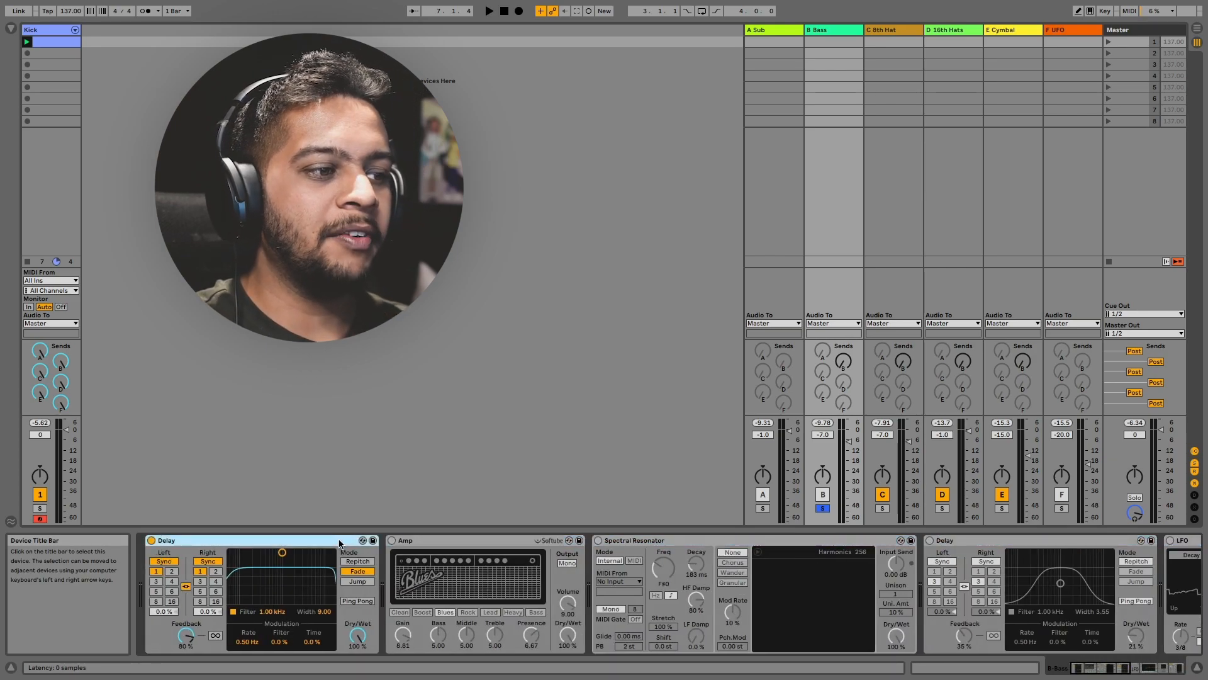
Step: Play the soloed Bass return and reactivate its Amp and Spectral Resonator one by one, comparing the sound with the Amp off and on
key(space)
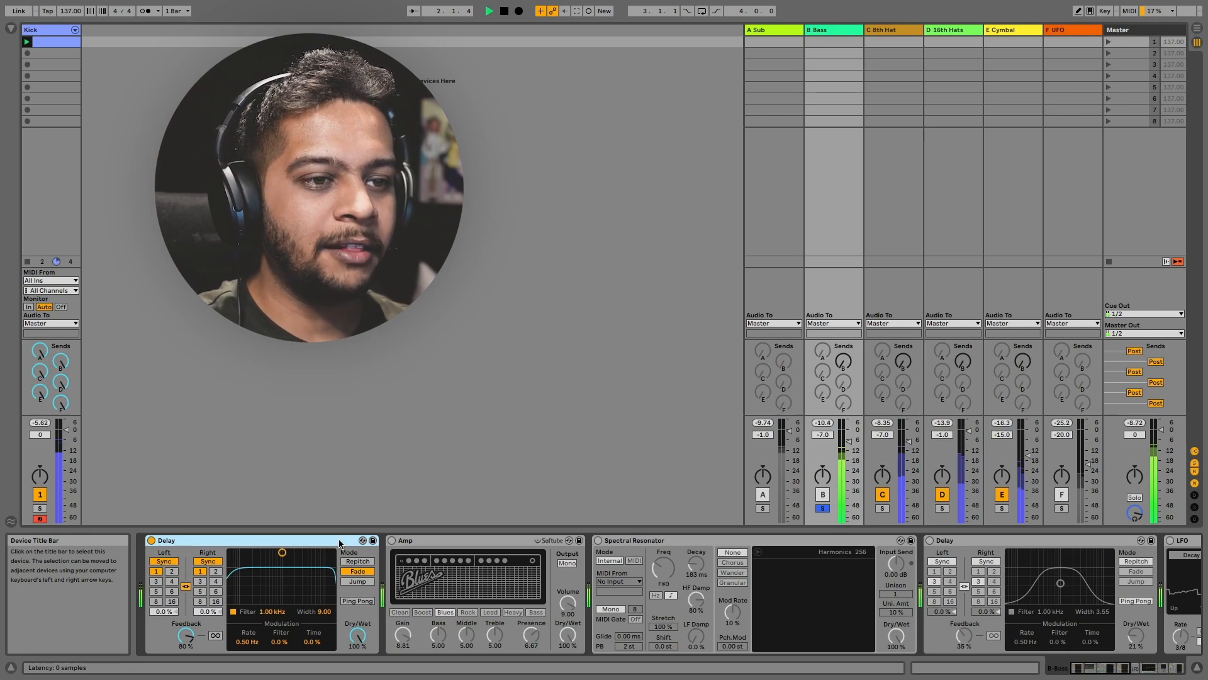
click(391, 540)
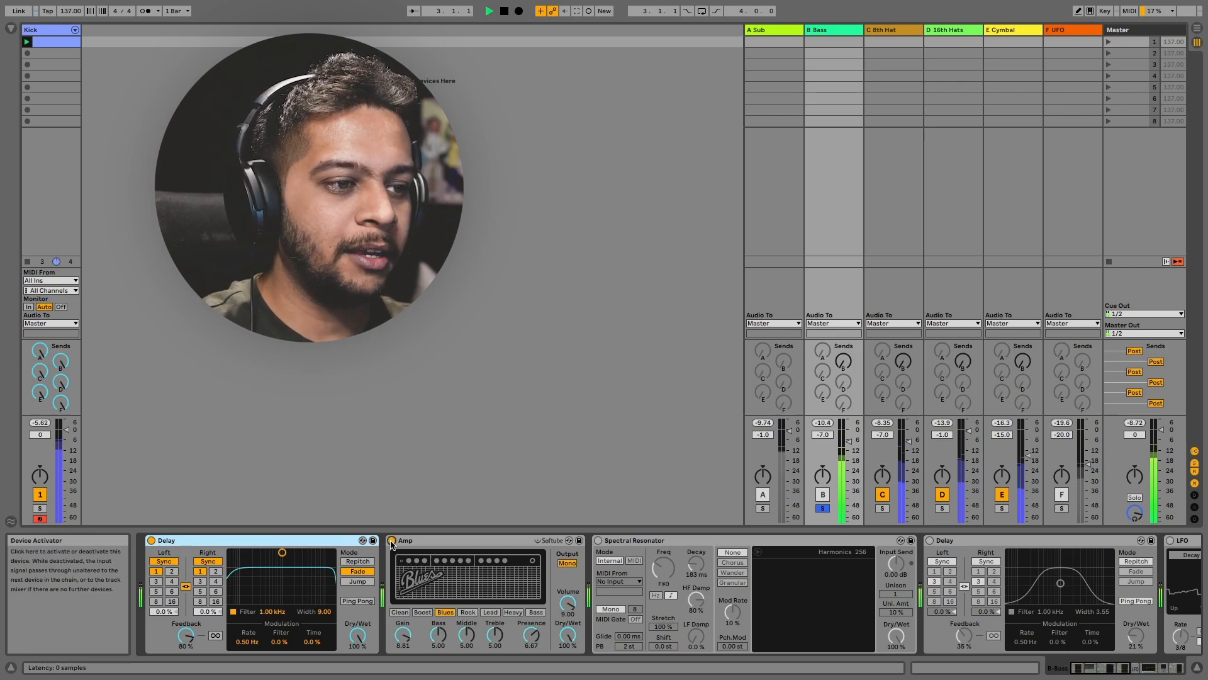
click(597, 542)
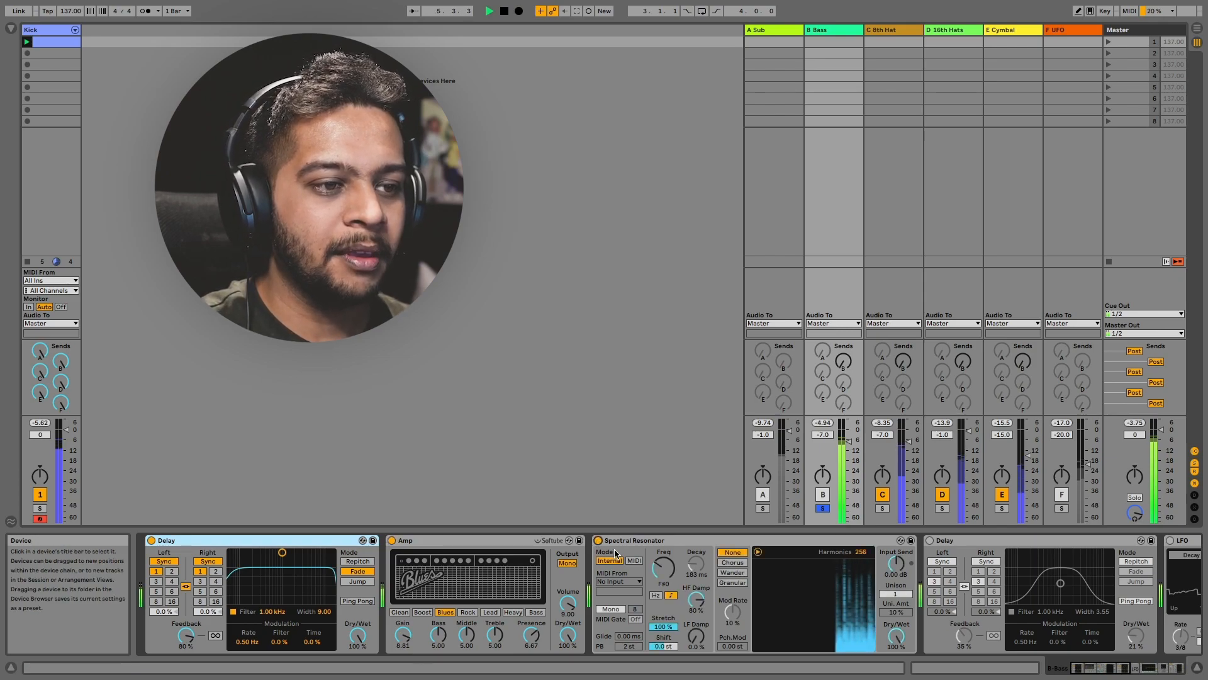
scroll(596, 554, right, 2)
click(246, 540)
click(246, 540)
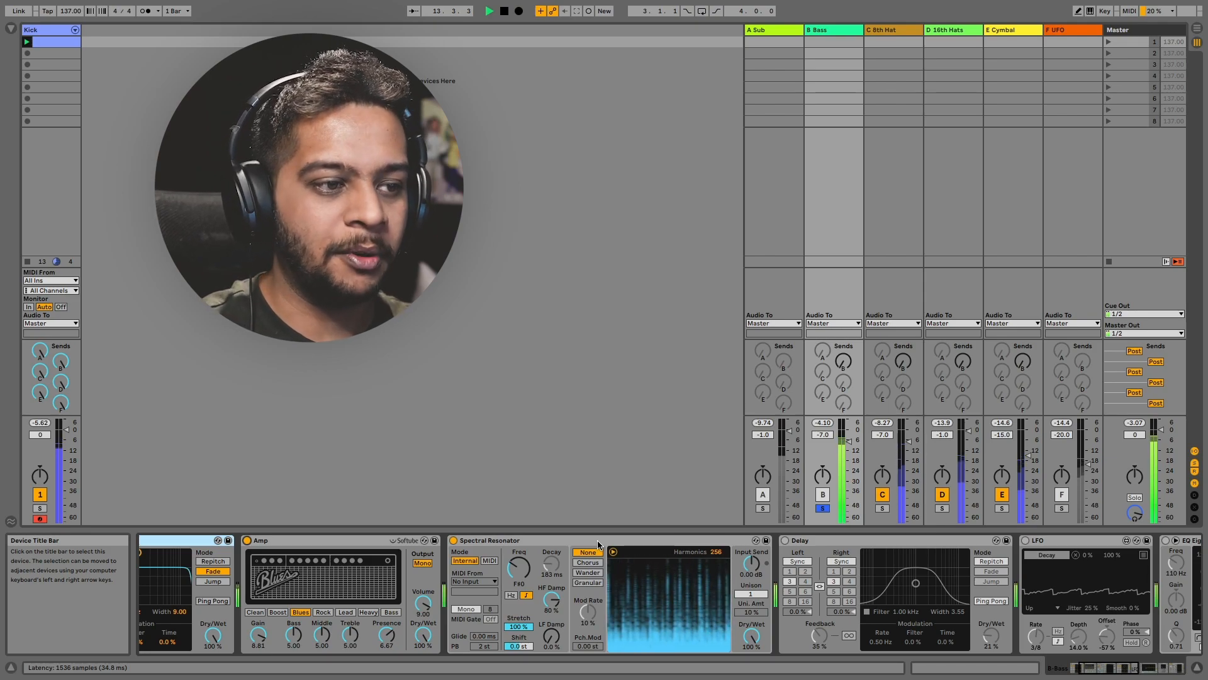
Step: Reactivate the second Delay and the LFO in the Bass return's chain during playback
scroll(728, 545, right, 2)
click(722, 540)
scroll(733, 566, right, 3)
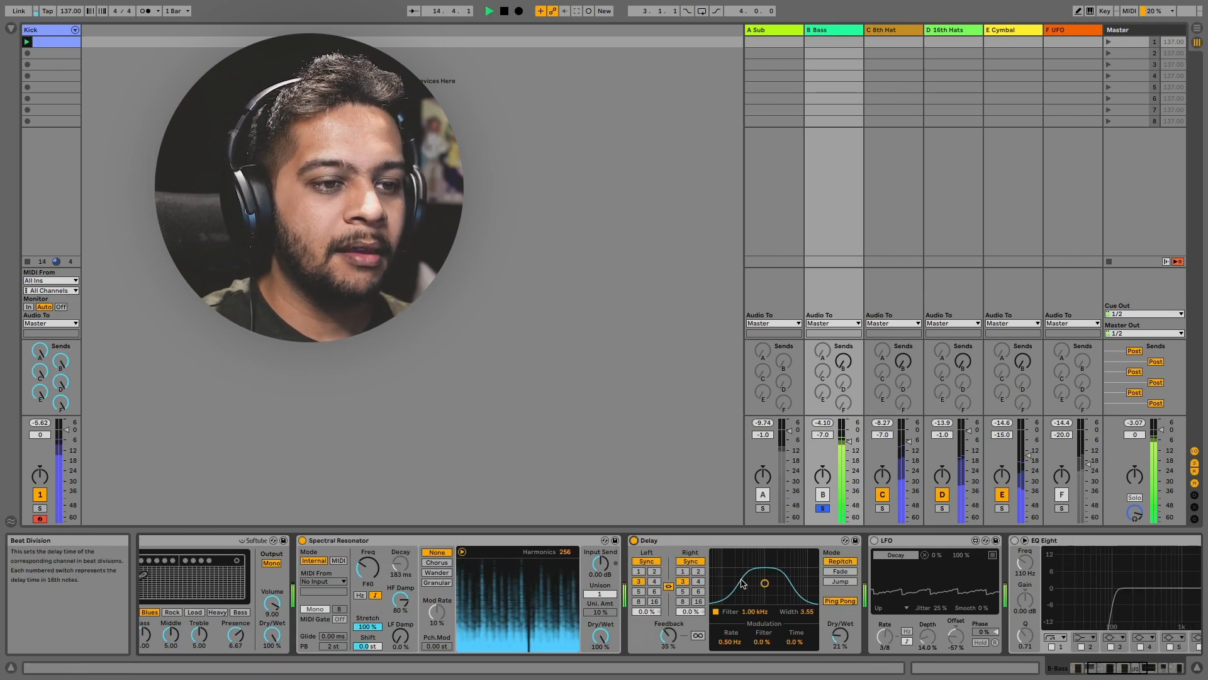
click(818, 541)
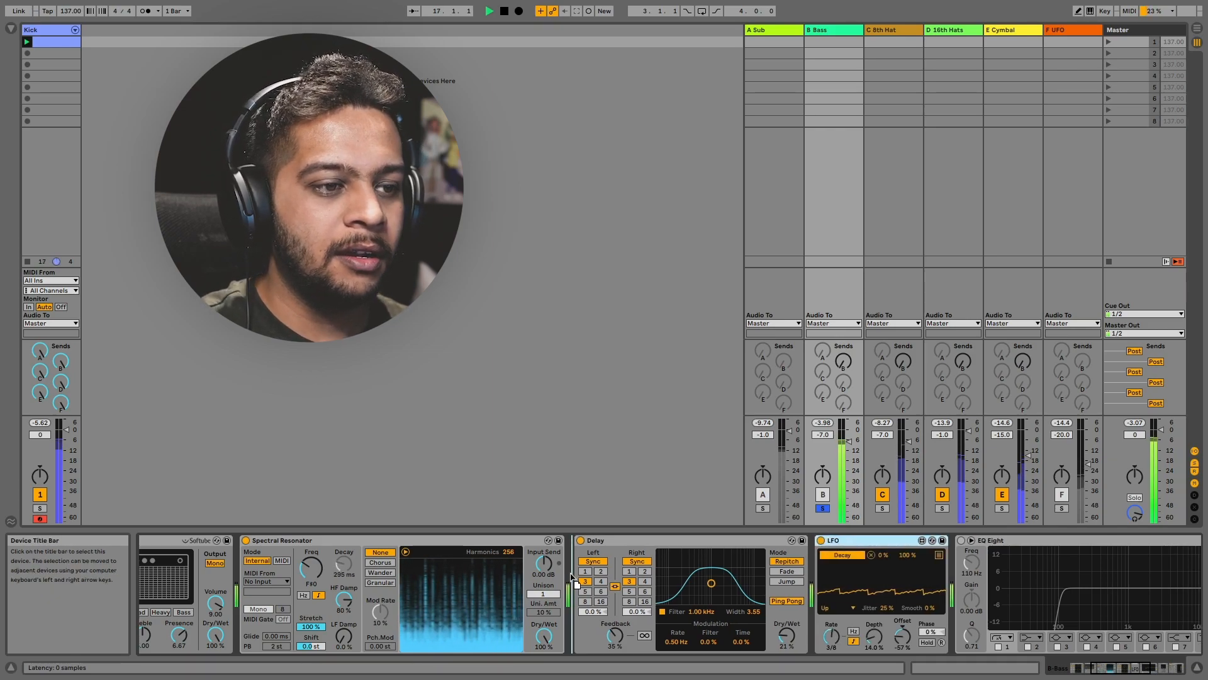
Step: Move the LFO ahead of the second Delay in the Bass return's chain, and reactivate the EQ Eight
drag(844, 540, 607, 557)
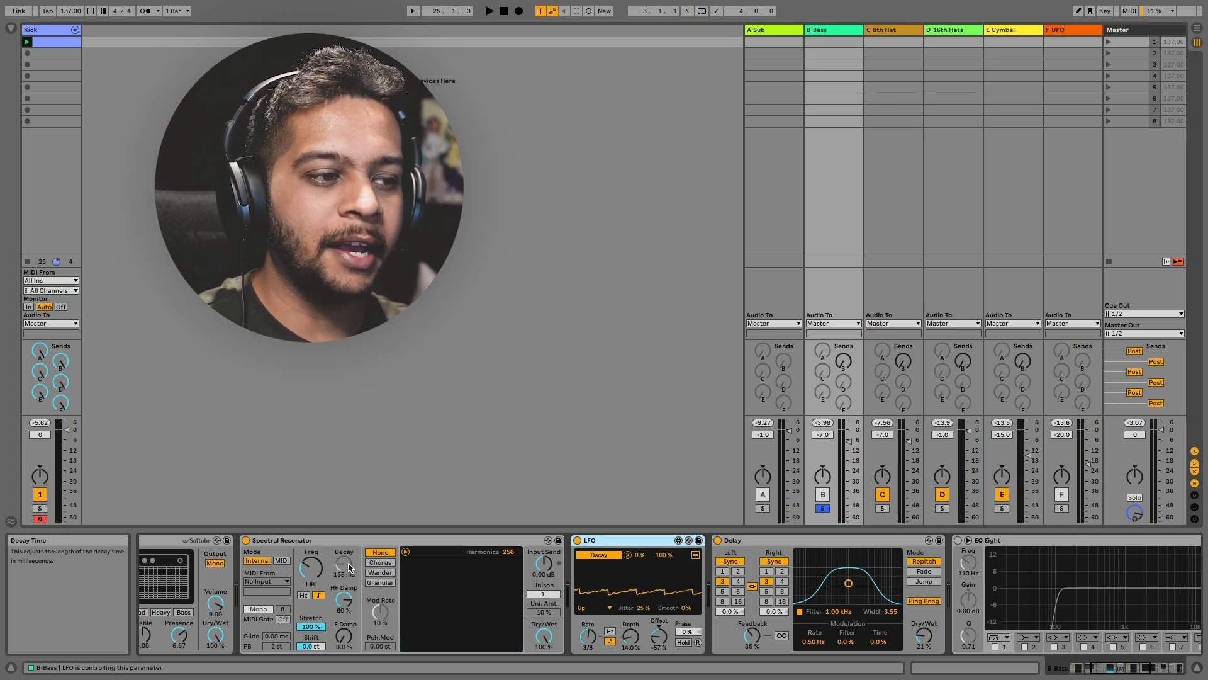
scroll(701, 545, right, 5)
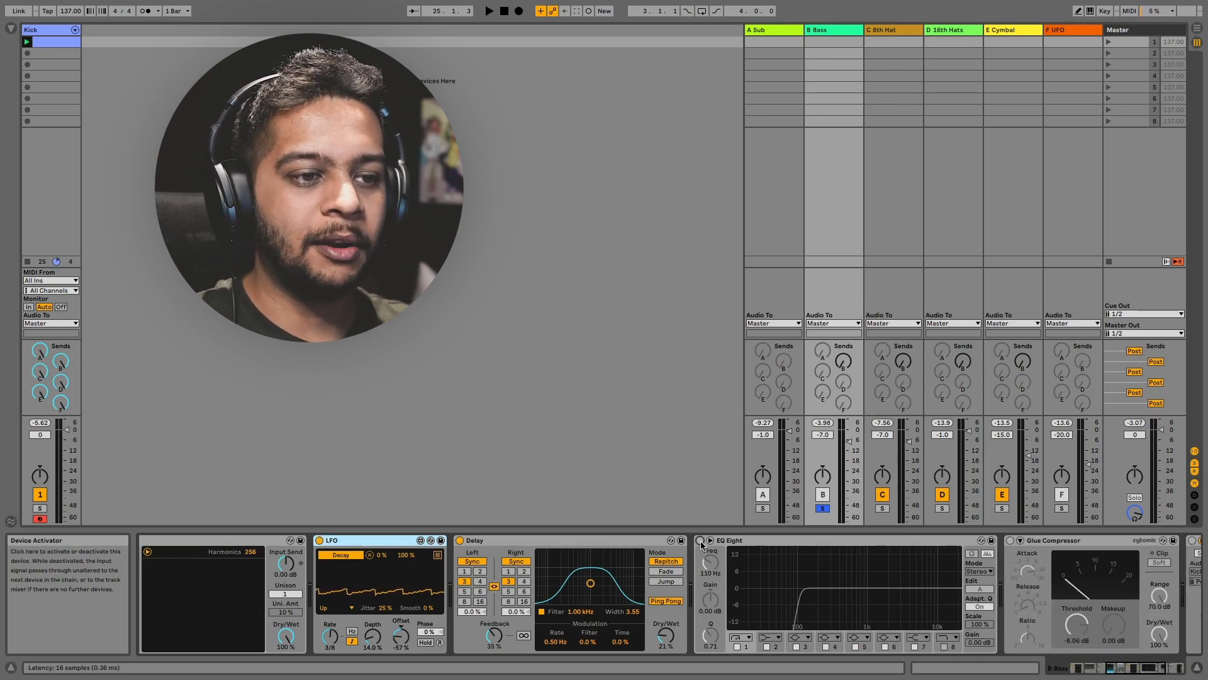
click(700, 542)
click(790, 541)
scroll(791, 542, right, 5)
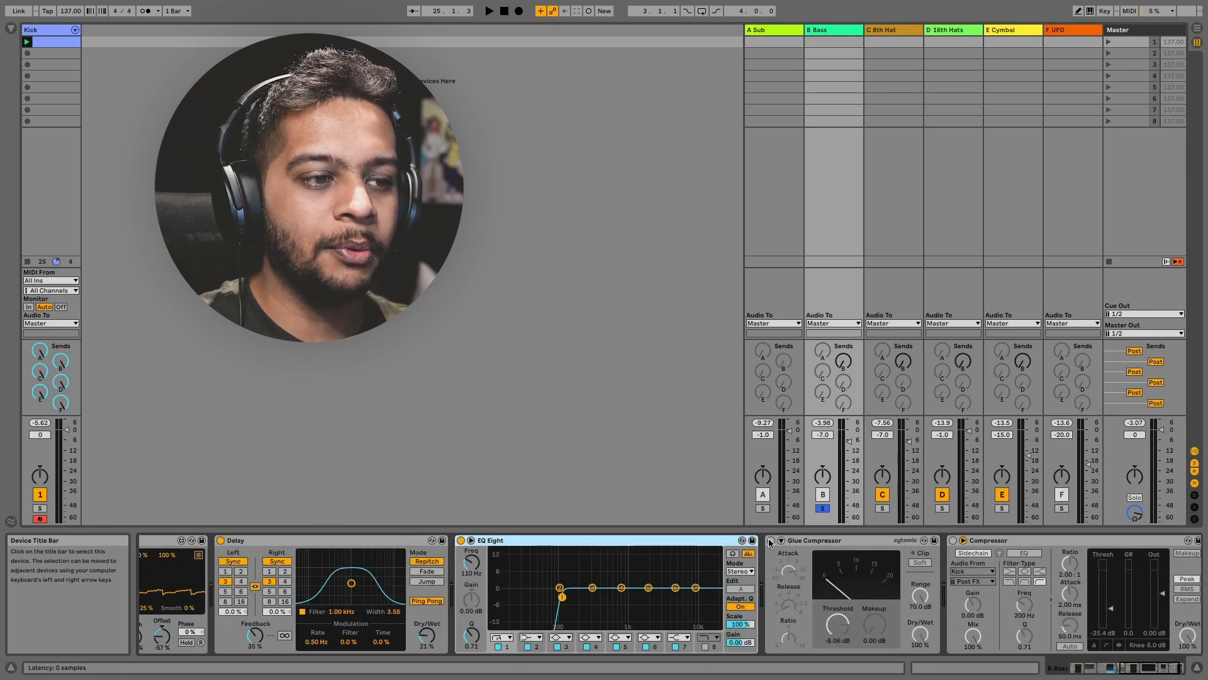
Step: Play the soloed Bass return and reactivate its Glue Compressor and Compressor one after the other
key(space)
click(770, 540)
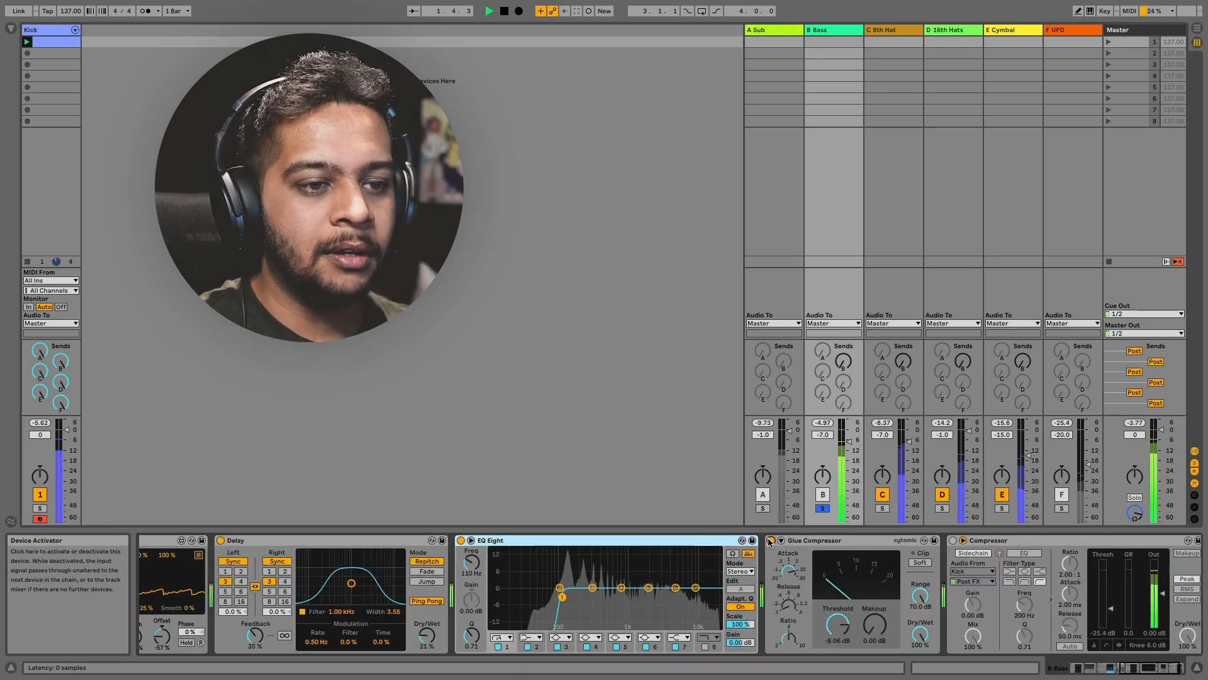
scroll(764, 585, right, 2)
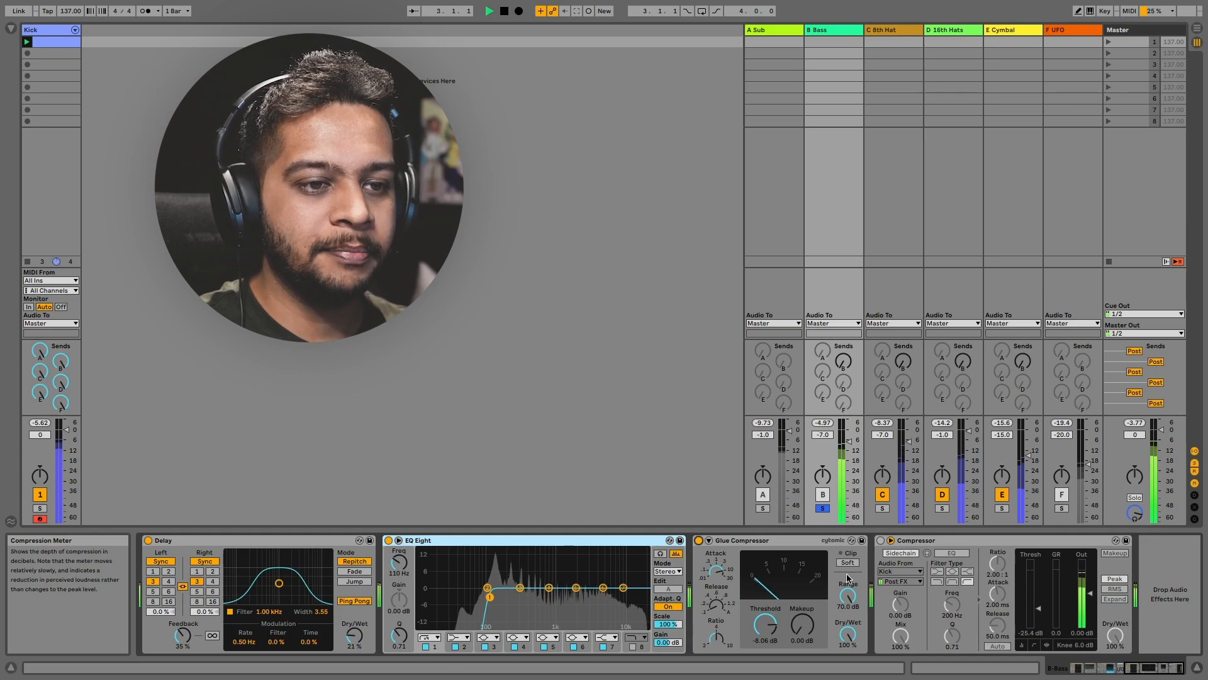
click(881, 539)
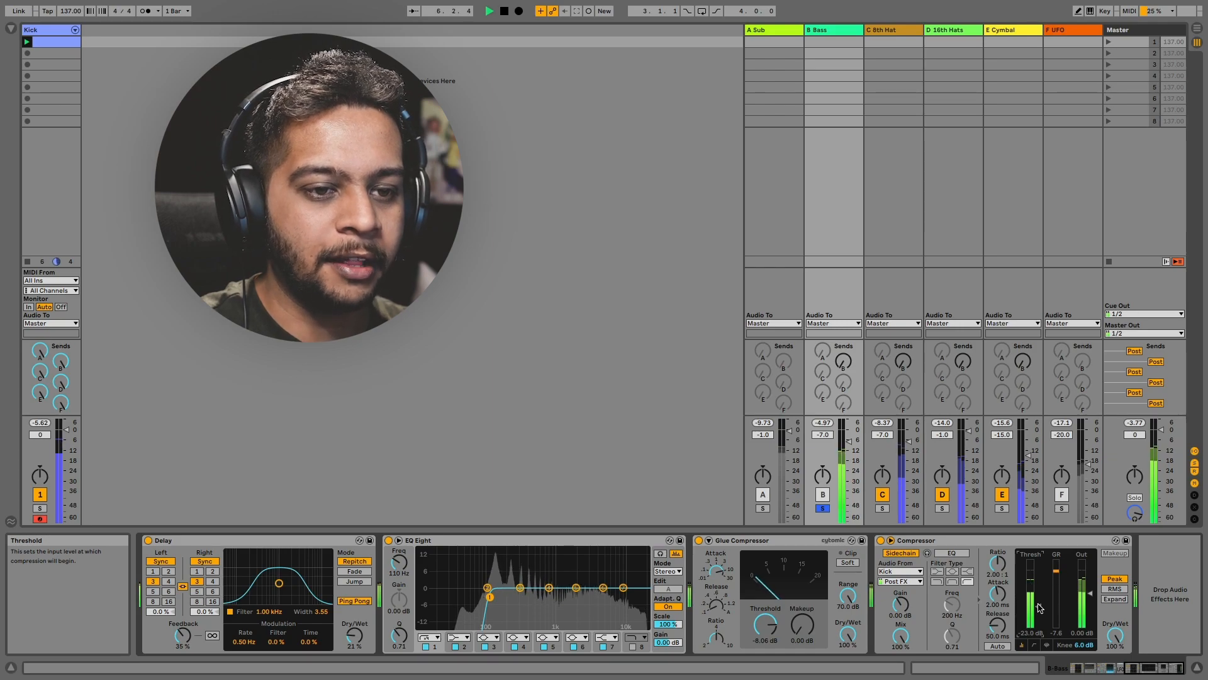
Step: Review the Bass return's devices during playback and reset the Spectral Resonator's Shift to 0.0 st
scroll(1039, 607, left, 15)
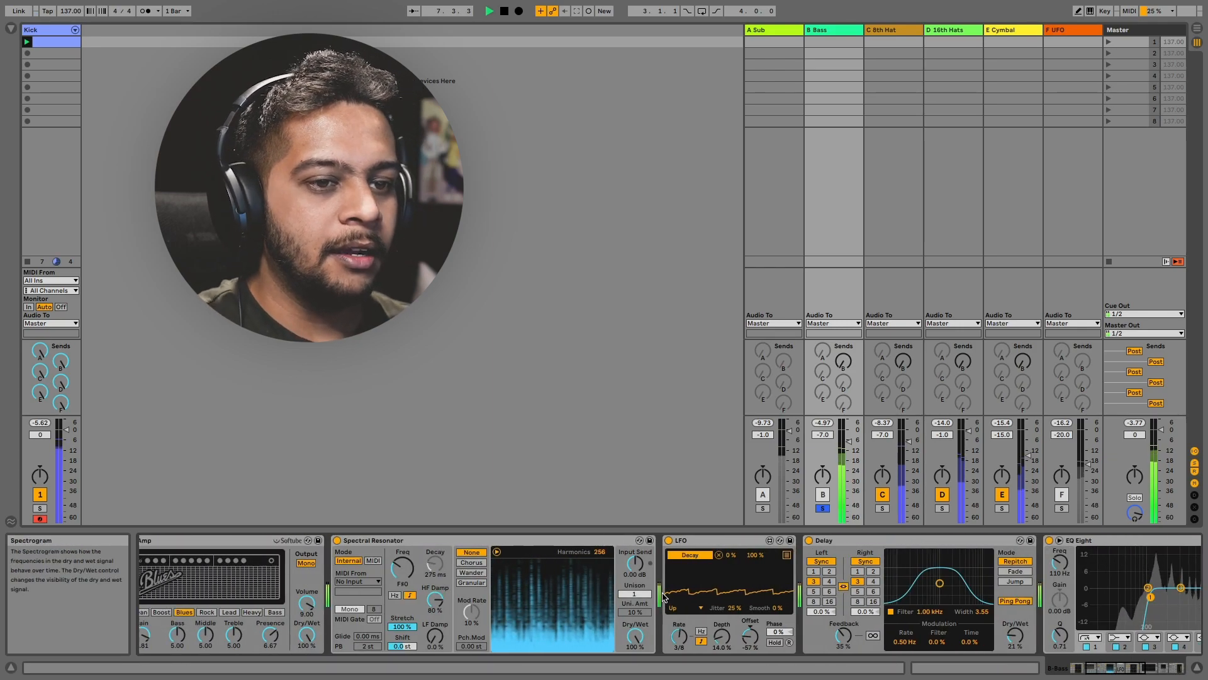
scroll(1005, 562, right, 10)
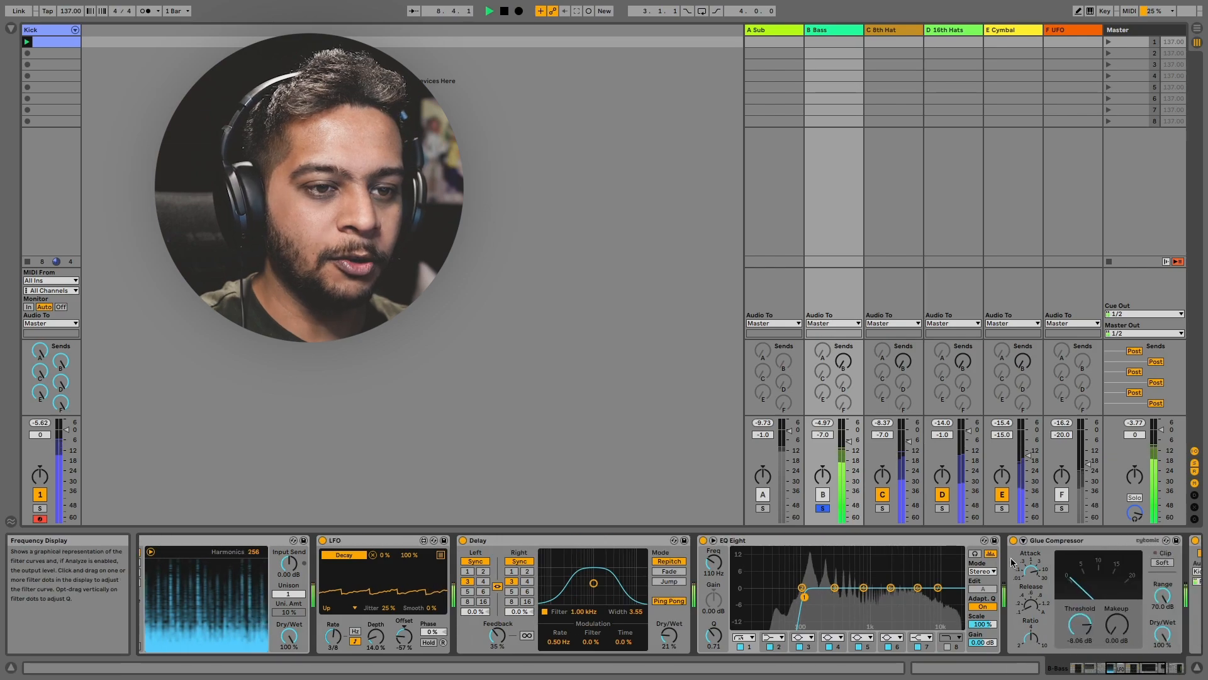
scroll(1005, 562, left, 10)
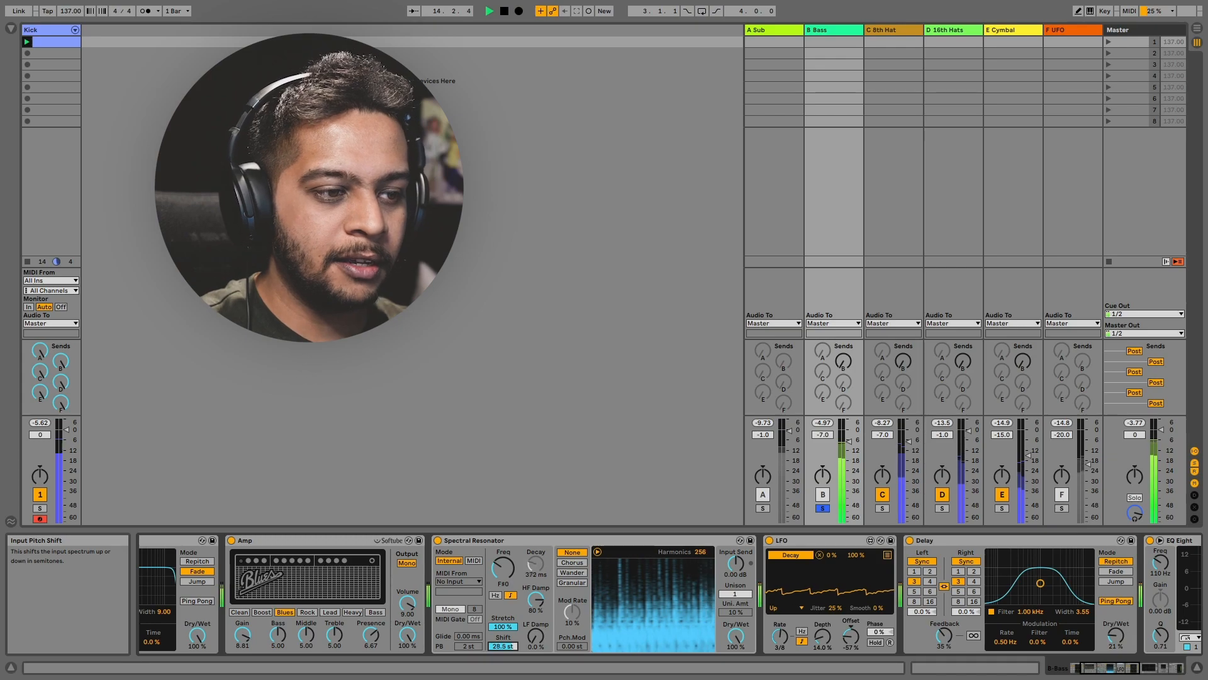
double_click(508, 648)
Step: Fold the LFO and the second Delay in the Bass return's device chain
scroll(515, 636, right, 5)
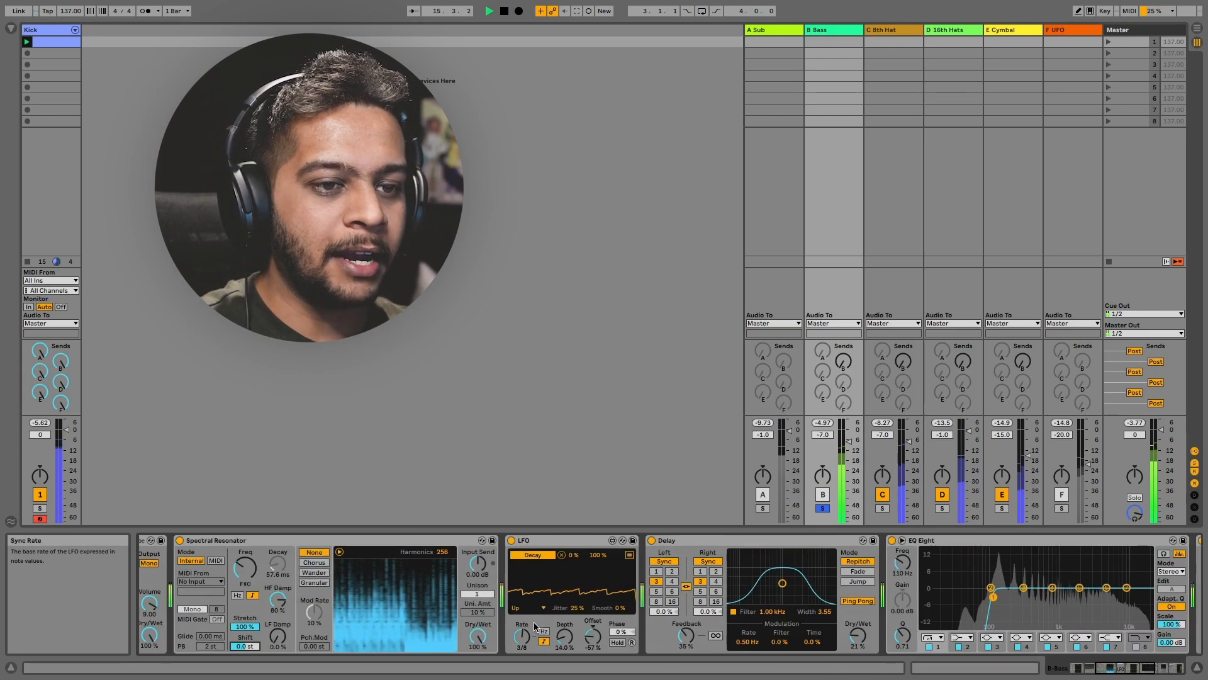
scroll(514, 632, right, 2)
scroll(471, 634, left, 2)
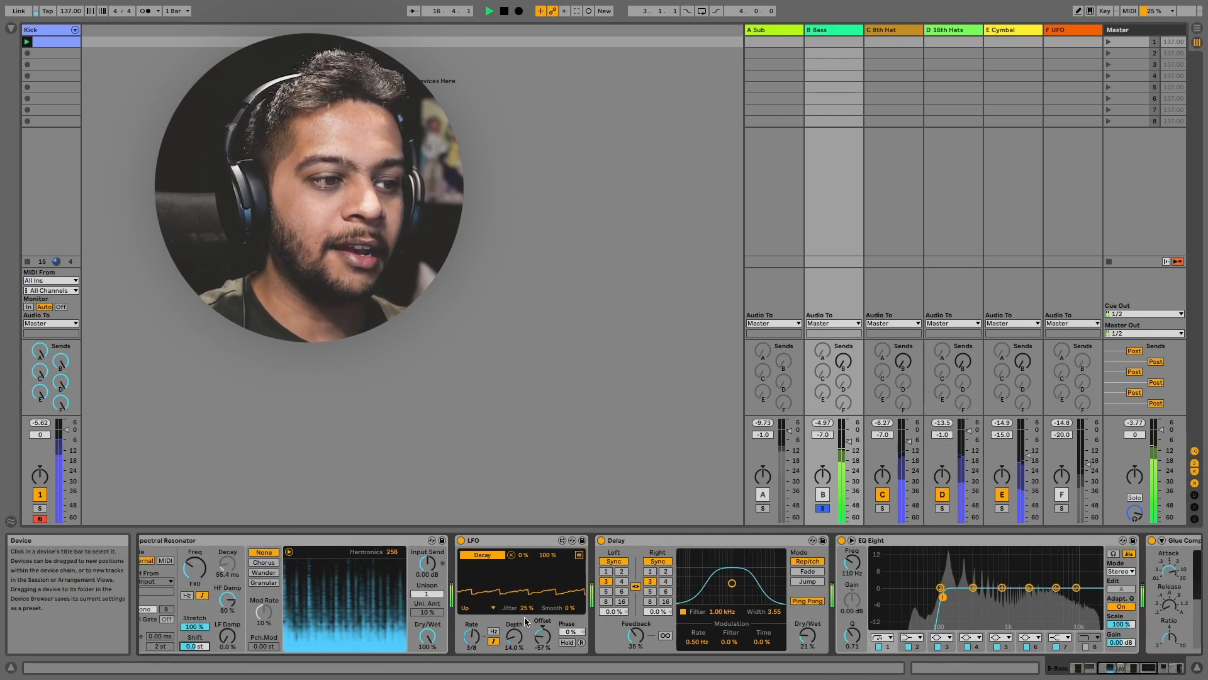
double_click(521, 541)
double_click(534, 541)
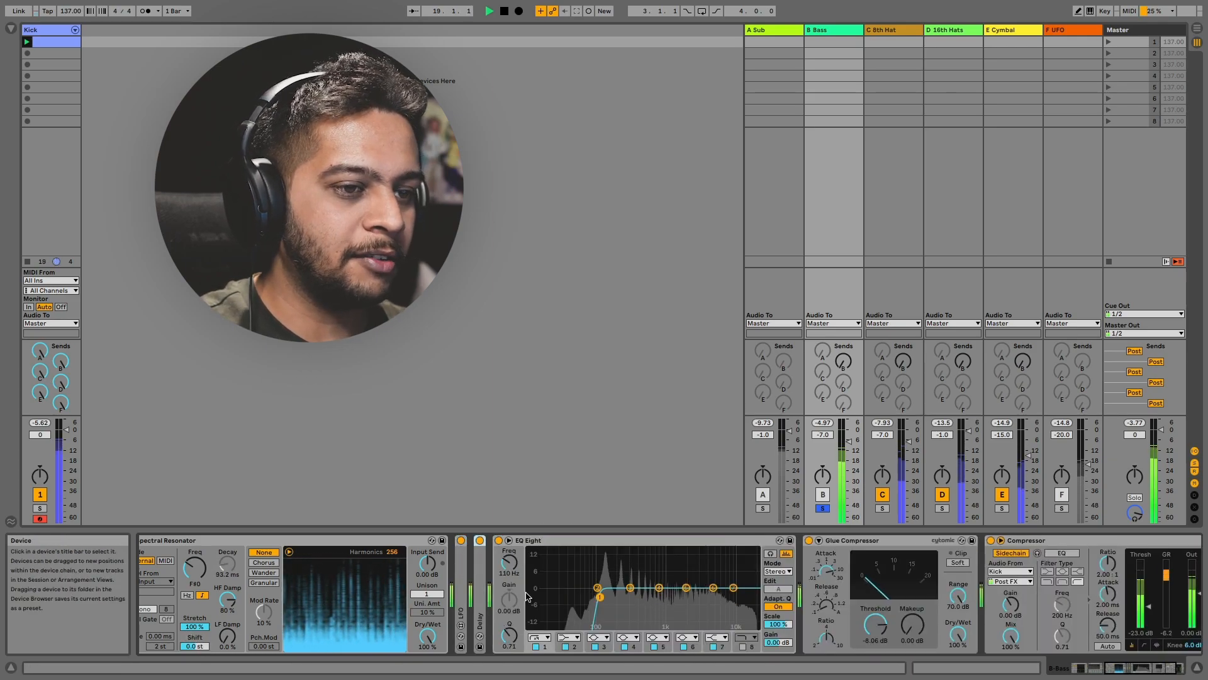
Step: Try the Spectral Resonator's Shift and Harmonics controls, and set its HF Damp to 81 %
mouse_move(195, 646)
mouse_down()
mouse_move(195, 626)
mouse_move(194, 647)
mouse_up()
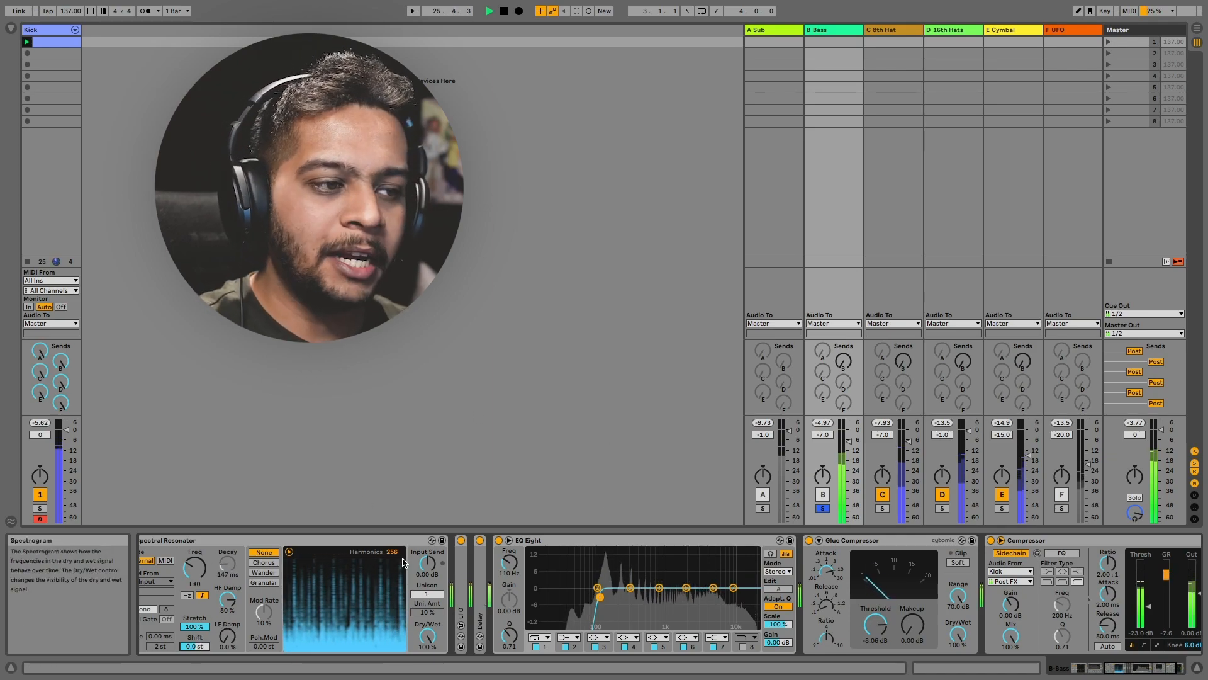
mouse_move(398, 557)
mouse_down()
mouse_move(398, 642)
mouse_move(398, 553)
mouse_up()
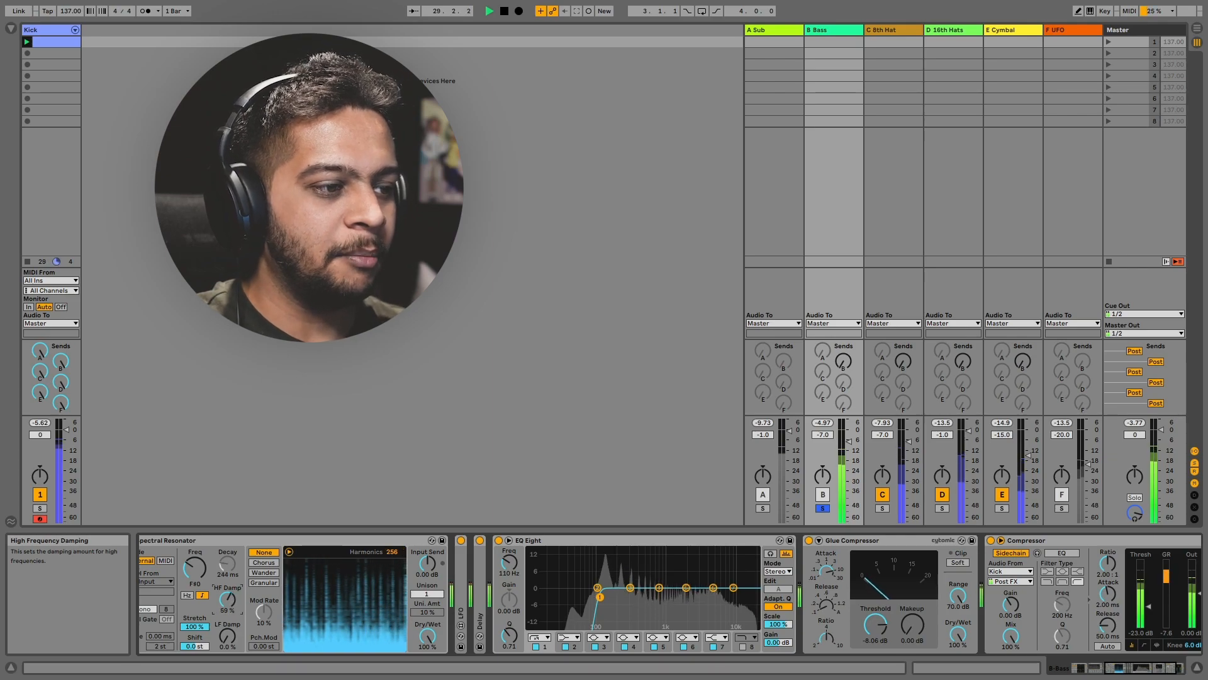
drag(228, 599, 227, 573)
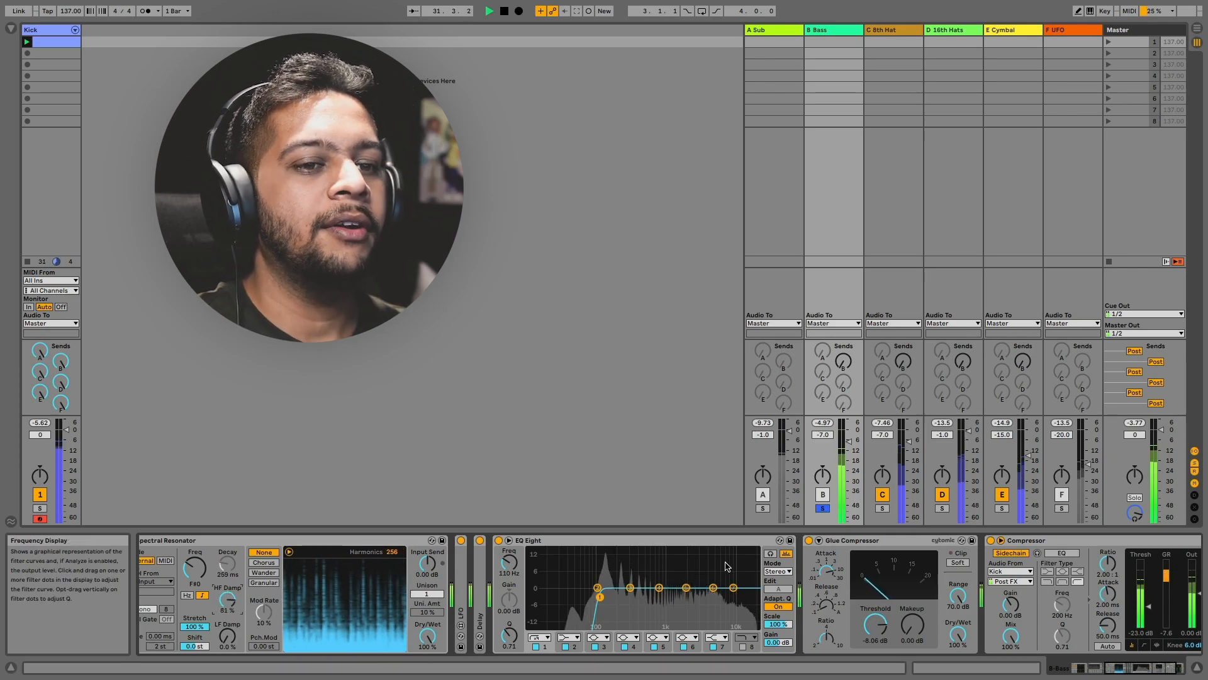
scroll(727, 568, down, 3)
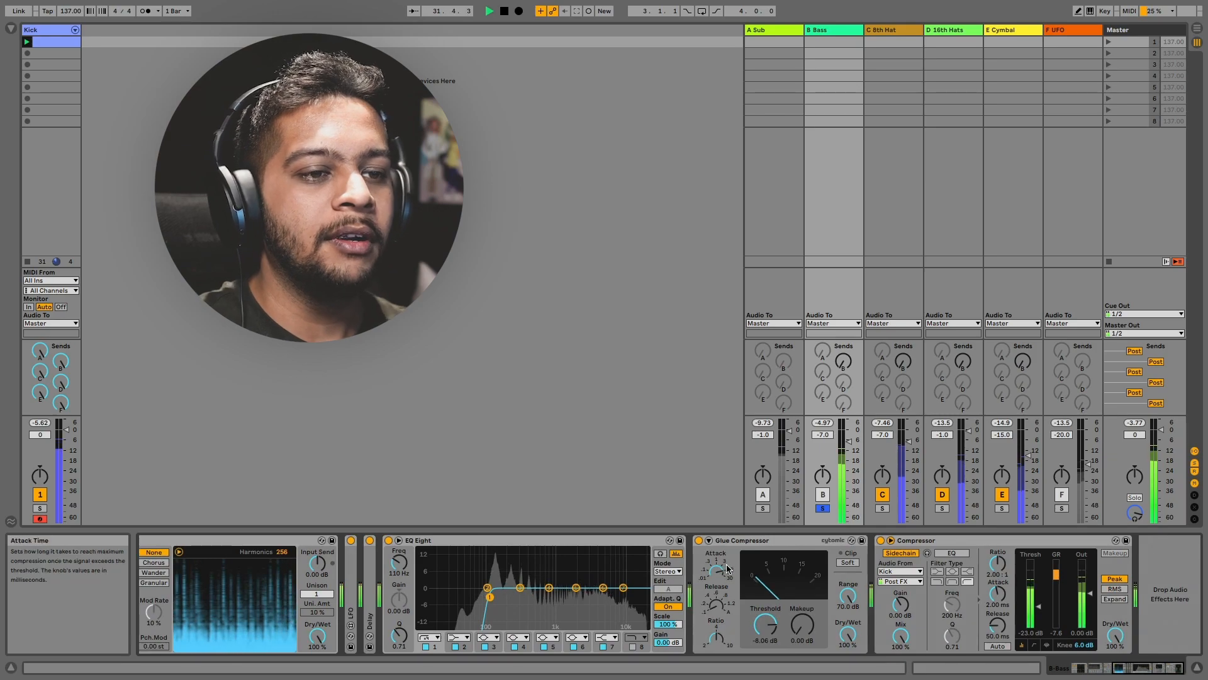
Step: Solo the 8th Hat return and show its device chain from the Delay onward
click(883, 508)
click(889, 31)
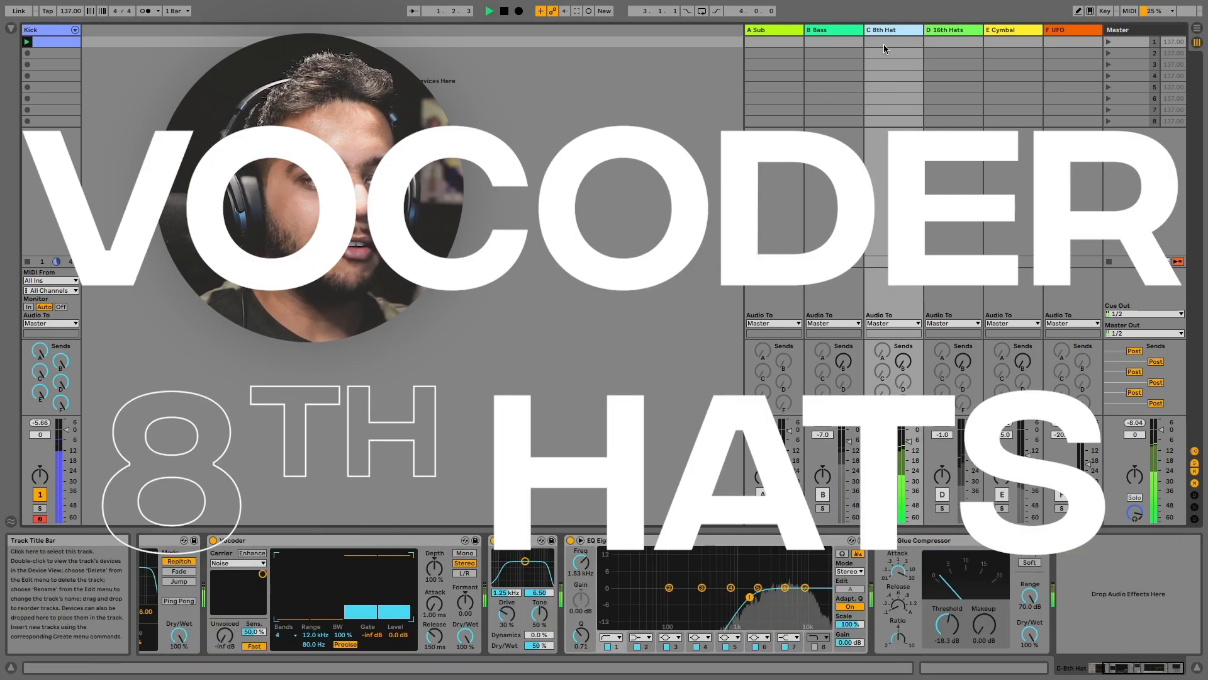
scroll(457, 555, up, 5)
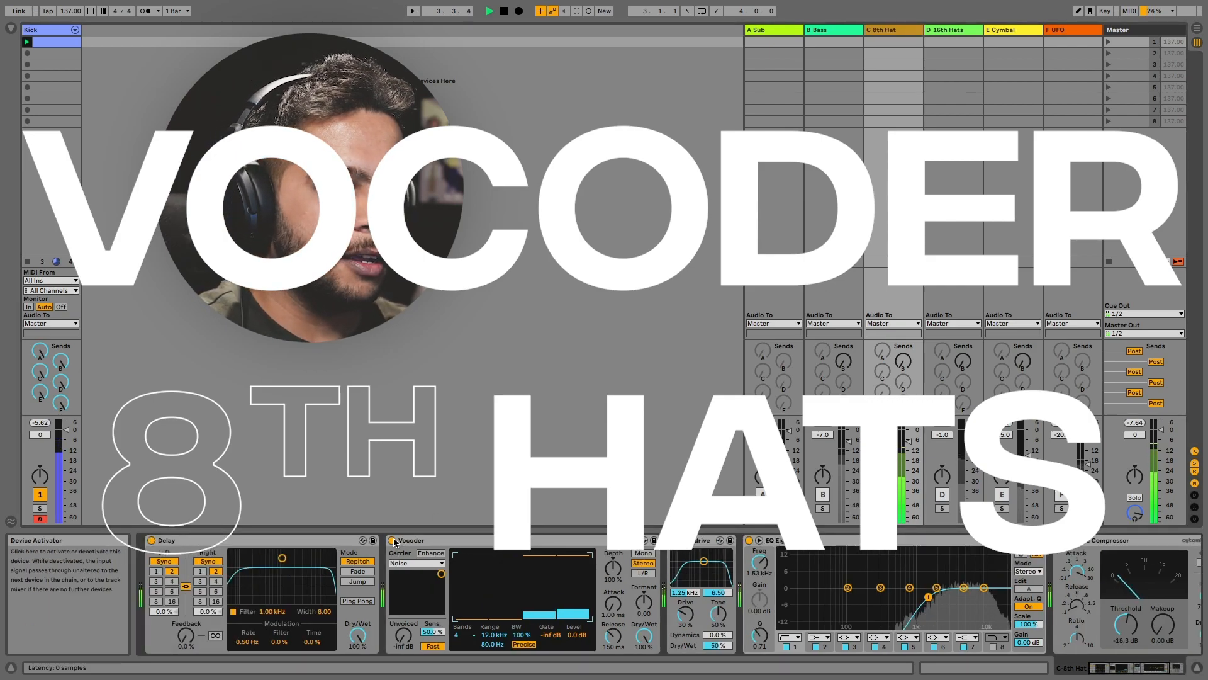
Step: Deactivate the Overdrive, EQ Eight and Glue Compressor in the 8th Hat return's chain, and select the Delay
click(673, 541)
click(748, 541)
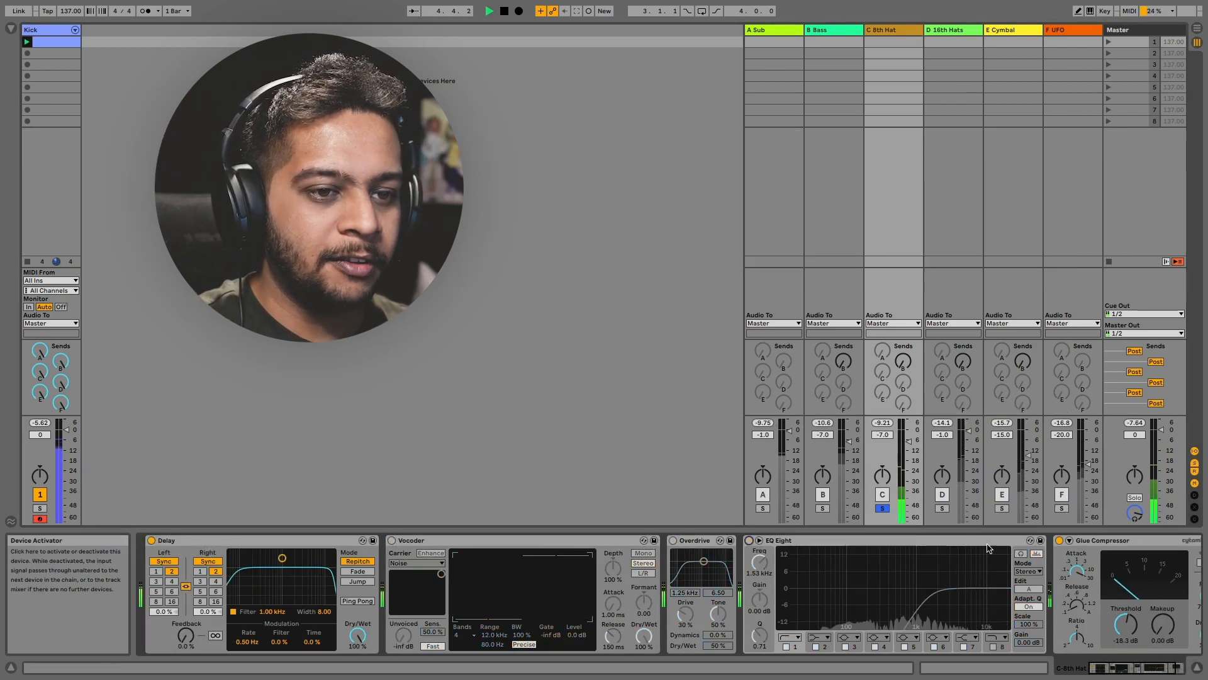
click(1059, 541)
click(329, 536)
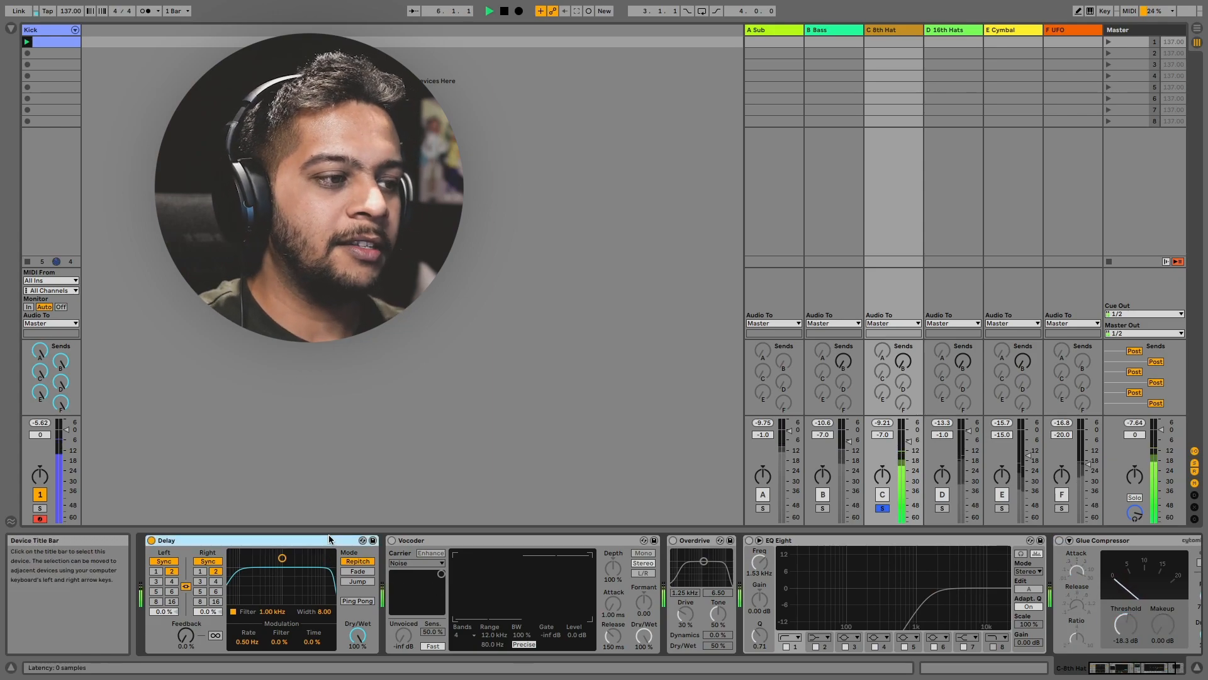
Step: Listen to the 8th Hat return's delayed signal on its own and together with the soloed Kick
click(441, 542)
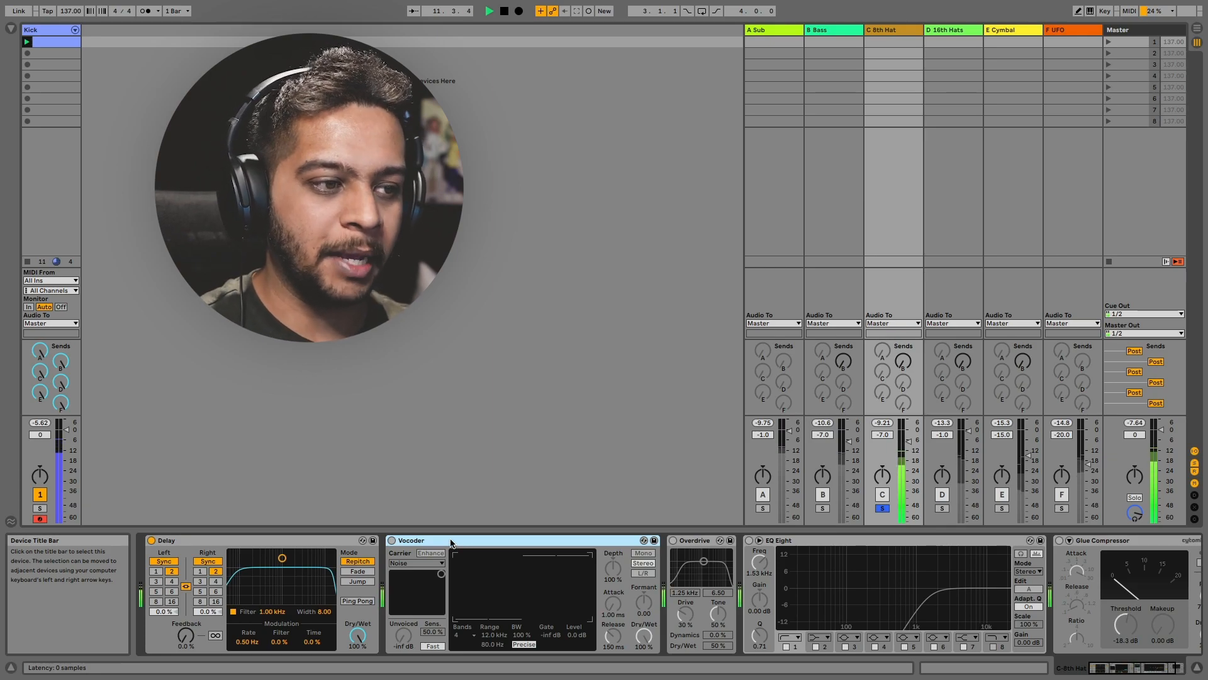
click(291, 538)
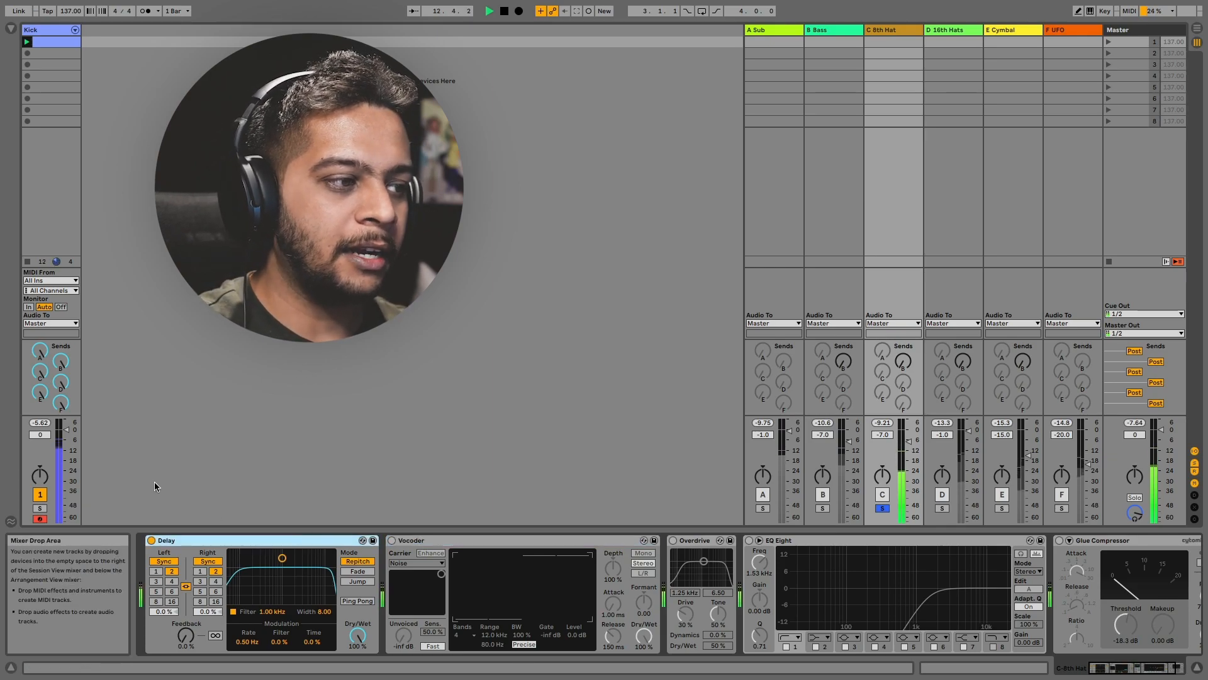
click(35, 509)
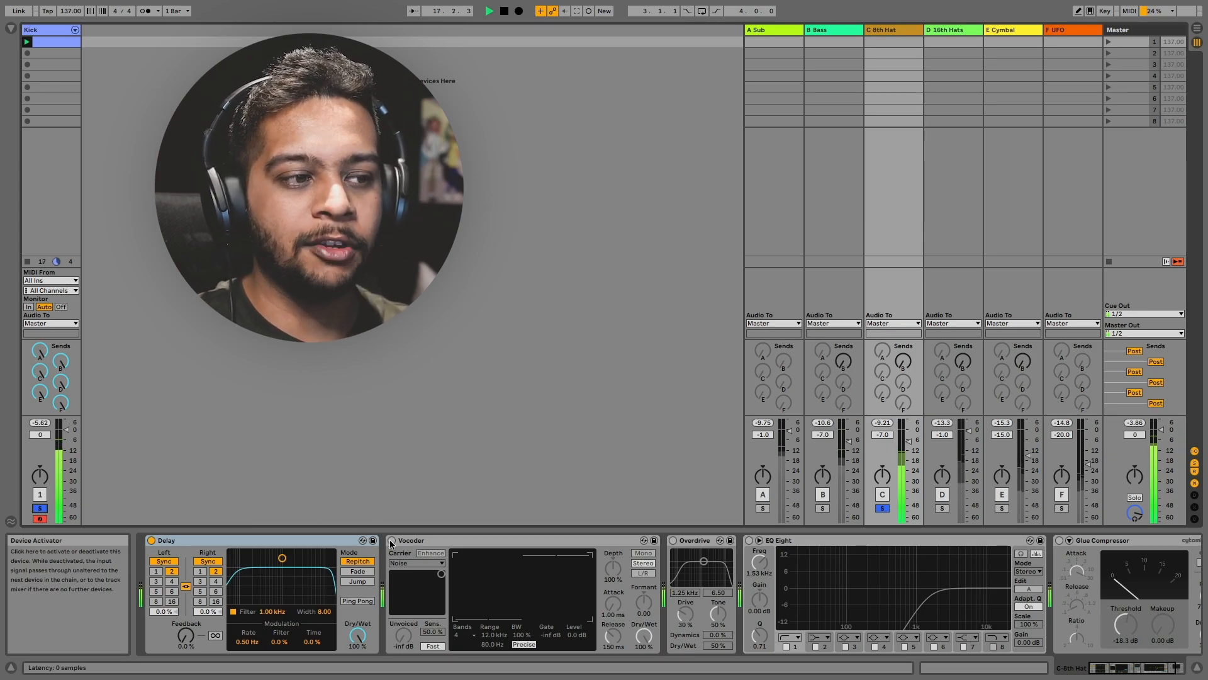
click(41, 507)
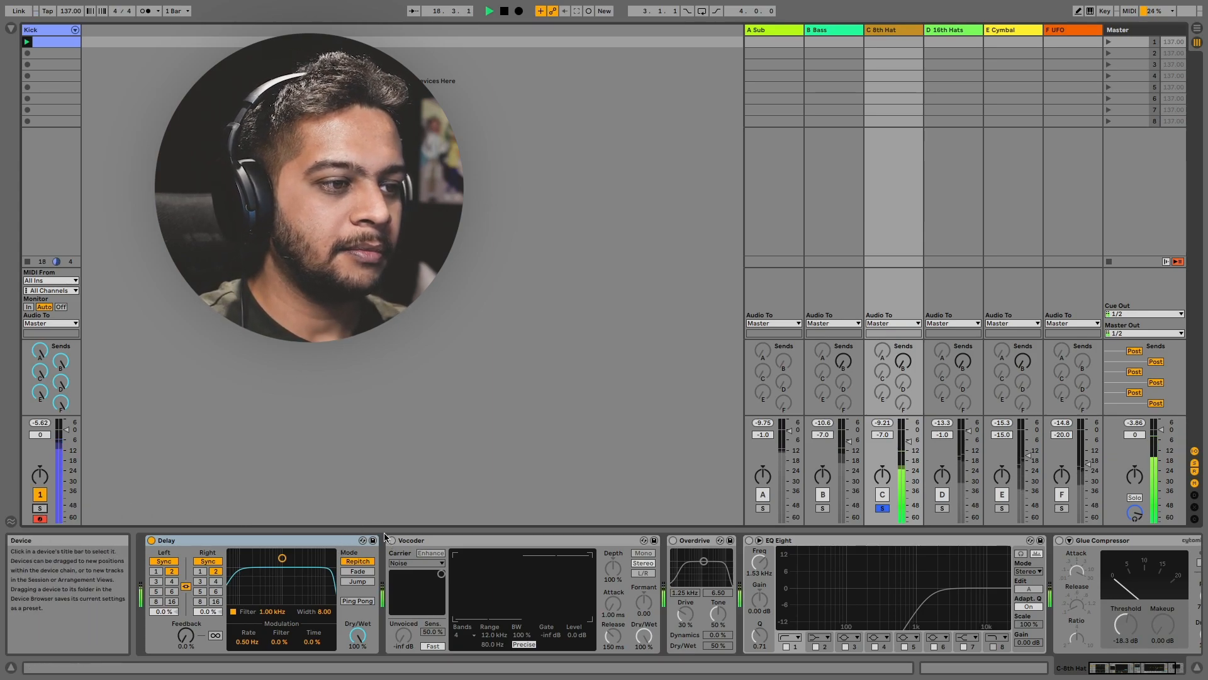
Step: Reactivate the 8th Hat return's Vocoder and attenuate the two lowest of its 4 filter bands fully
click(391, 541)
click(520, 539)
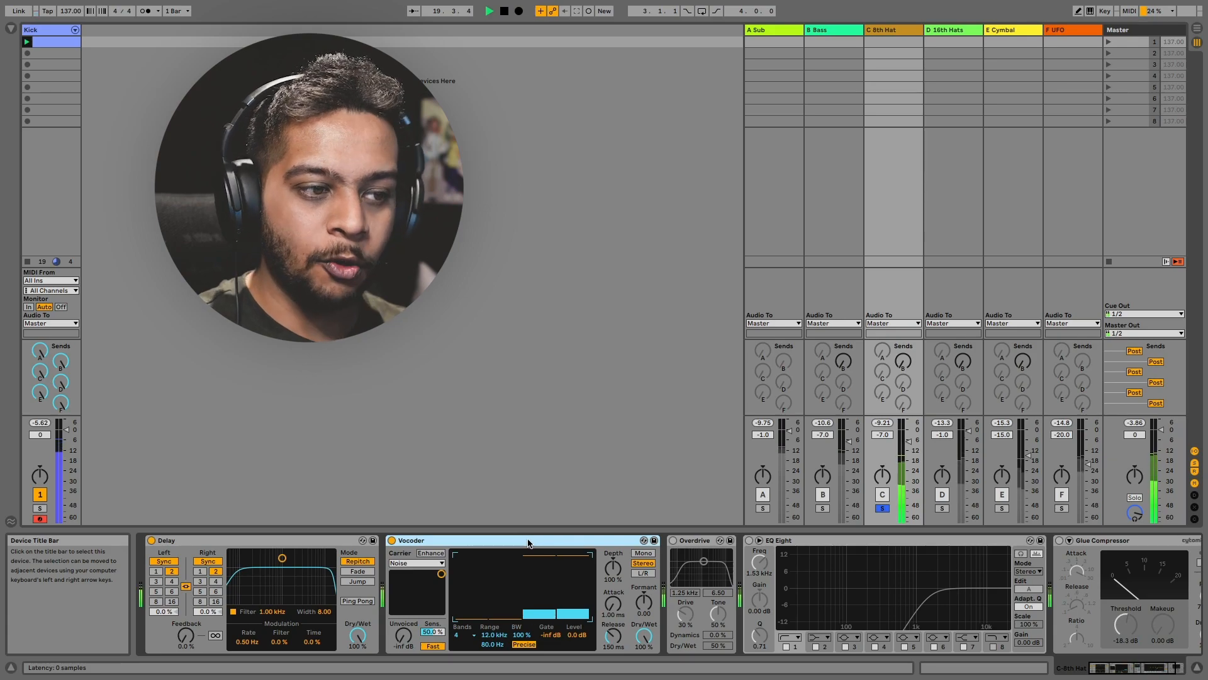
click(472, 634)
click(471, 541)
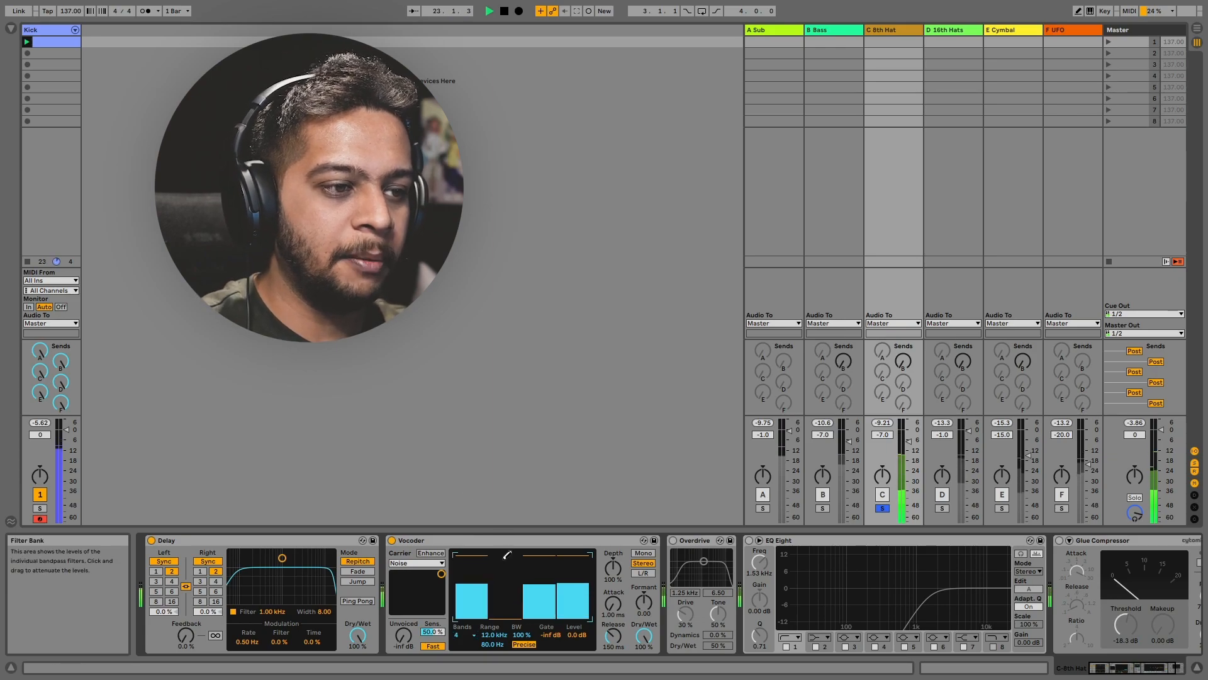
drag(501, 614, 505, 644)
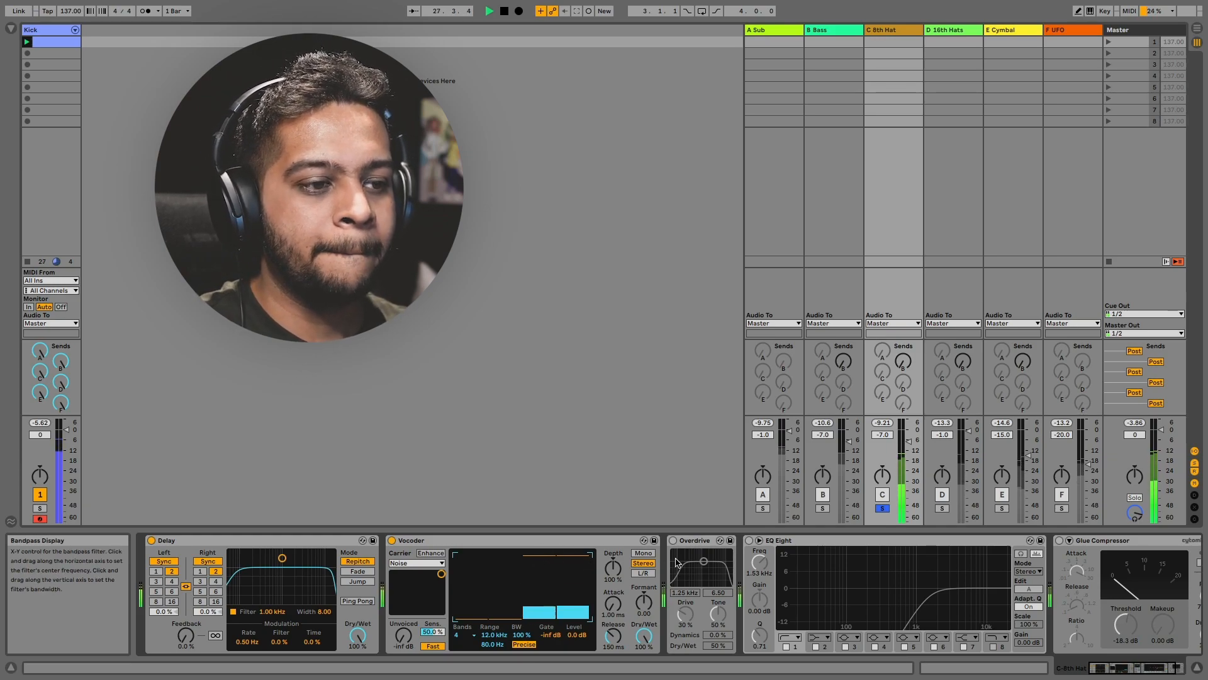
Step: Reactivate the Overdrive, EQ Eight and Glue Compressor in the 8th Hat return's chain one by one during playback
scroll(675, 563, right, 3)
click(584, 541)
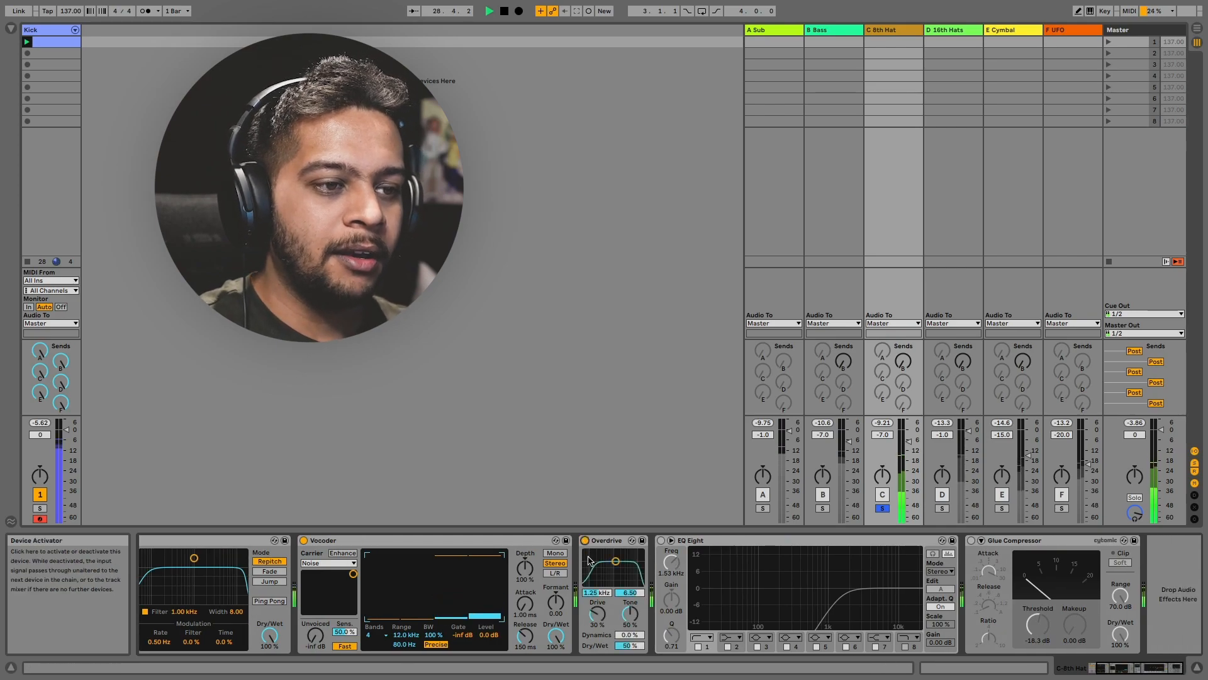
scroll(609, 576, right, 1)
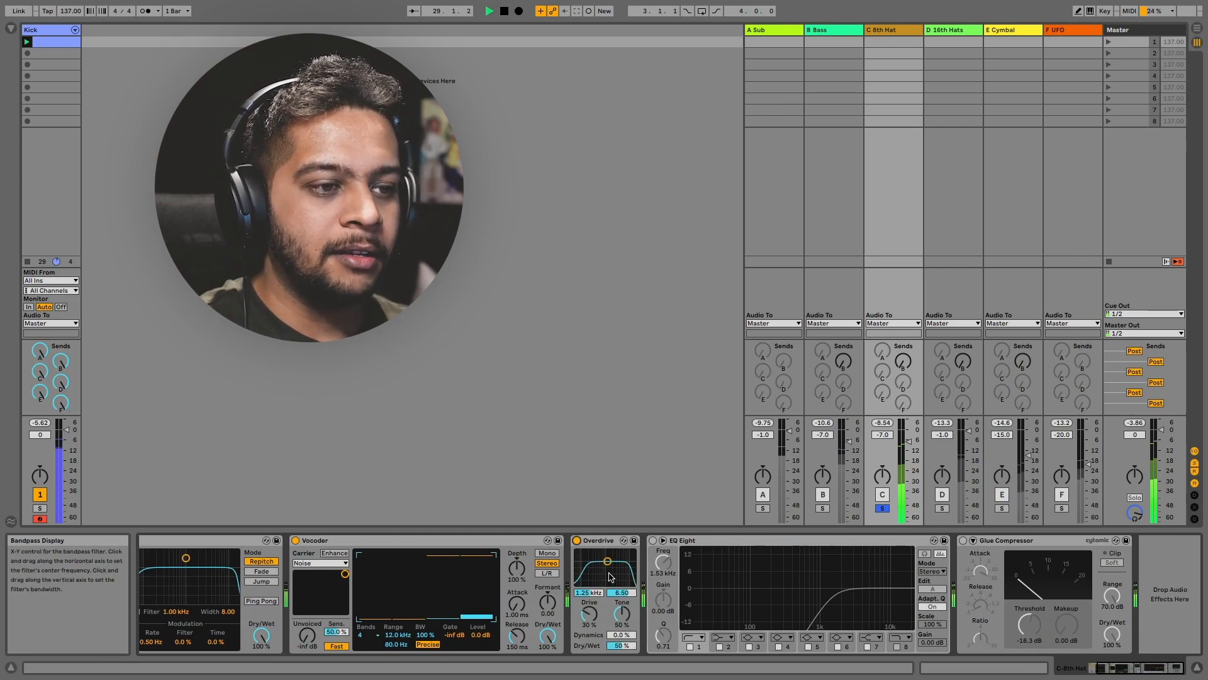
click(653, 541)
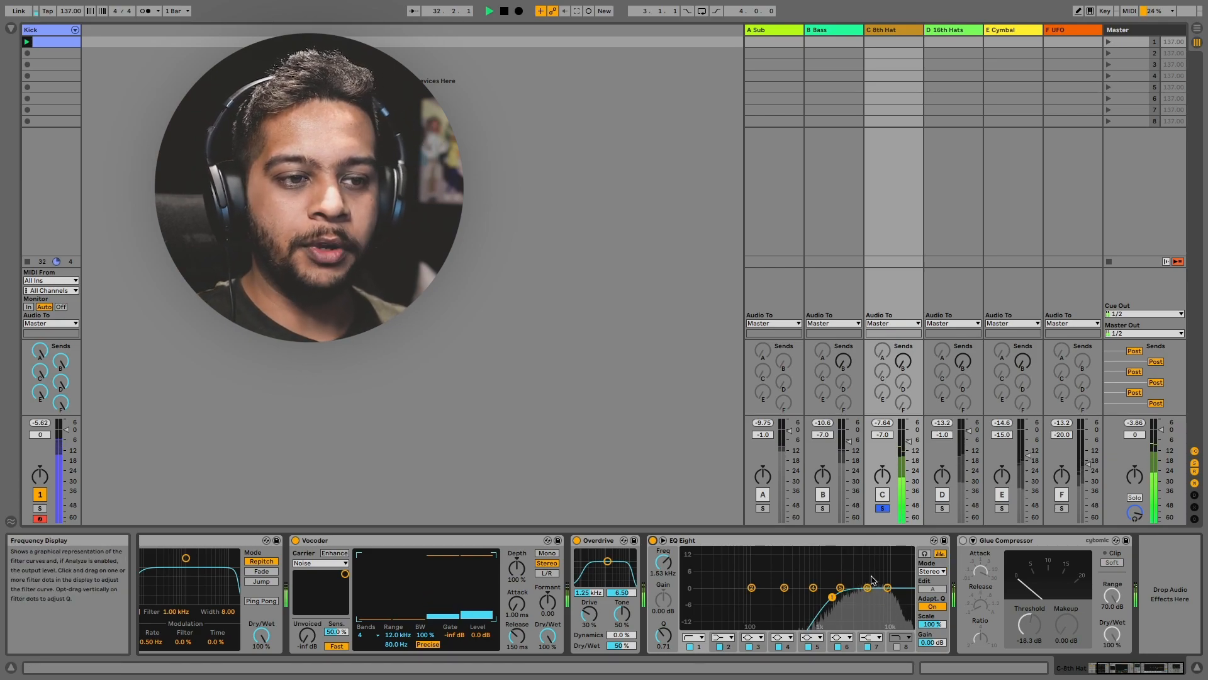
click(963, 539)
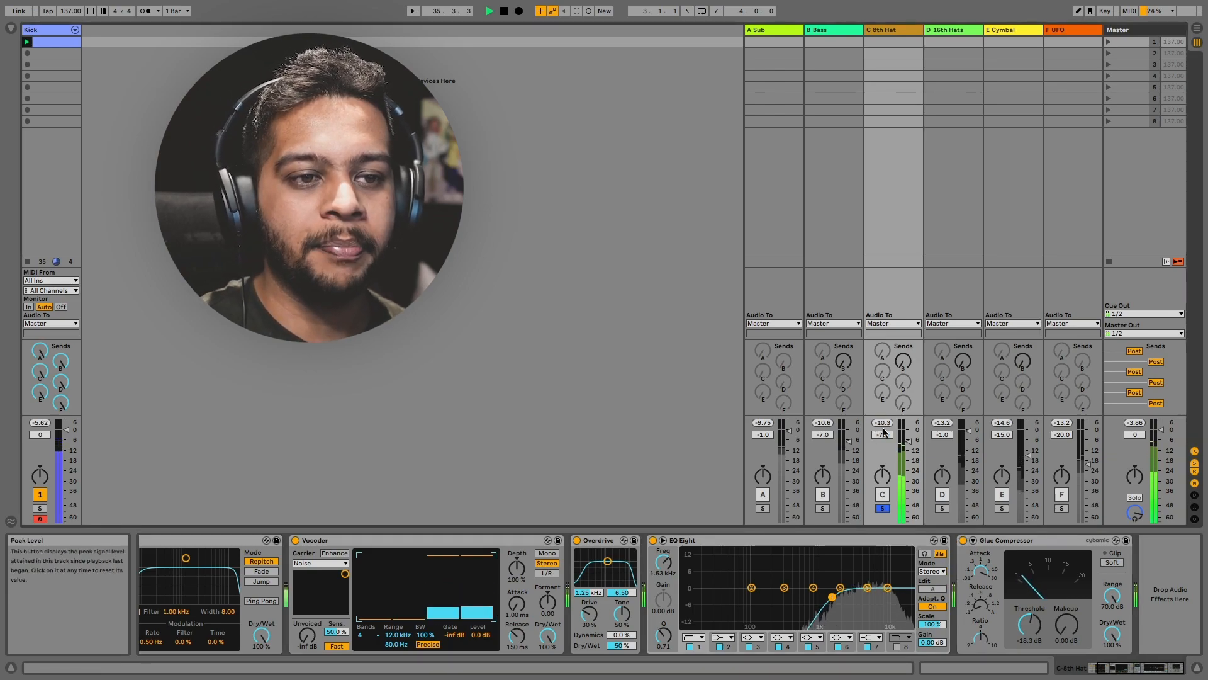
Step: Solo the 16th Hats return, show its device chain, and deactivate its Filter Delay during playback
click(943, 509)
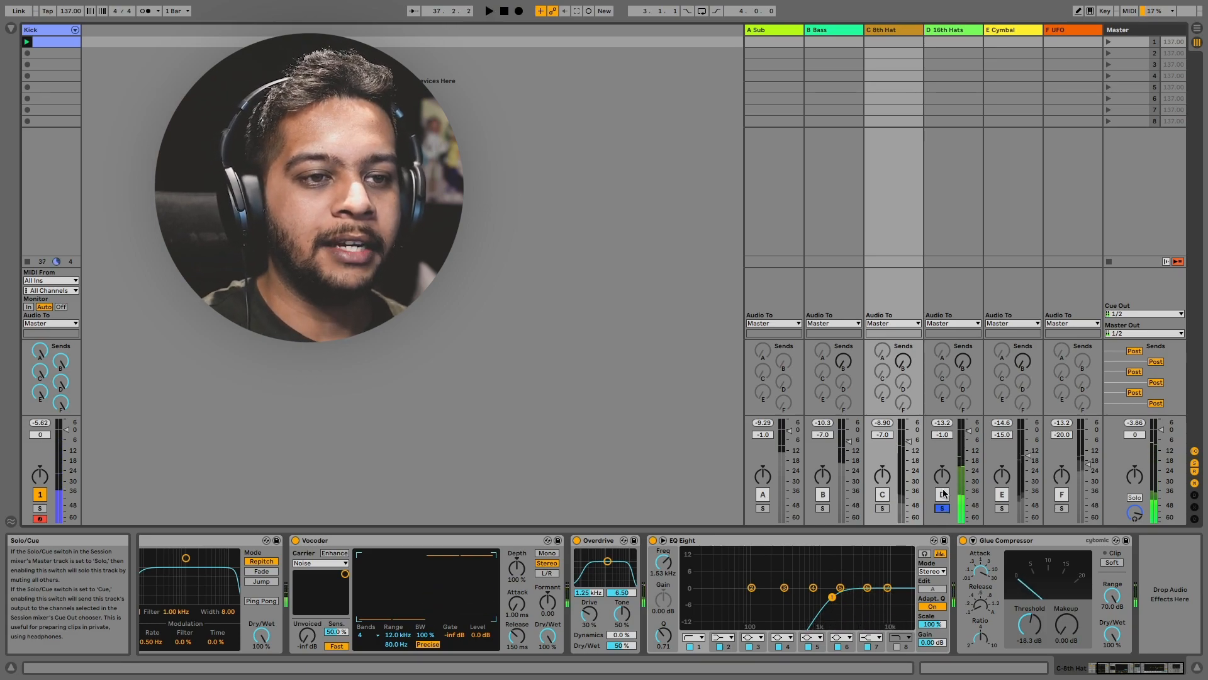
click(938, 105)
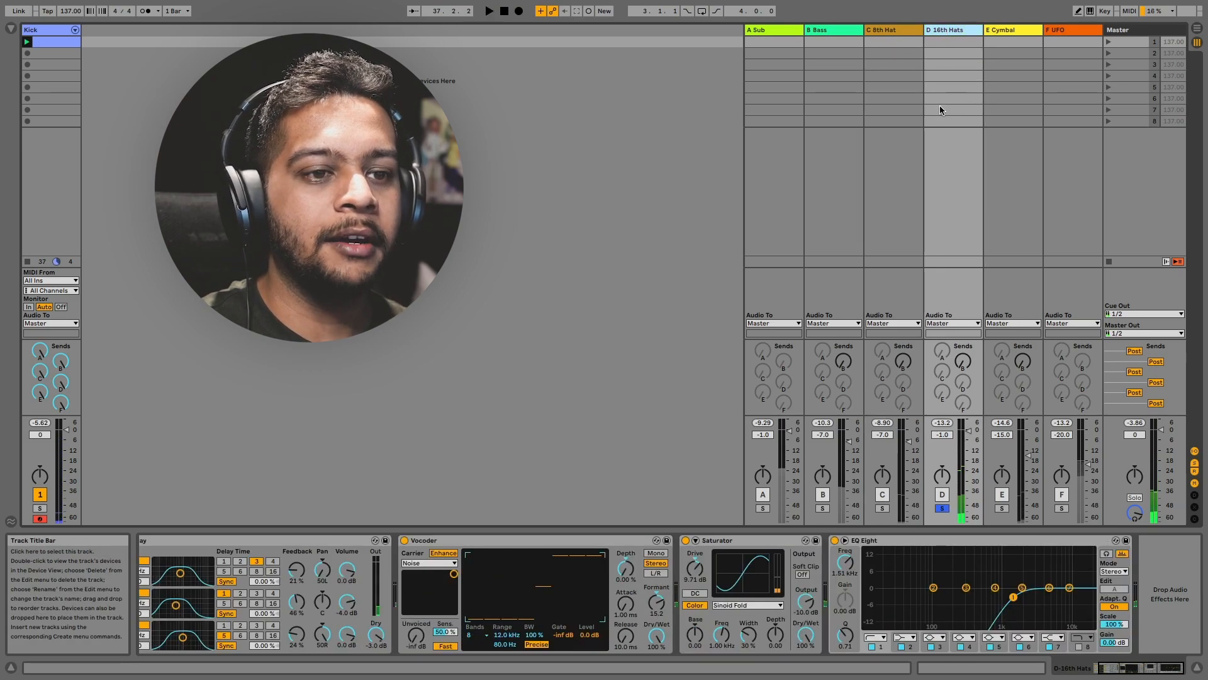
click(390, 623)
key(space)
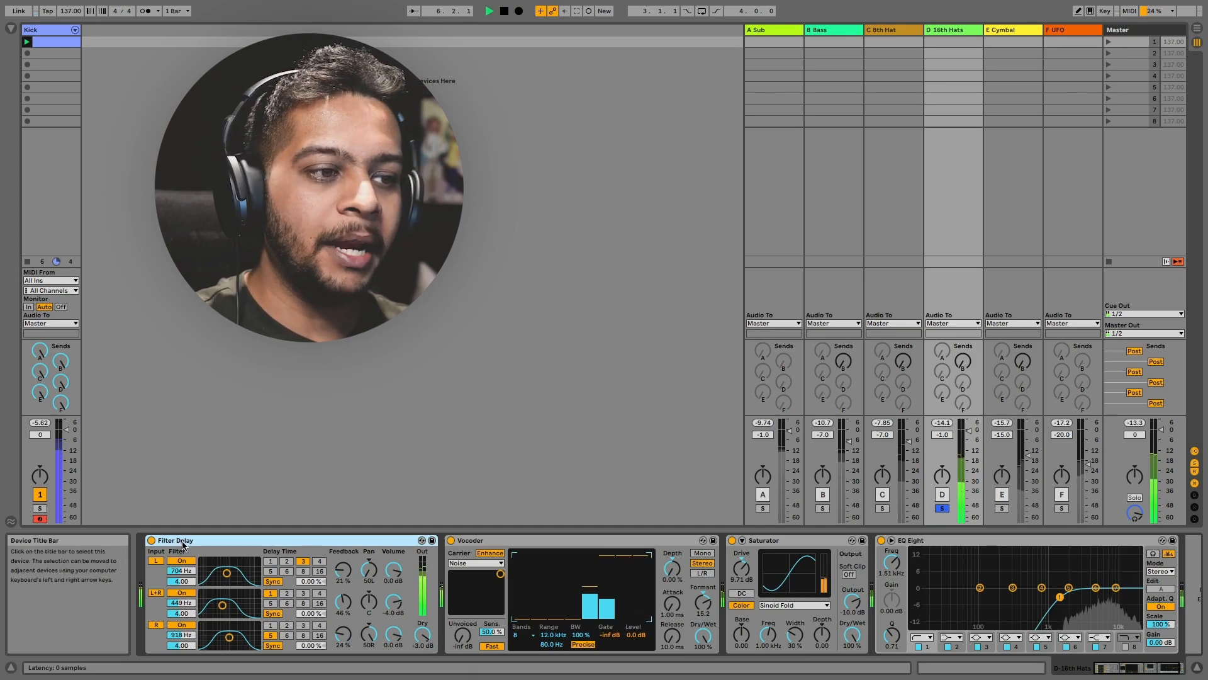
click(151, 541)
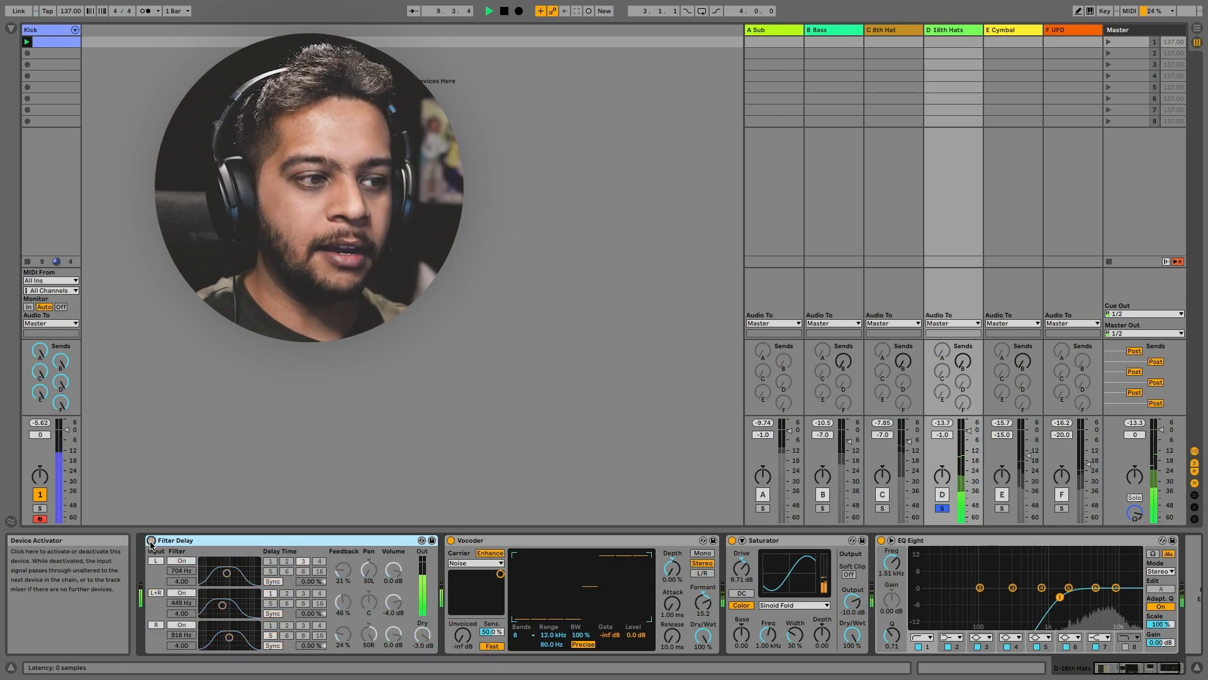
Step: Reactivate the 16th Hats return's Filter Delay during playback and select the Vocoder that follows it
click(151, 540)
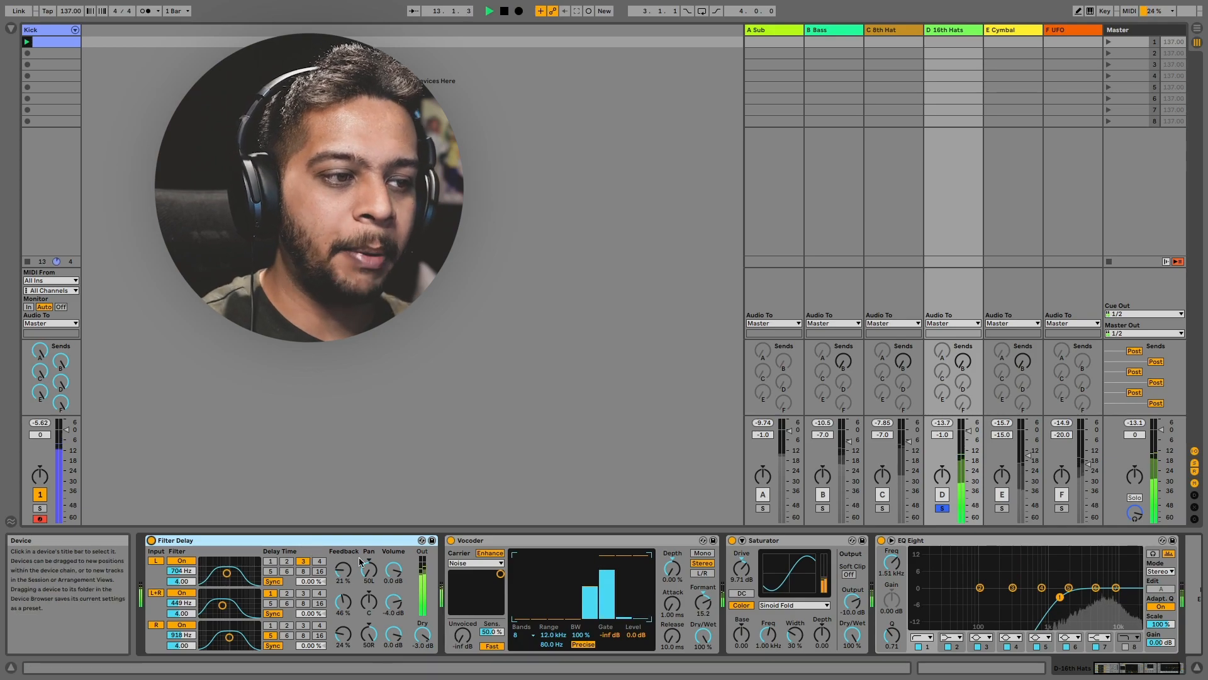
scroll(527, 555, right, 2)
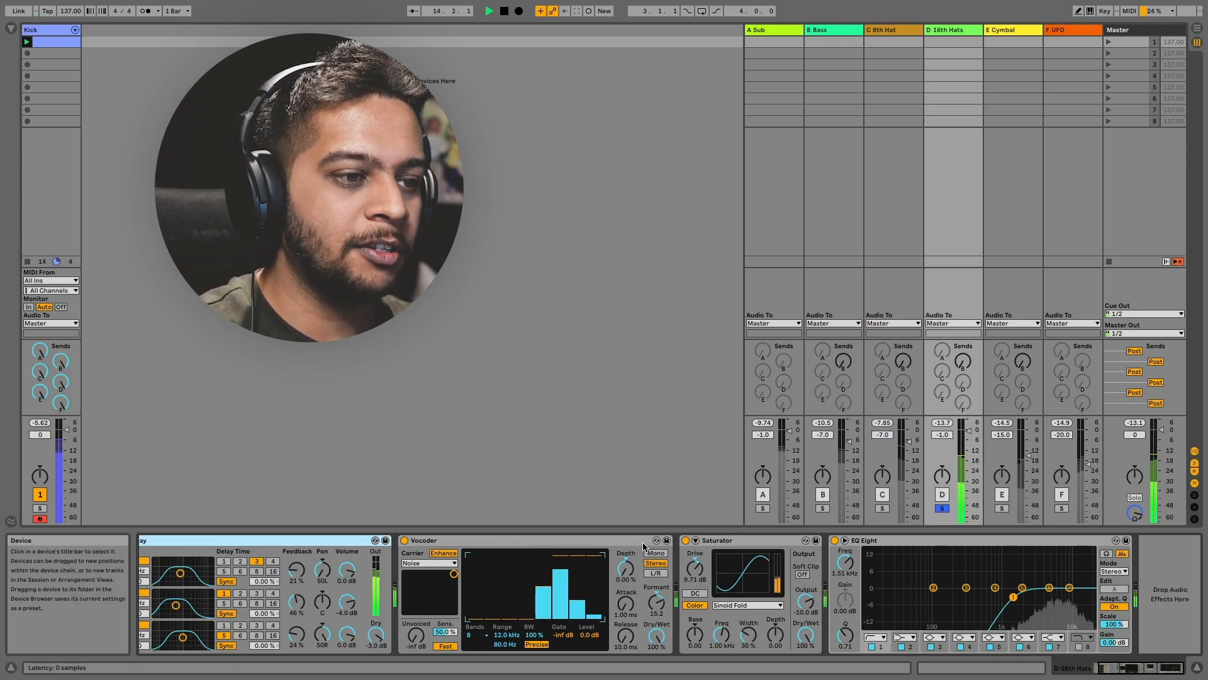
click(583, 544)
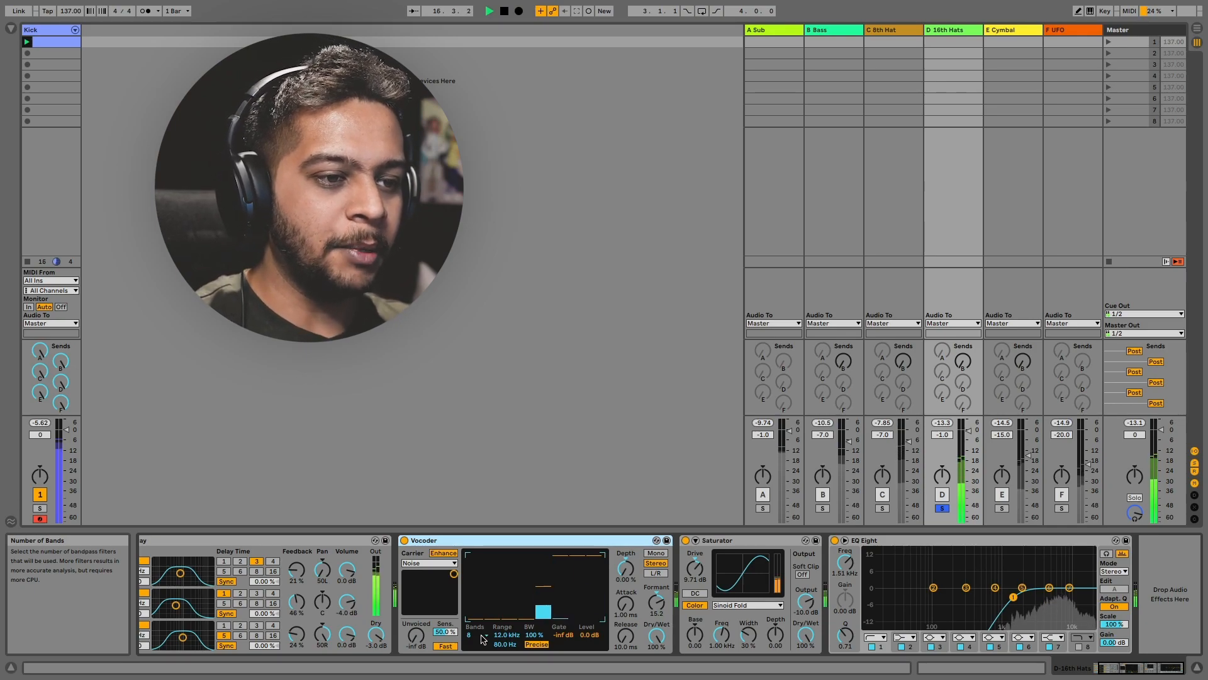
Step: Try the Vocoder's Formant at 5.20 and its Release at 40.5 ms, restoring them to 15.2 and 10.0 ms
double_click(655, 609)
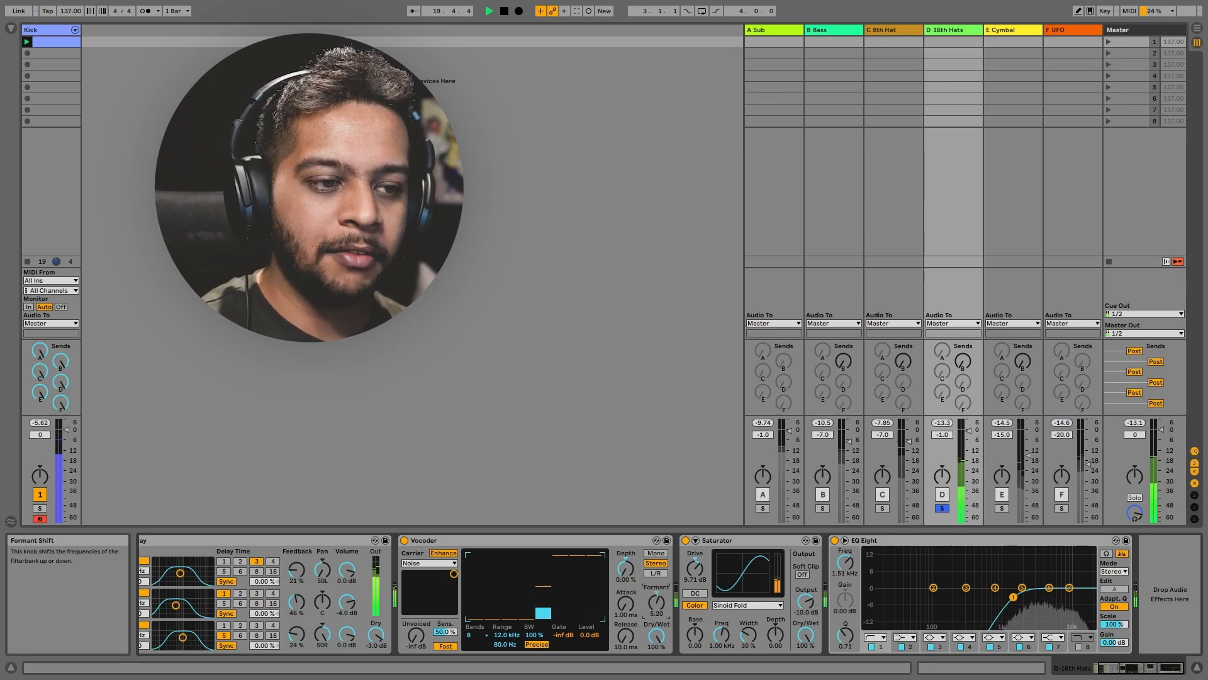
drag(657, 599, 656, 583)
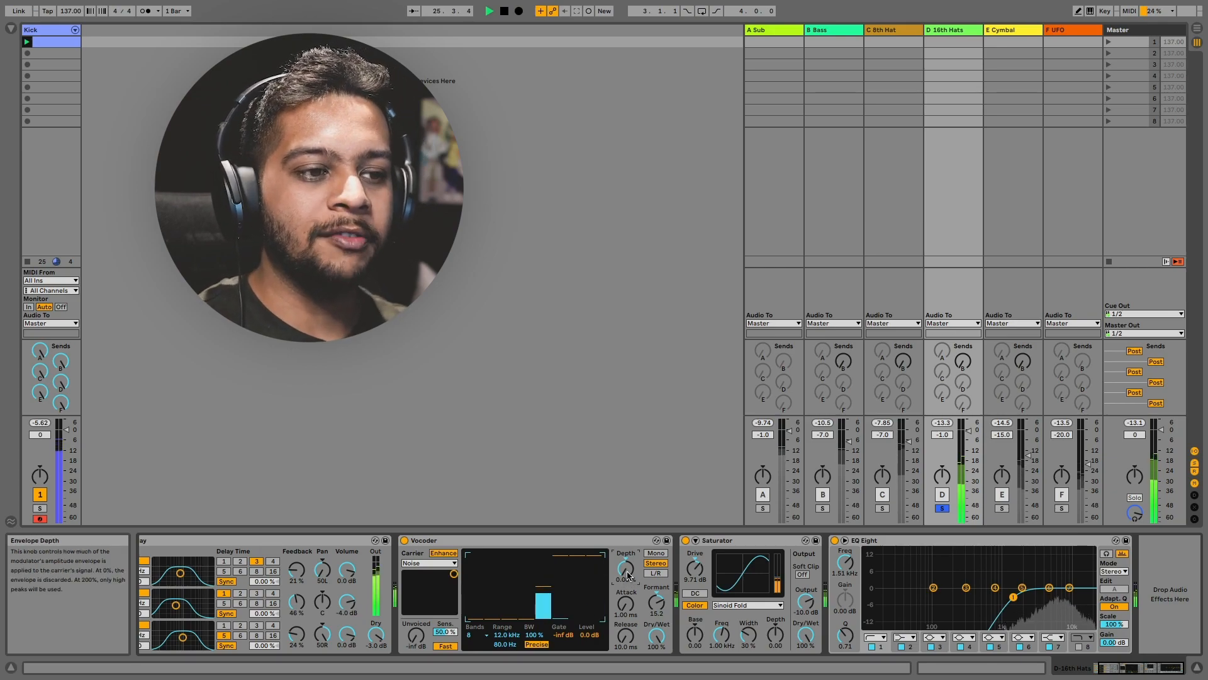
drag(626, 571, 624, 640)
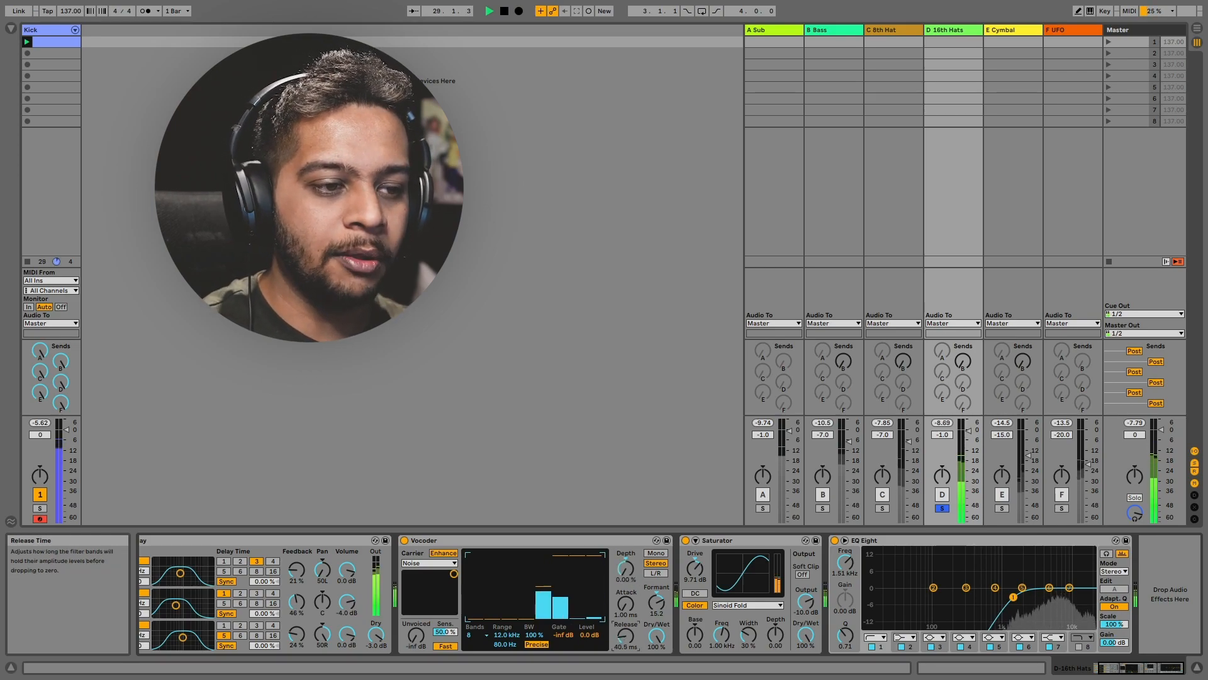
drag(626, 635, 626, 673)
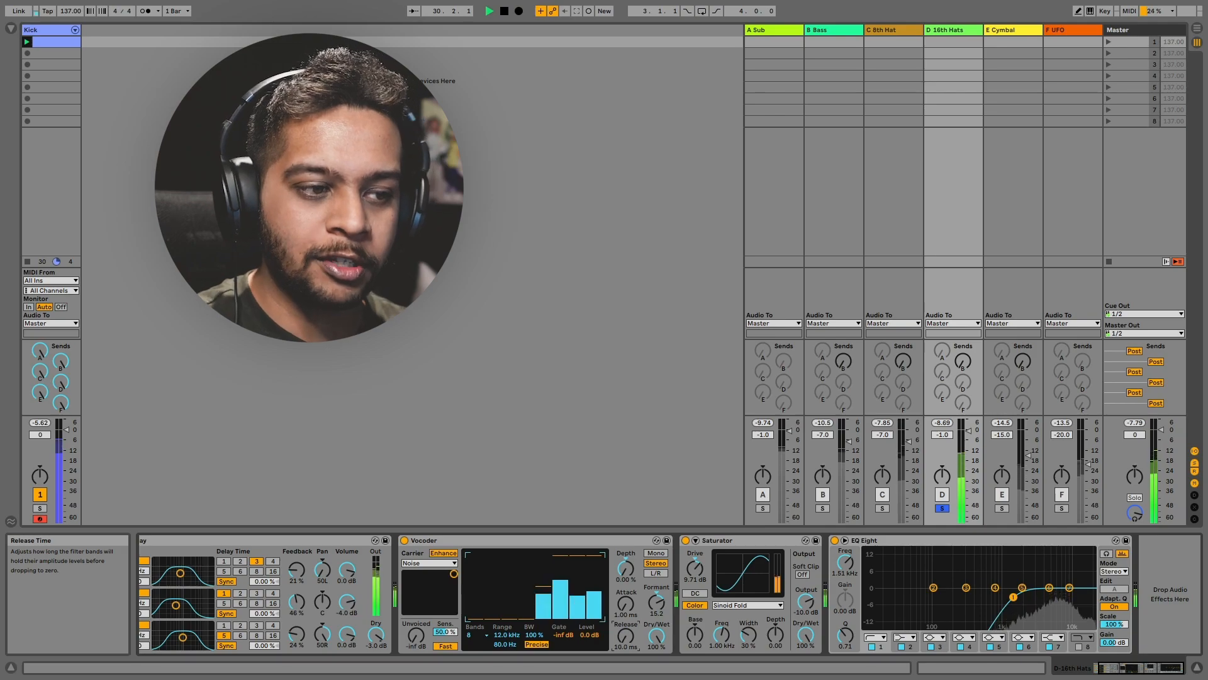
Step: Compare the 16th Hats signal with EQ Eight bypassed, and enable the EQ's high-cut filter 8 at 12.7 kHz
click(835, 540)
click(834, 540)
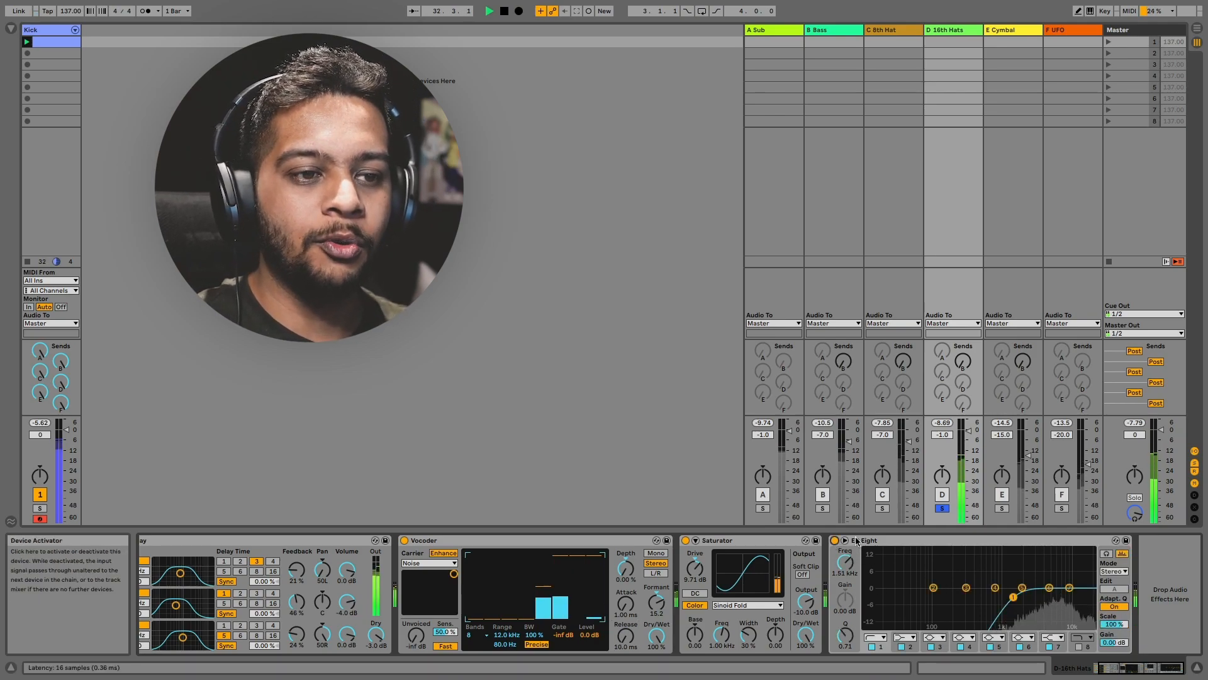
click(1078, 647)
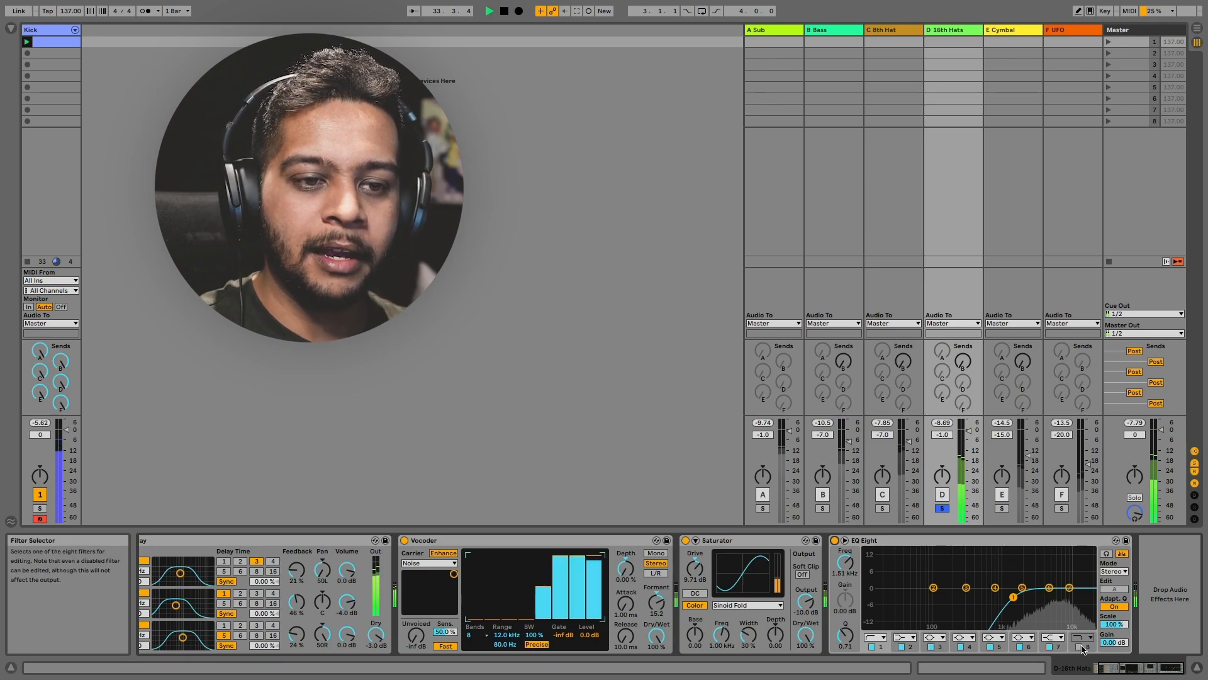
drag(845, 563, 845, 570)
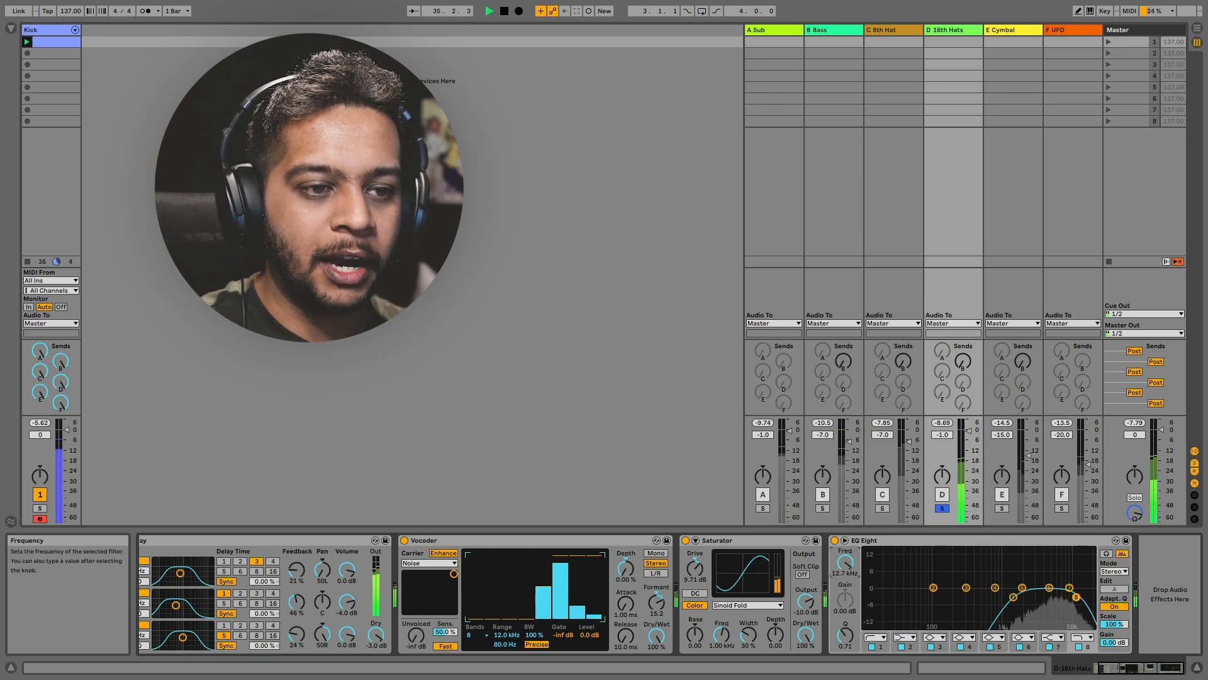
Step: Solo the Cymbal return and show its device chain with the Utility selected
click(1001, 508)
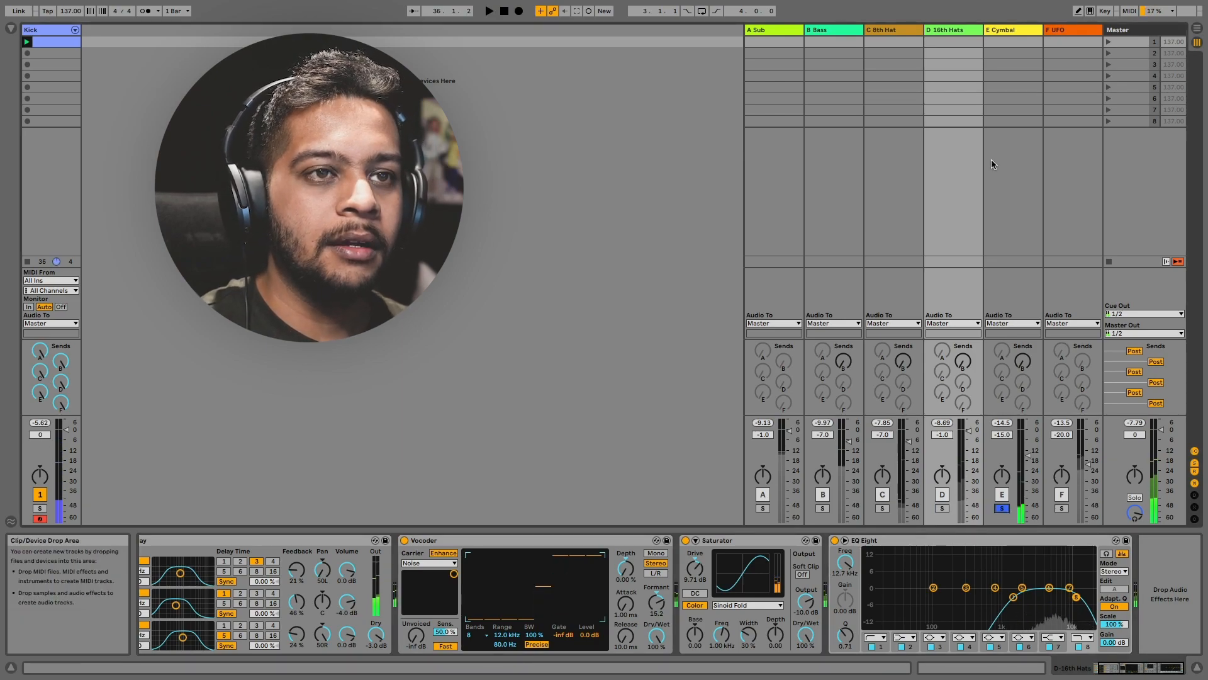
click(1005, 32)
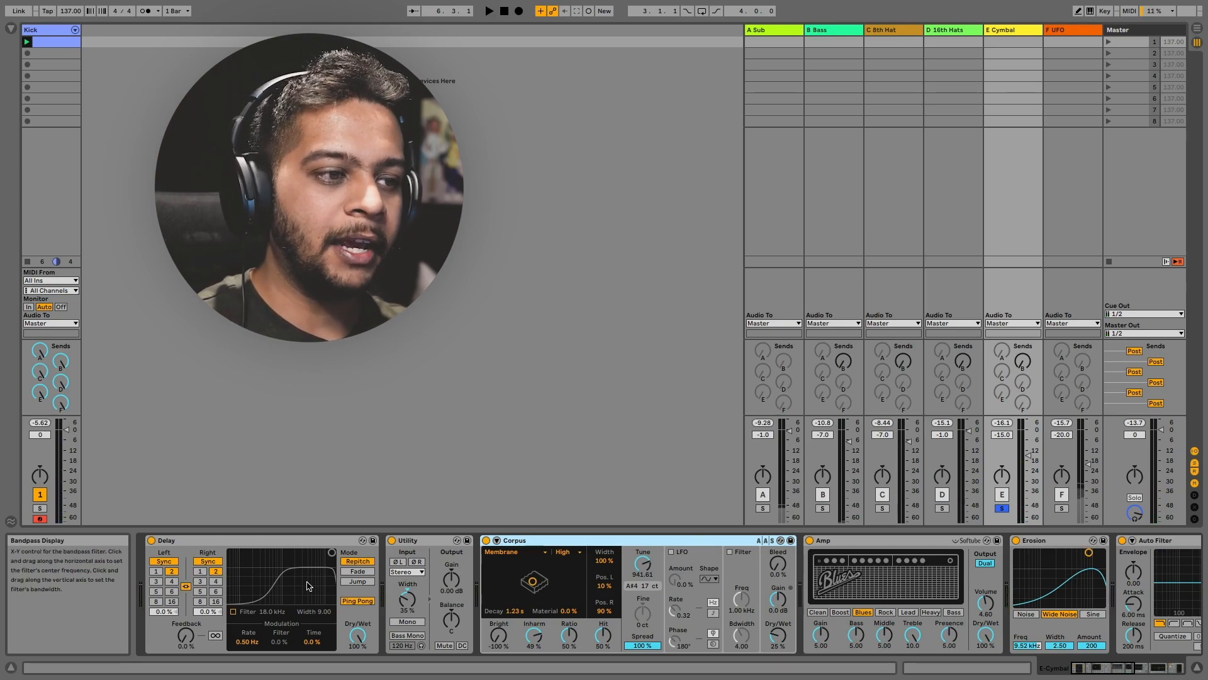
click(436, 542)
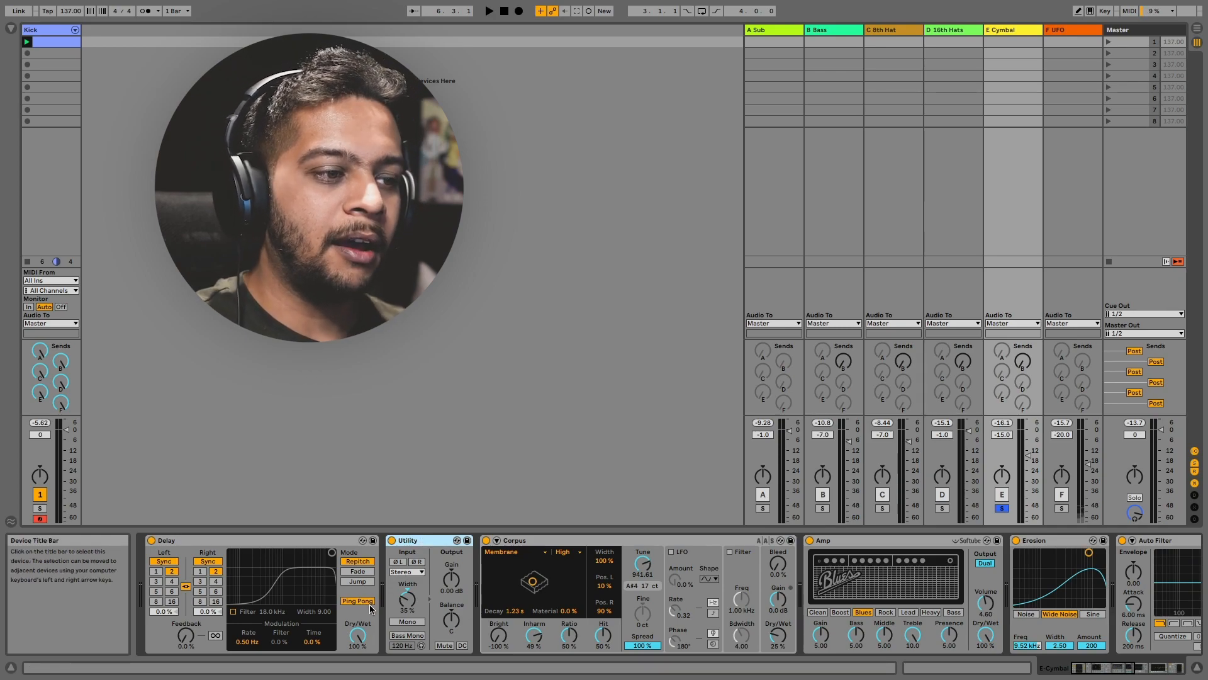
Step: Compare the Cymbal return's playback with its Utility deactivated and reactivated
click(391, 540)
key(space)
click(391, 540)
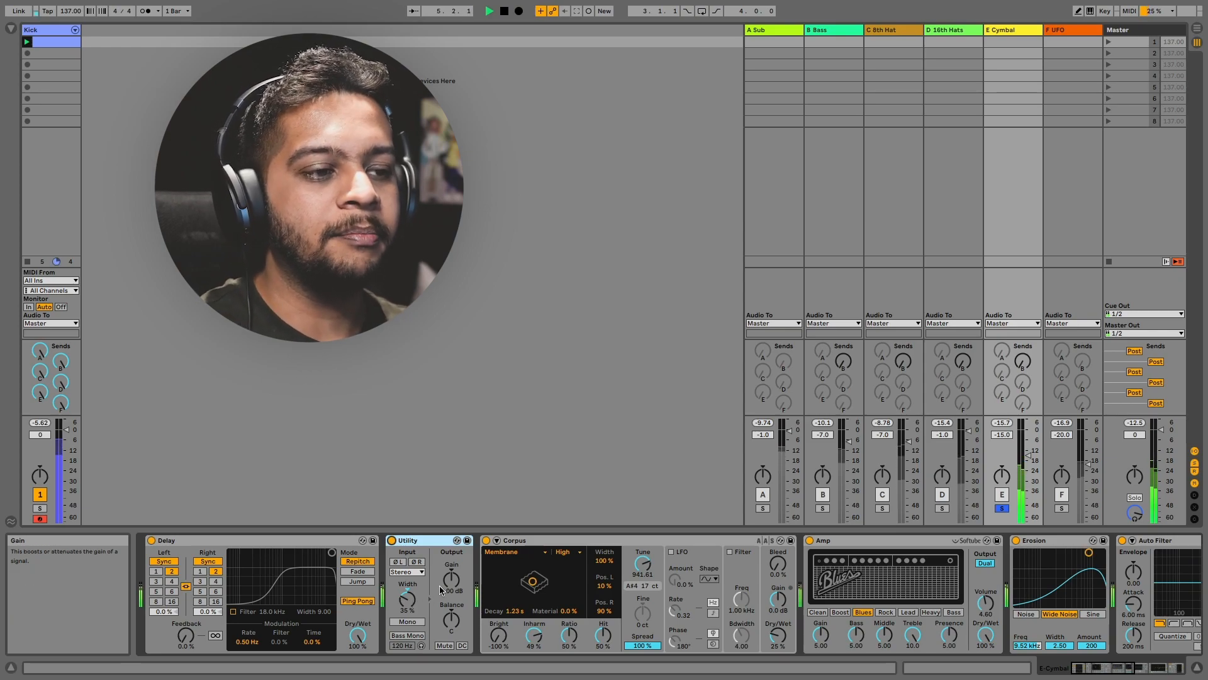
Step: Select Corpus in the Cymbal return's chain and compare the sound with it bypassed and active
click(505, 537)
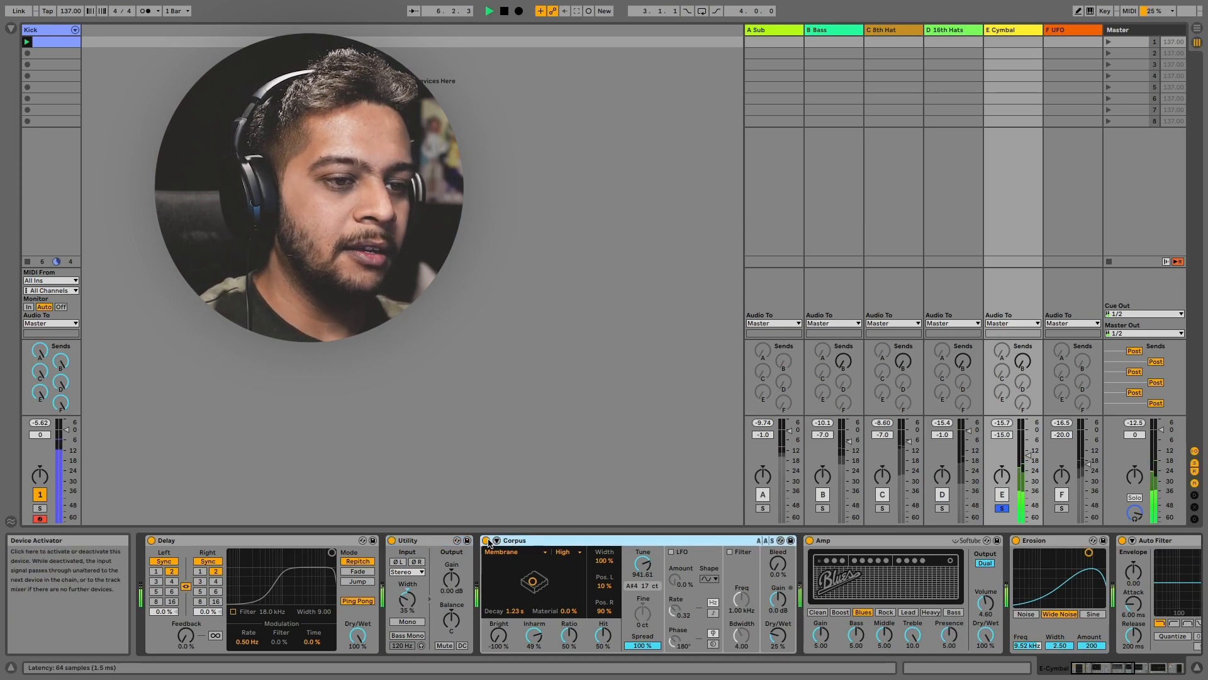
click(486, 540)
click(487, 541)
Step: Review Corpus's resonator type and quality options, keeping Membrane and High, and undo the trial Tune change
click(536, 553)
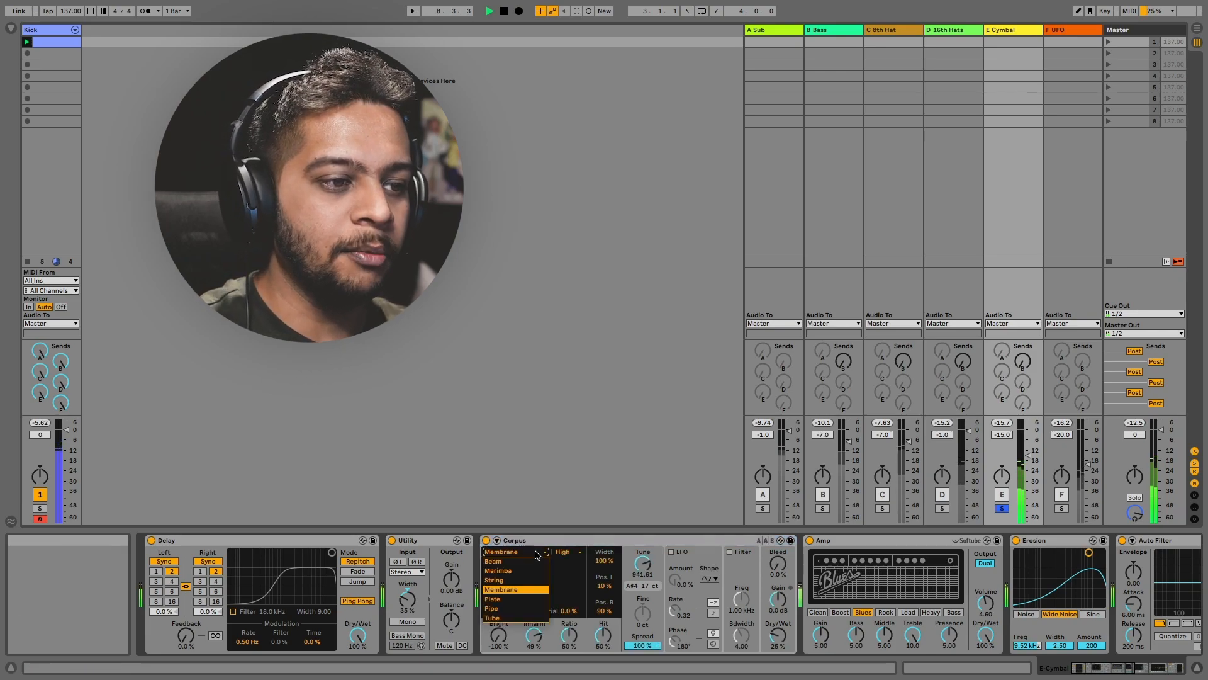
click(536, 589)
click(566, 552)
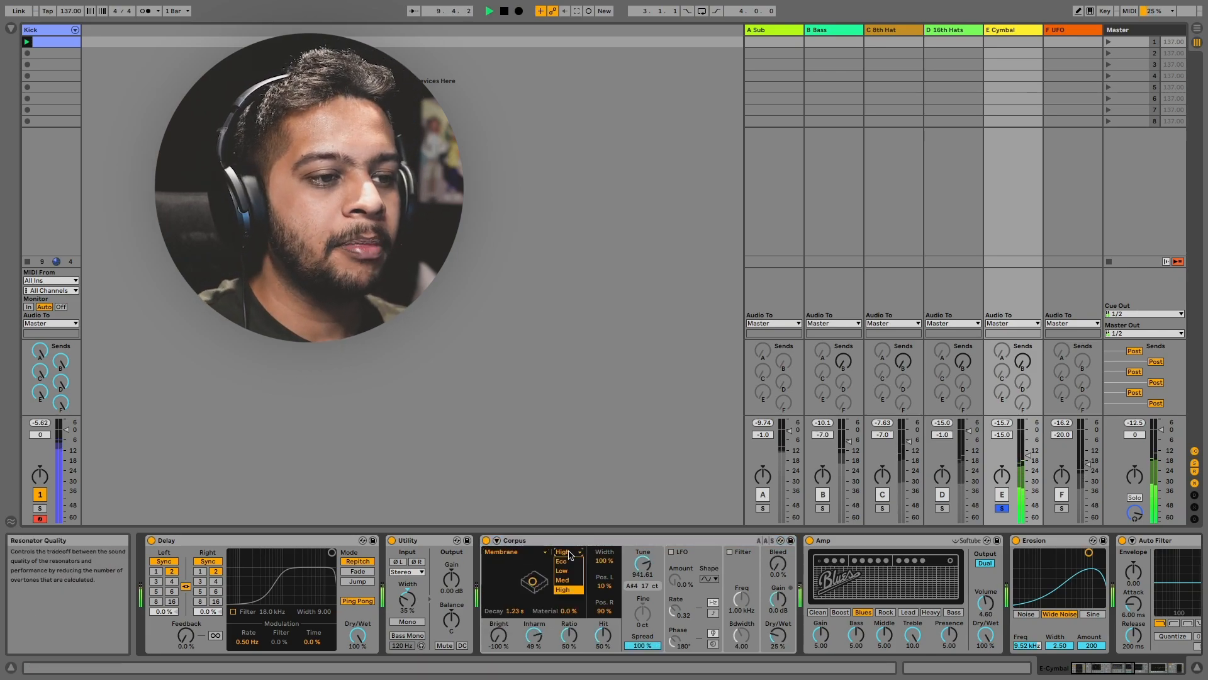
click(689, 541)
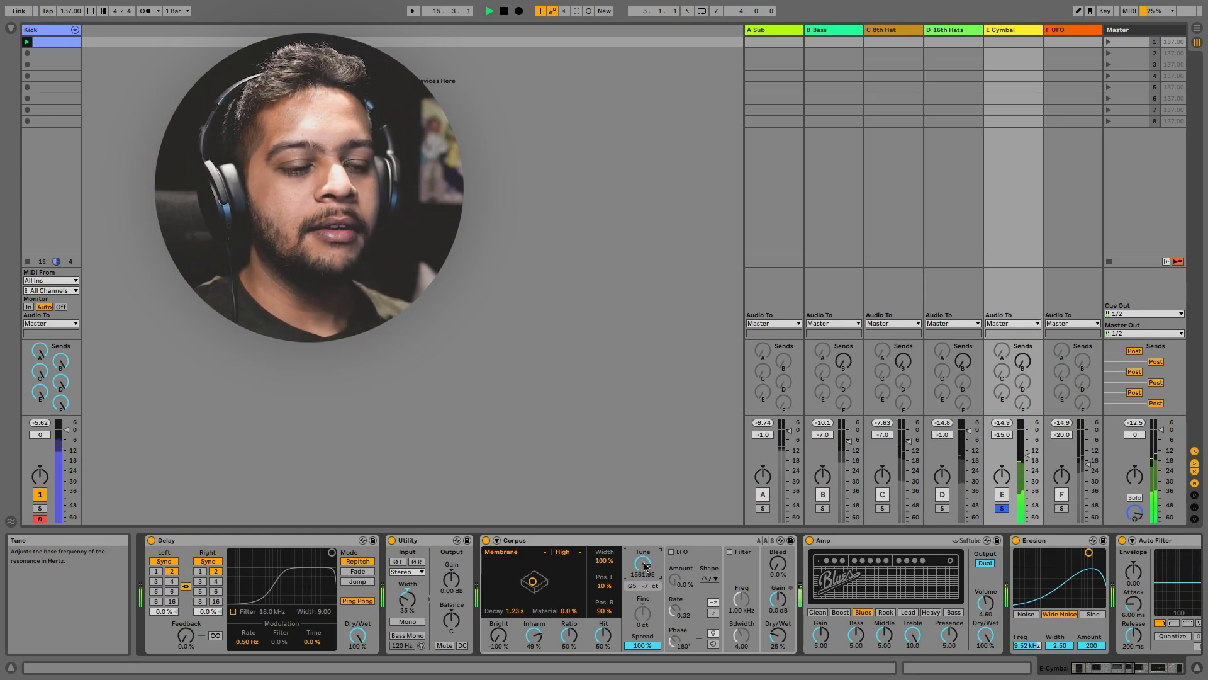
key(ctrl+z)
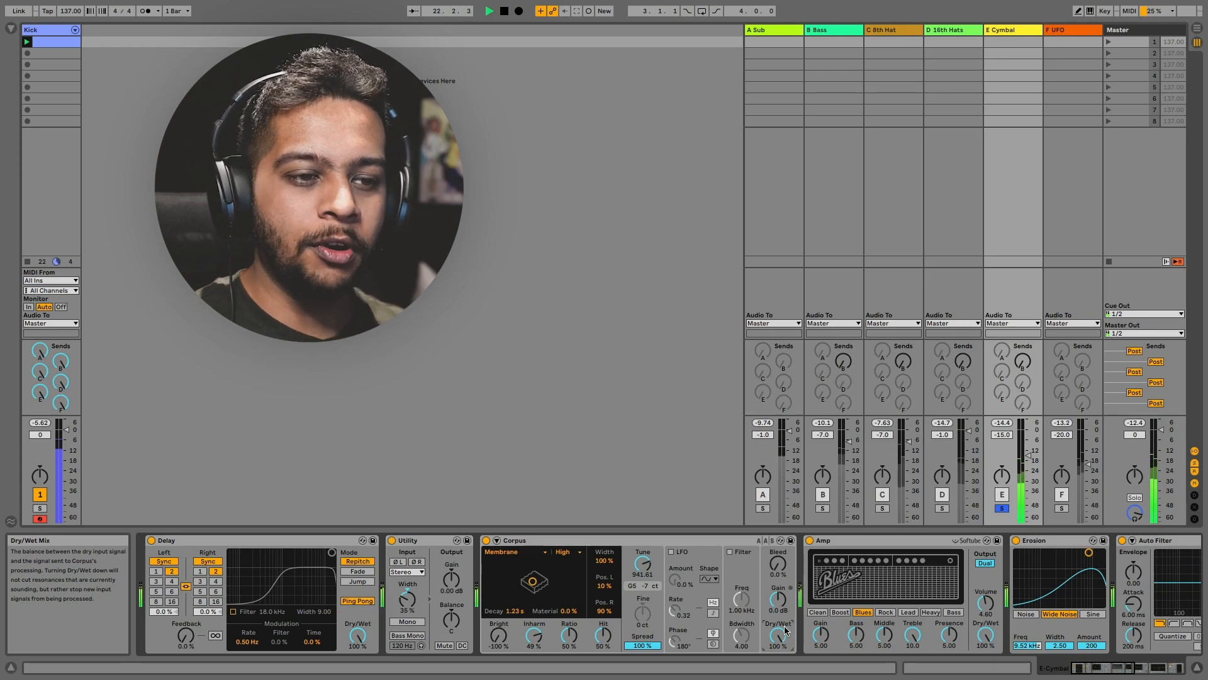
Step: Bypass and reactivate the Cymbal return's Amp, Erosion and Auto Filter one after another to hear each contribution
scroll(787, 643, right, 3)
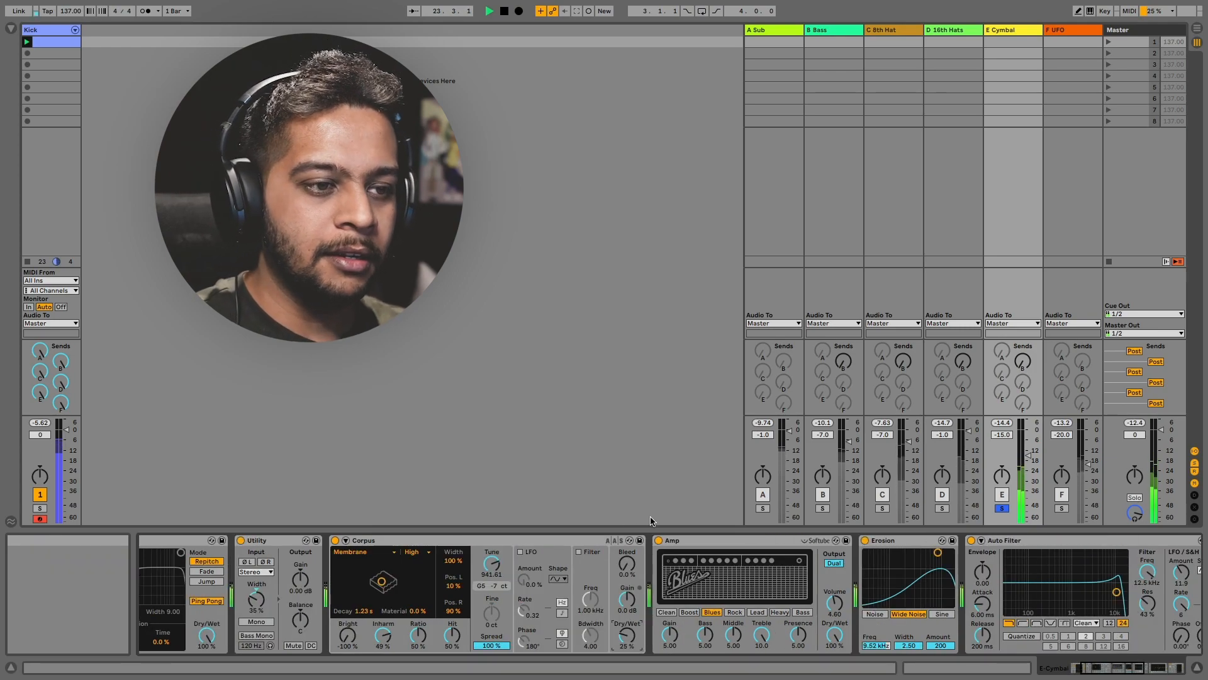
click(658, 540)
click(658, 541)
scroll(566, 553, right, 6)
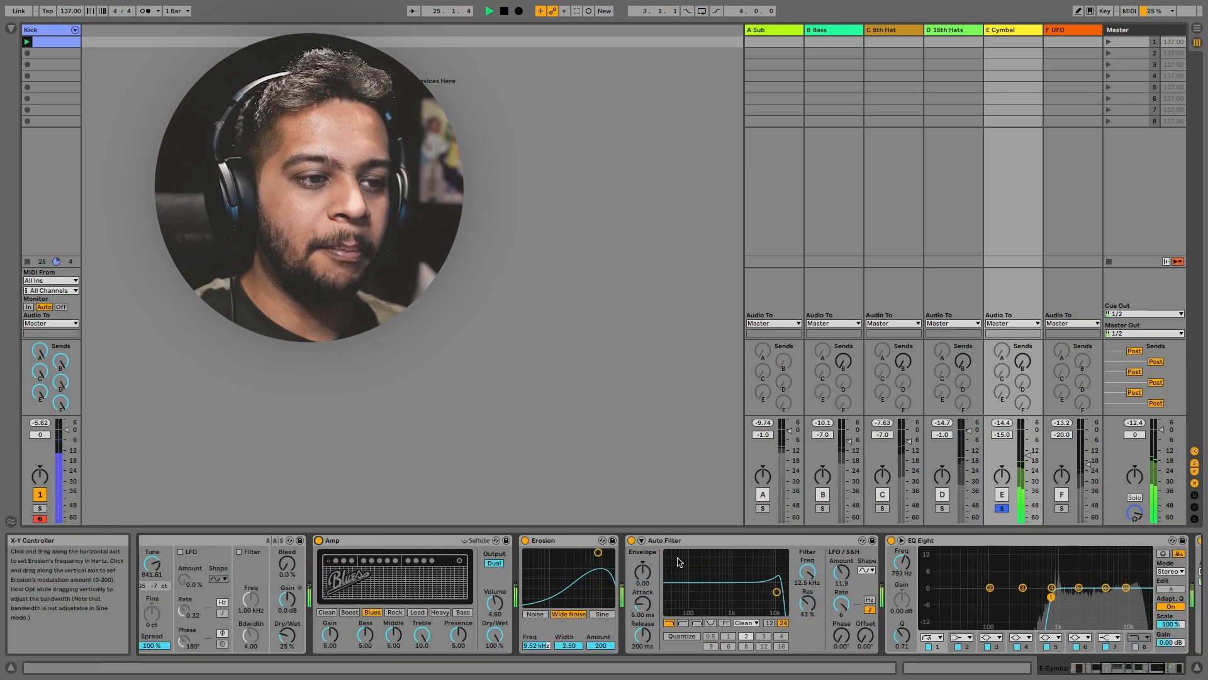
click(525, 541)
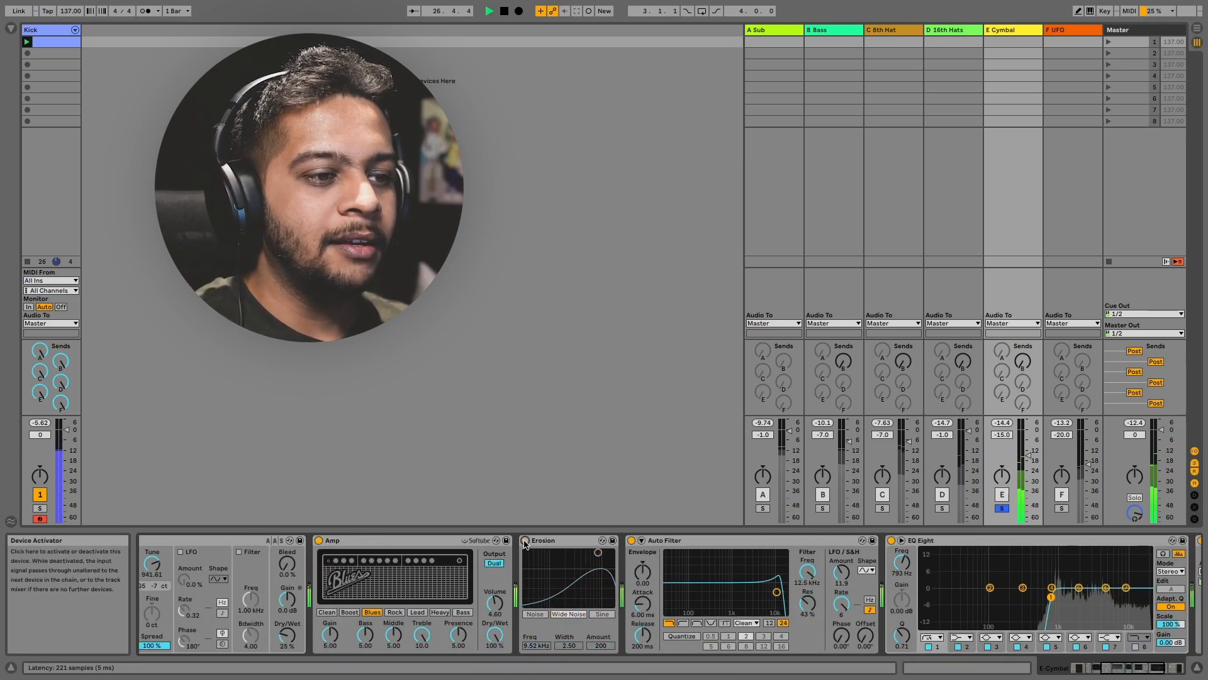
click(526, 541)
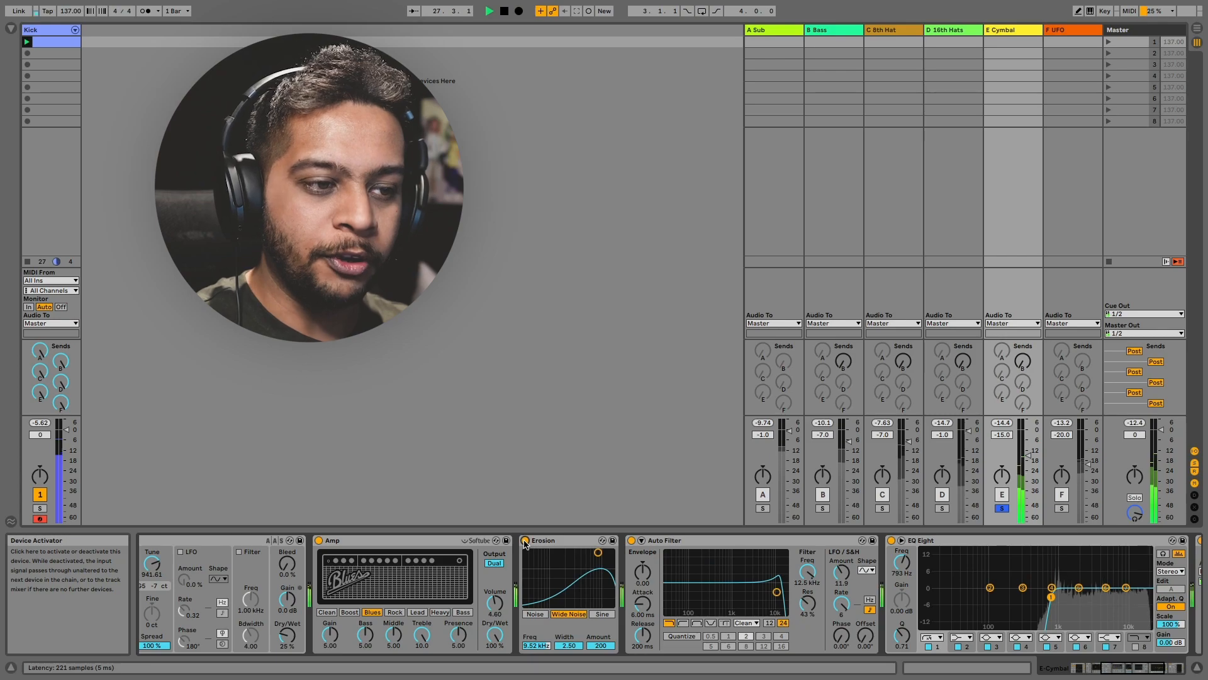
click(631, 540)
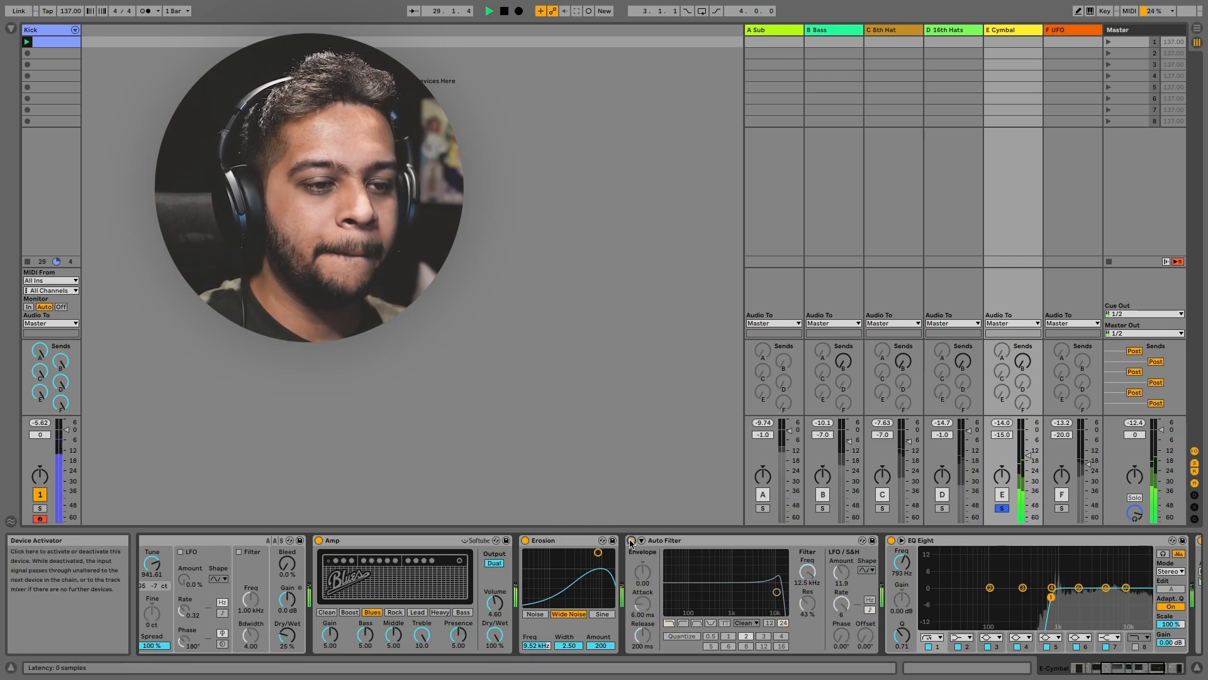
click(631, 541)
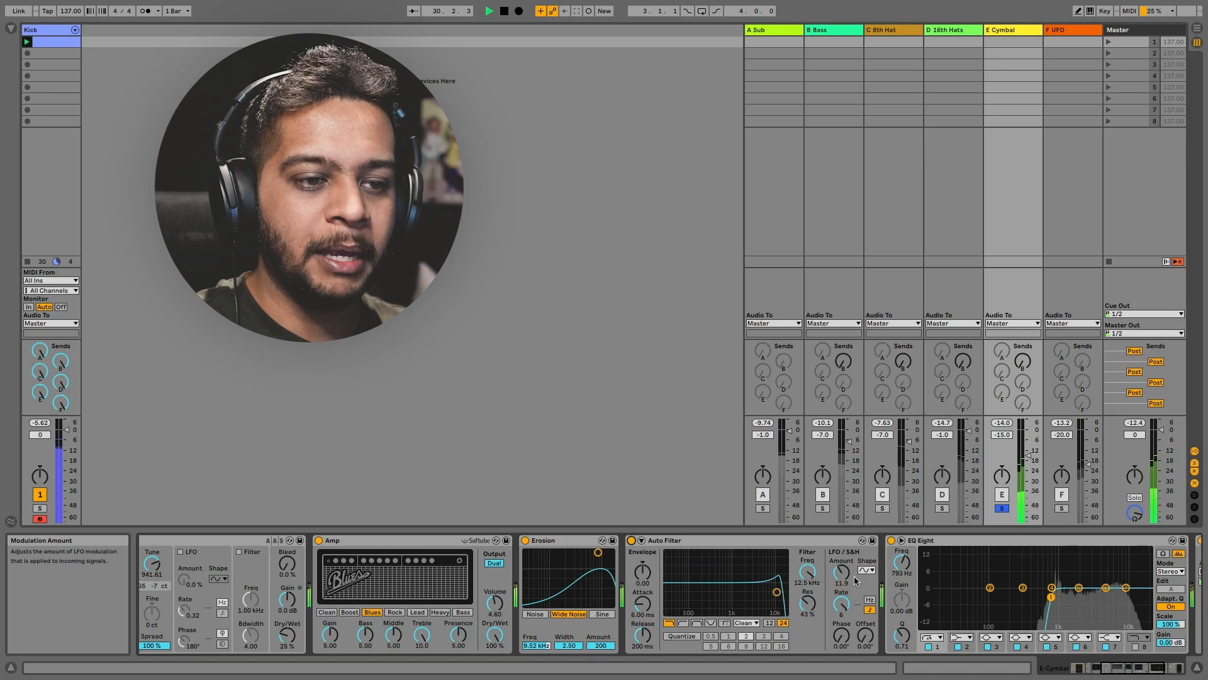
Step: Compare the Cymbal return with EQ Eight, its low-cut filter 1, and the Kick-sidechained Compressor each switched off and back on
scroll(847, 584, right, 5)
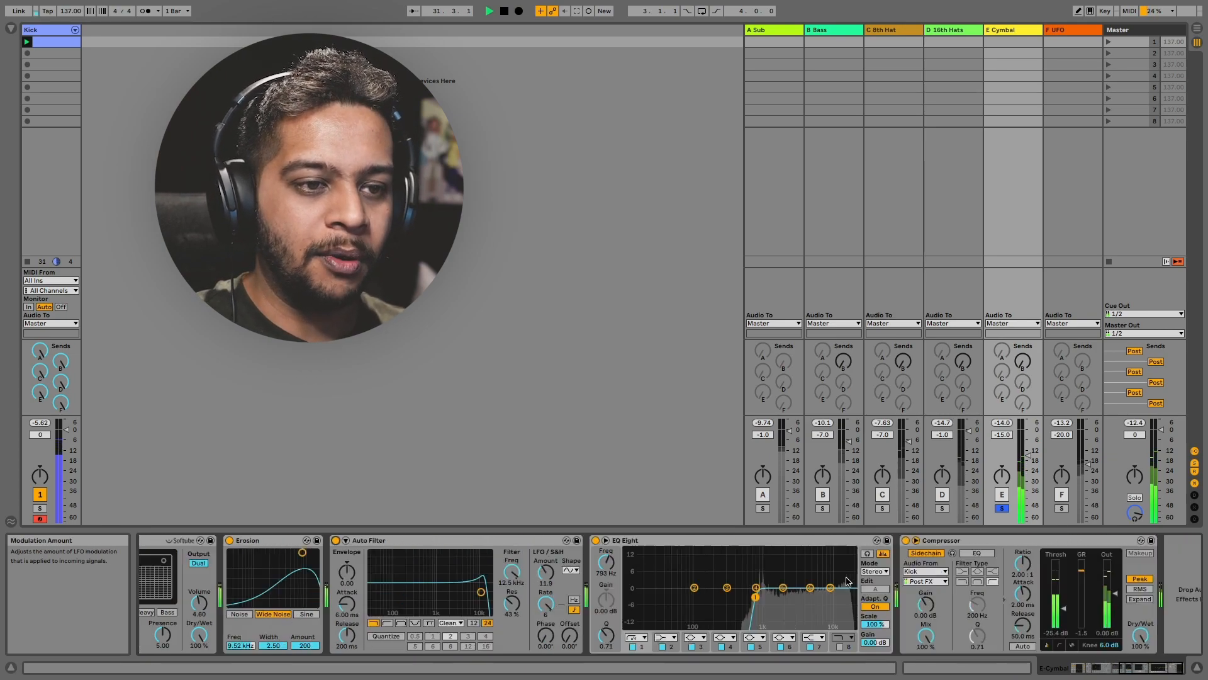
click(595, 541)
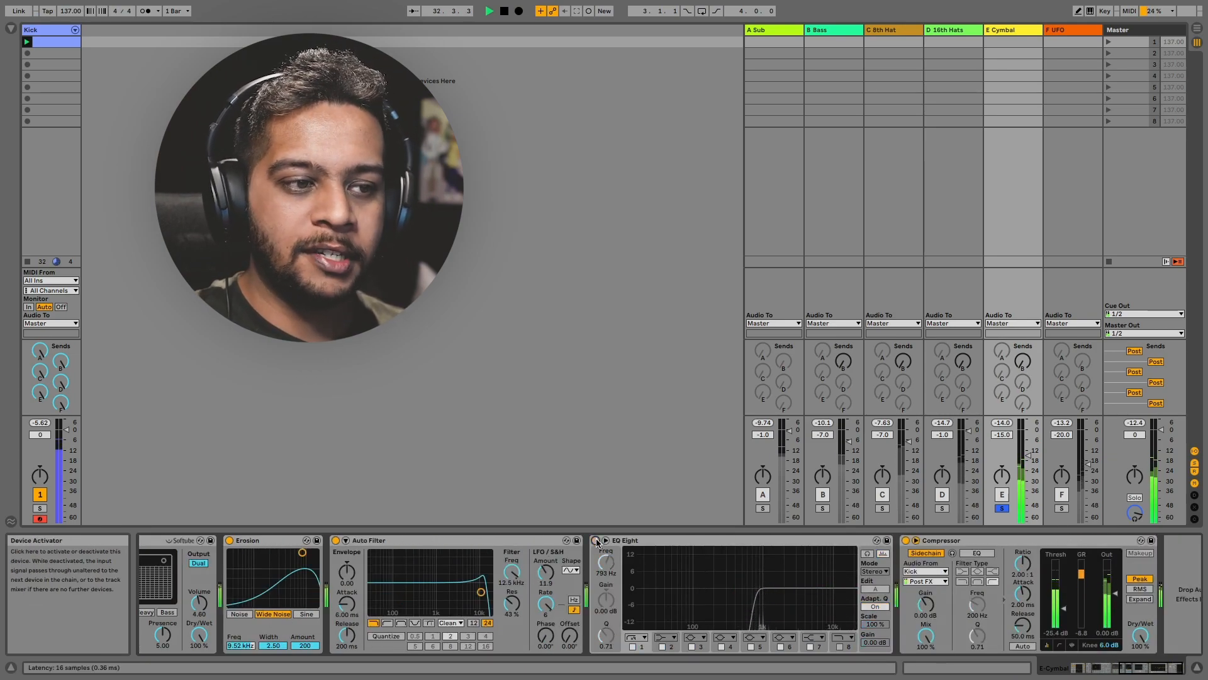
click(595, 541)
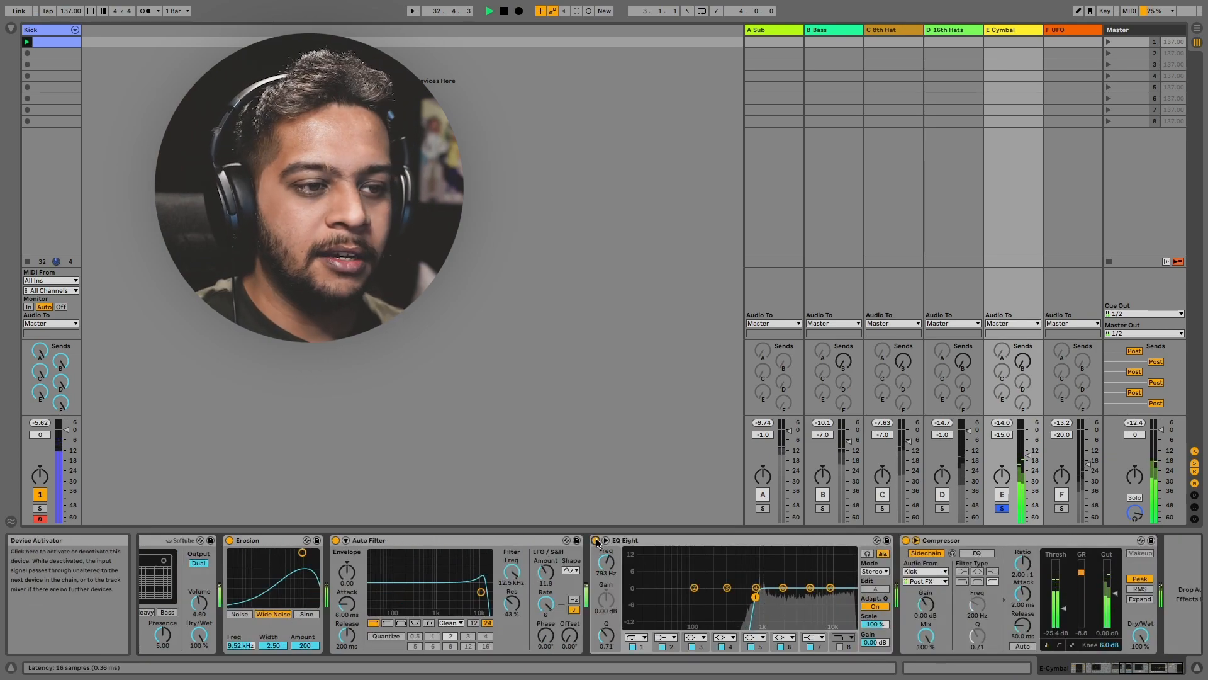
click(633, 648)
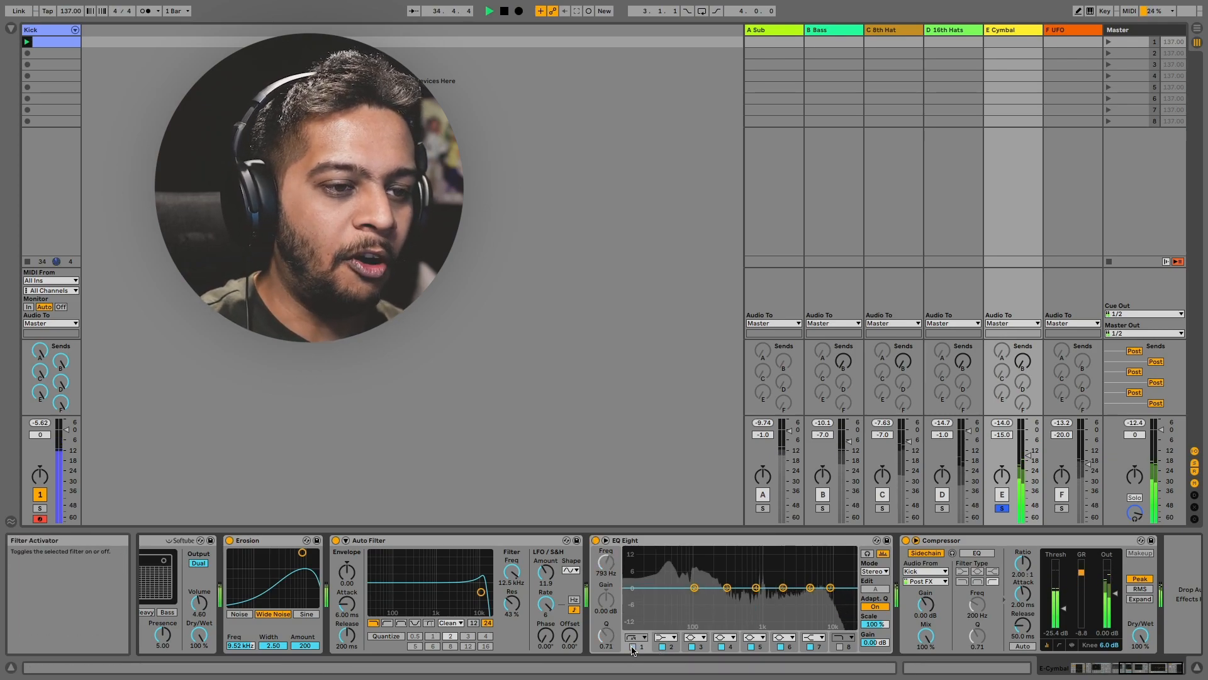
drag(649, 569, 730, 622)
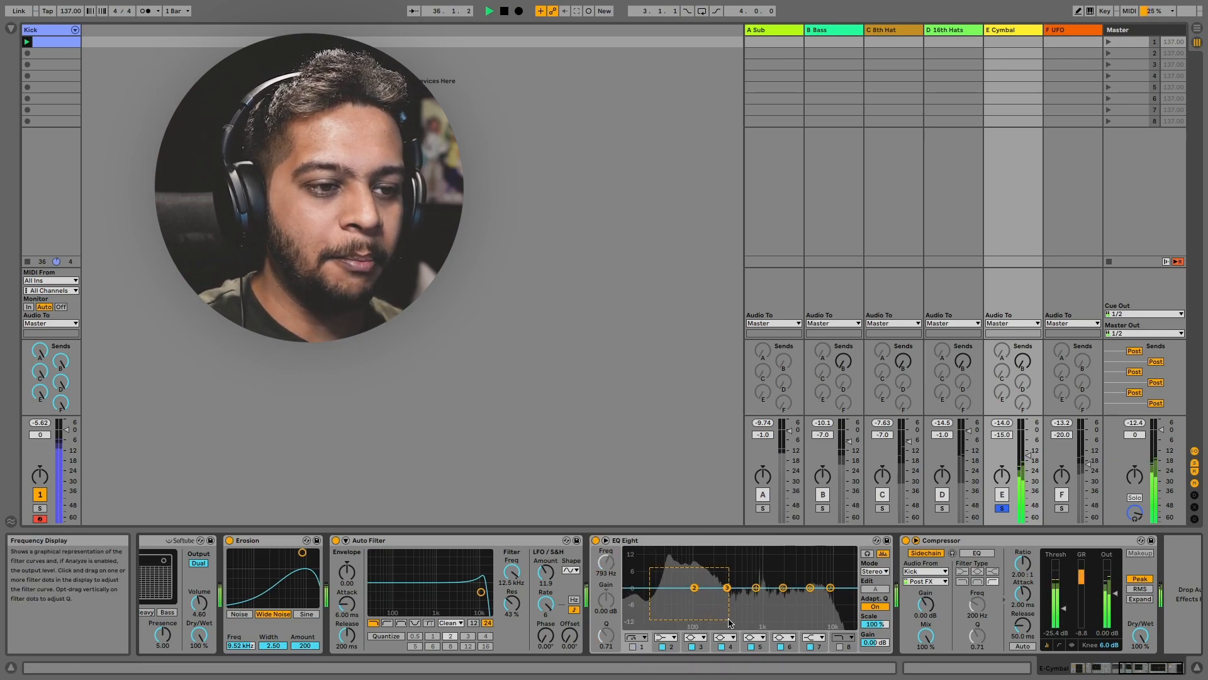
click(633, 648)
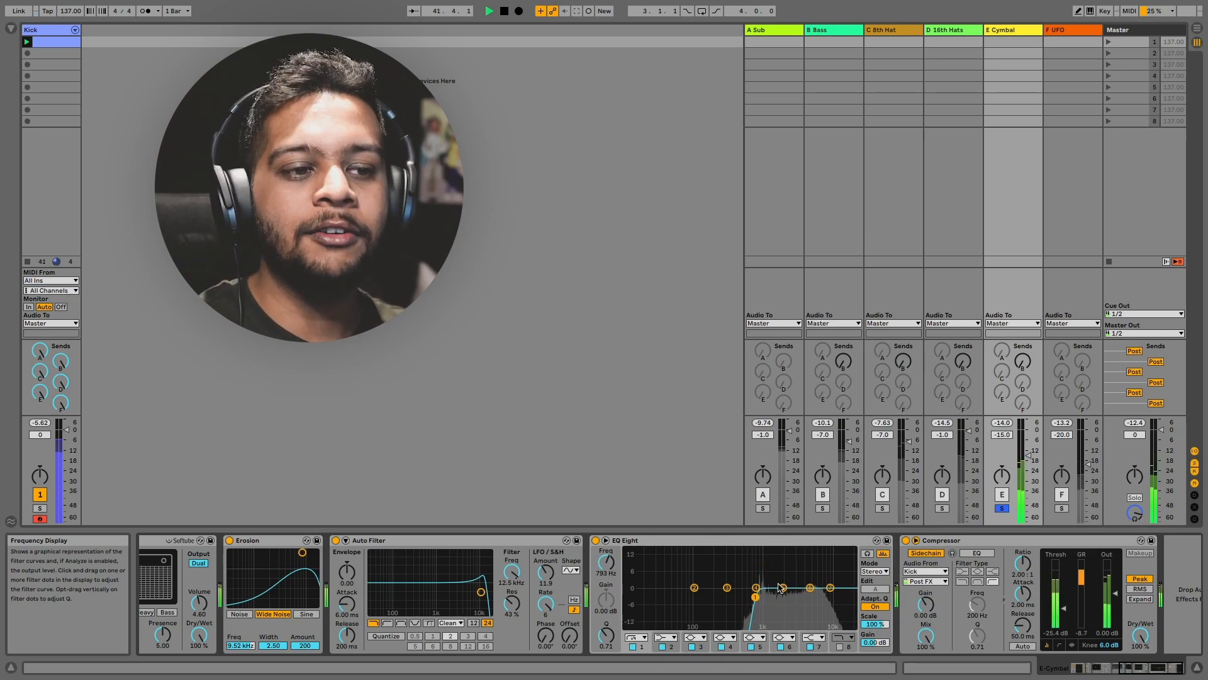
click(905, 540)
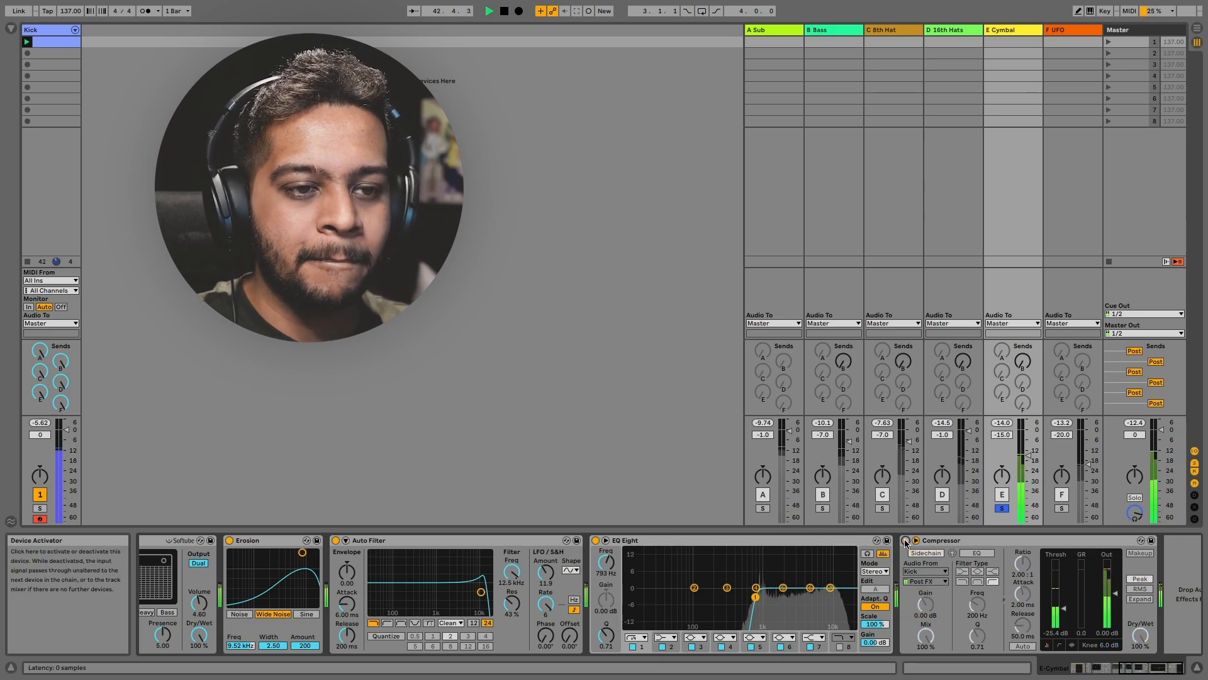
click(905, 540)
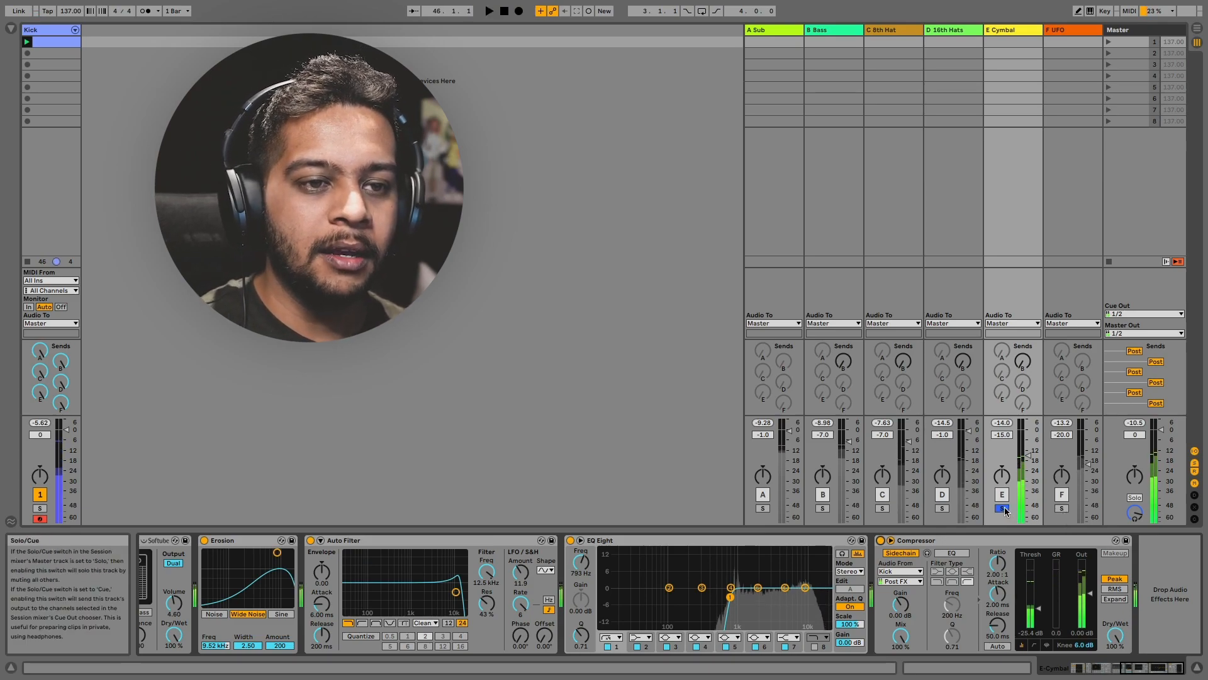
Step: Solo the UFO return and show its device chain
click(1062, 508)
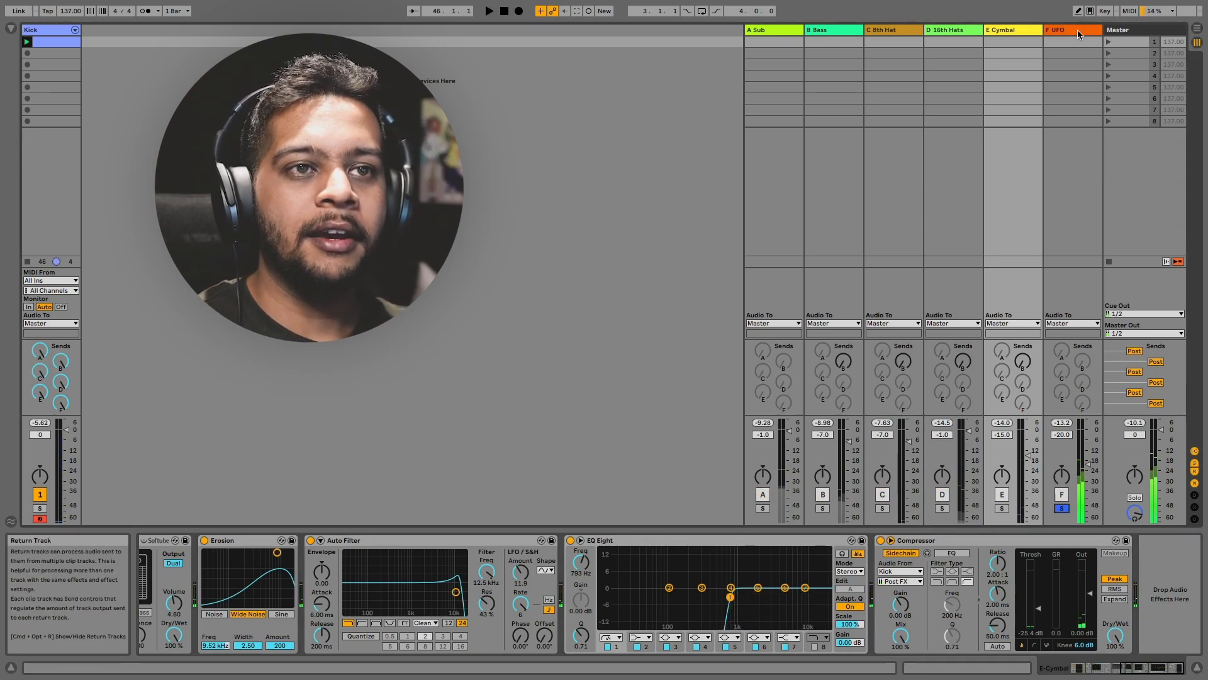
click(1077, 29)
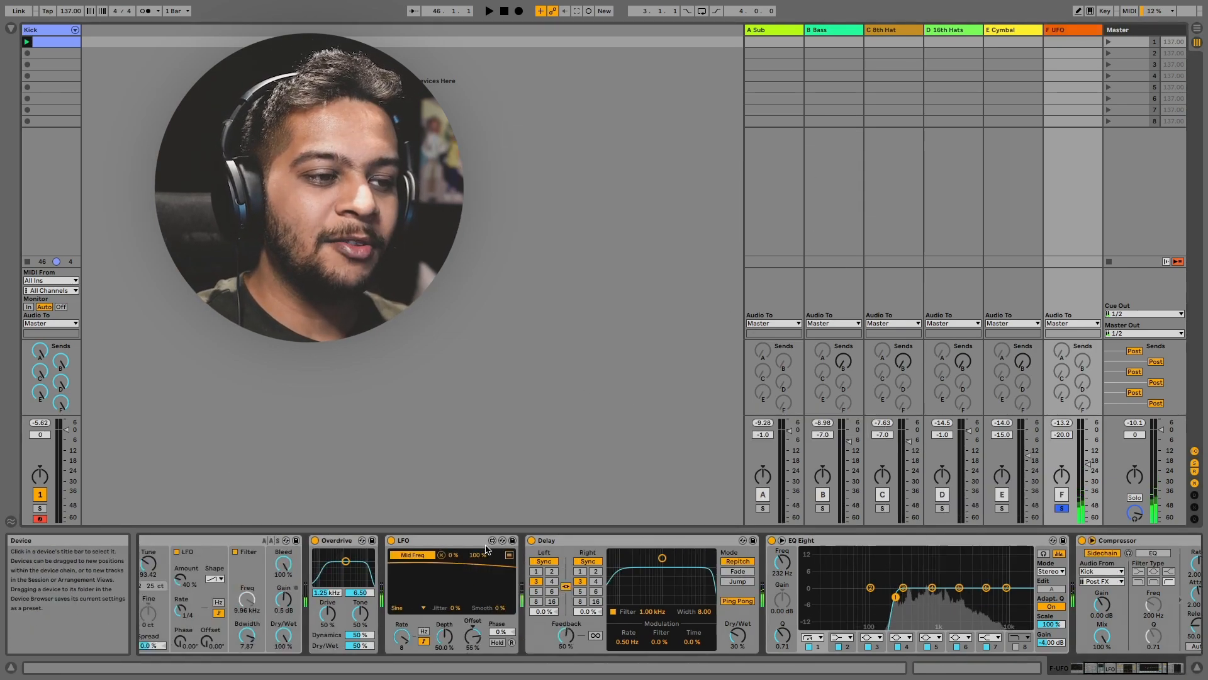
Step: Switch off the UFO return's Overdrive, LFO, Delay, EQ Eight and Compressor together, and play it through Drum Rezo Gate only
scroll(560, 554, left, 5)
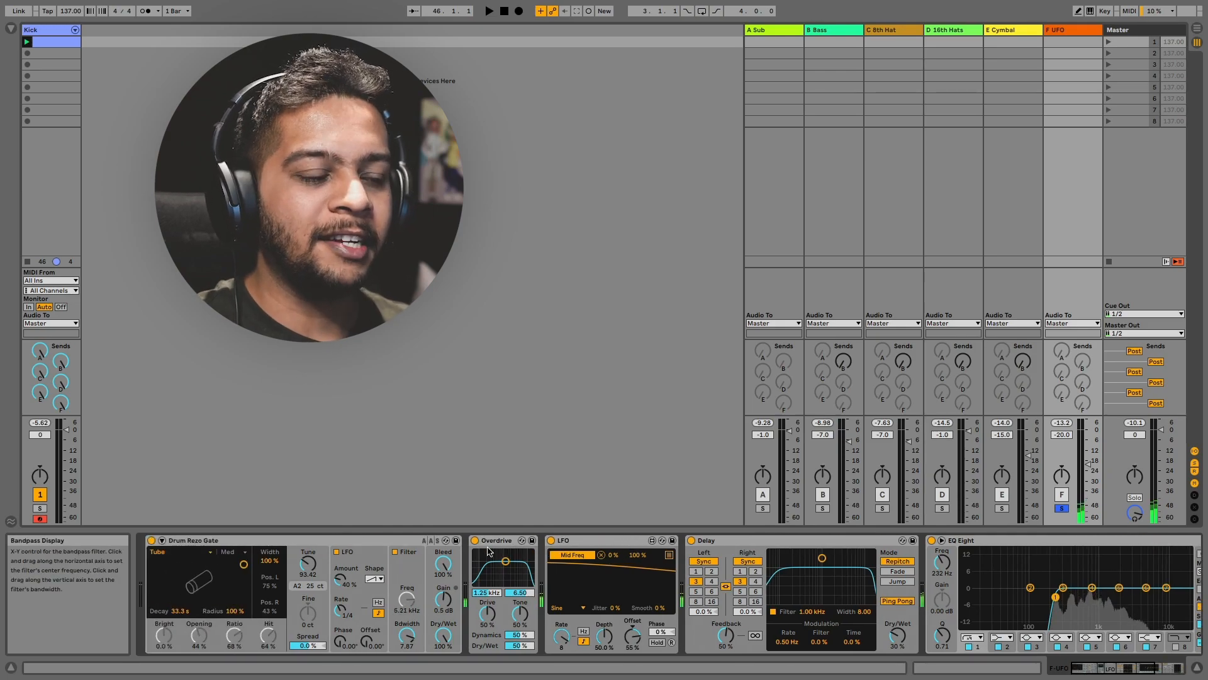
click(340, 541)
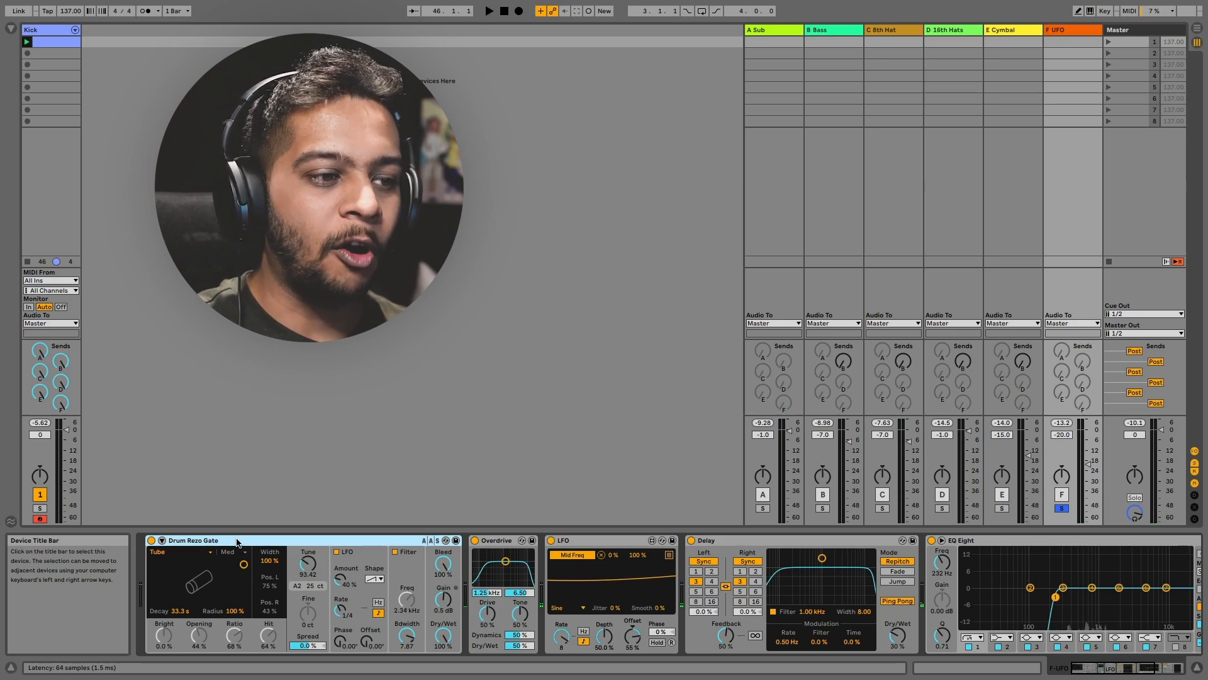
click(495, 541)
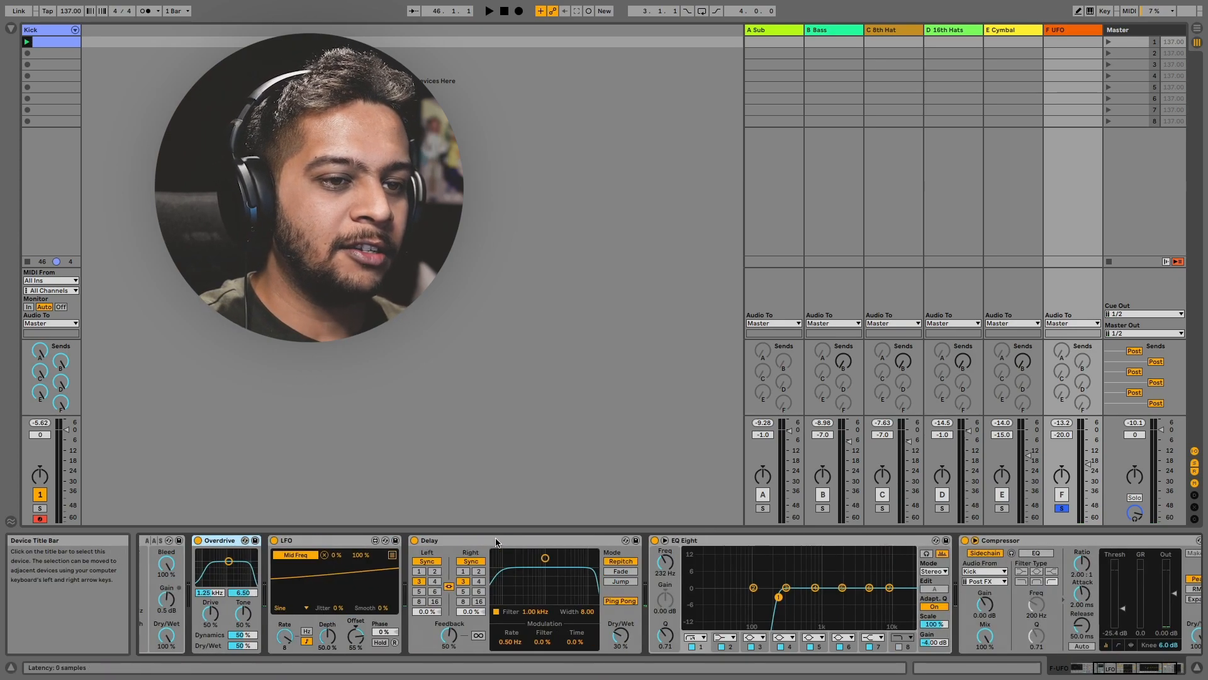
scroll(495, 542, right, 3)
shift+click(946, 542)
scroll(502, 570, left, 10)
key(0)
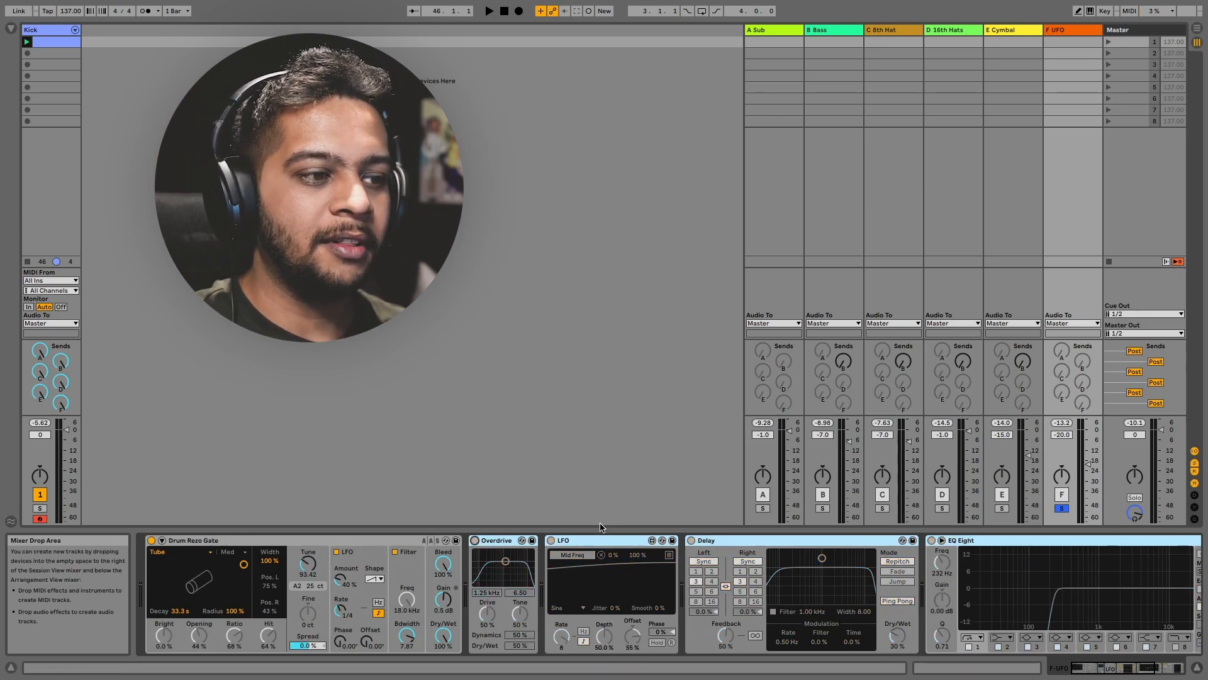
key(space)
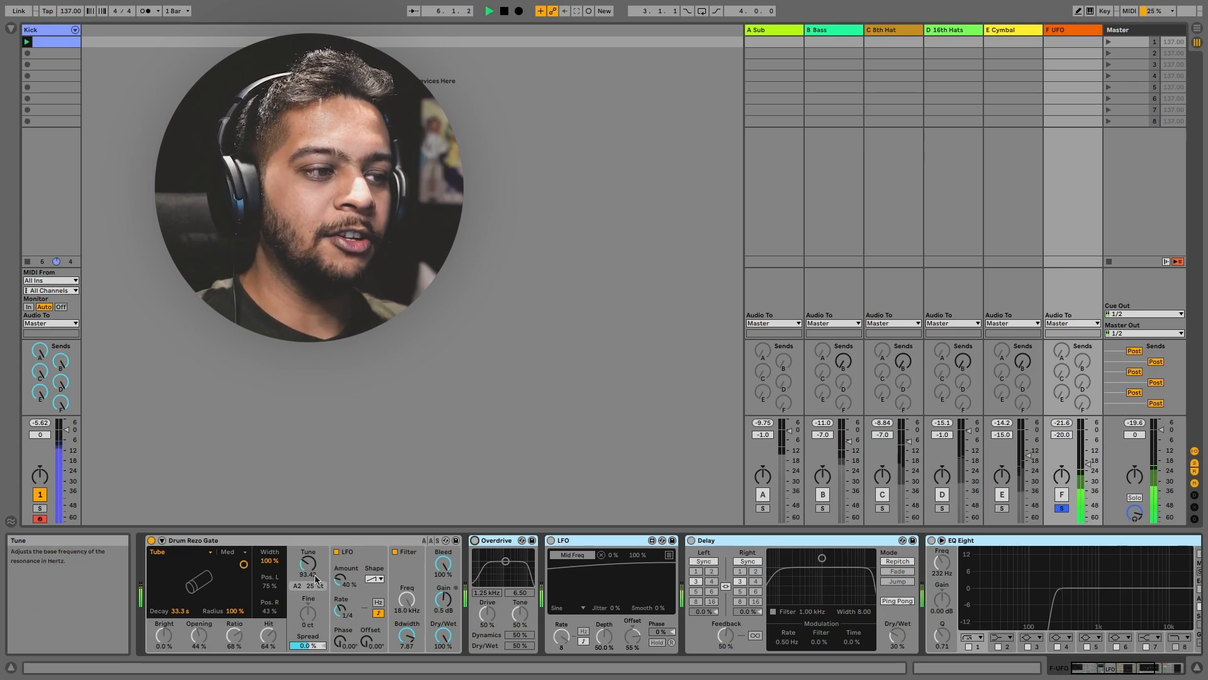
Step: Try a square LFO shape in Drum Rezo Gate, comparing it twice with the sawtooth shape during playback
click(379, 579)
click(380, 598)
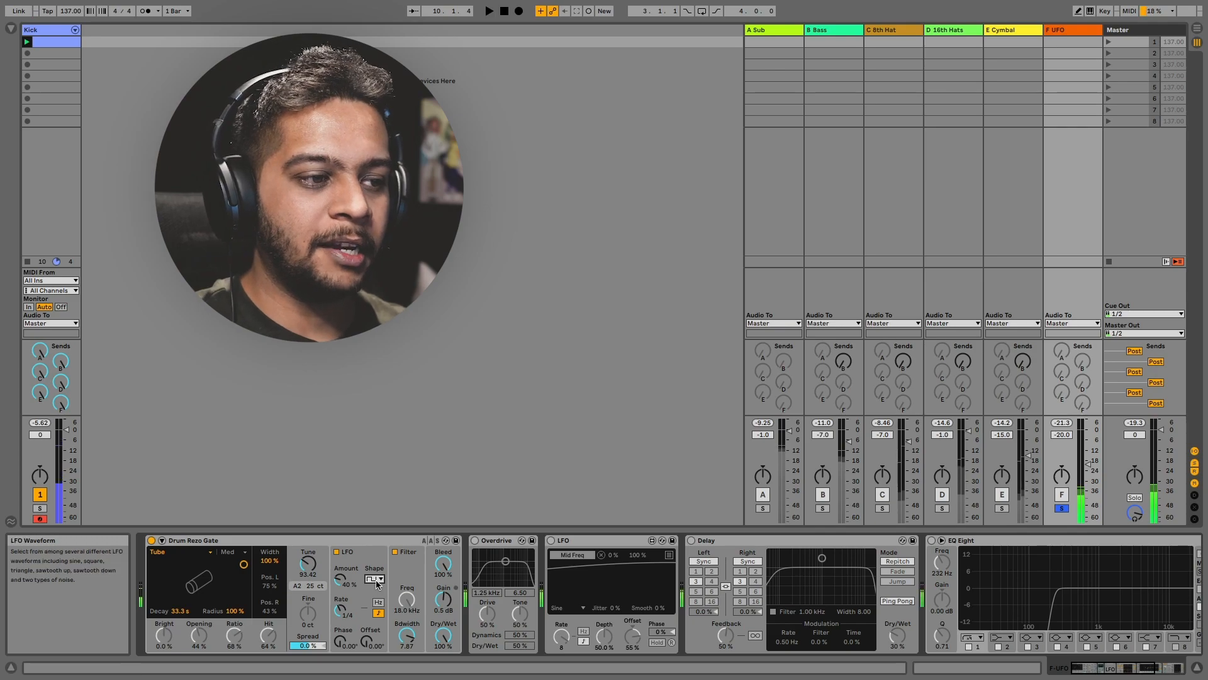
click(378, 579)
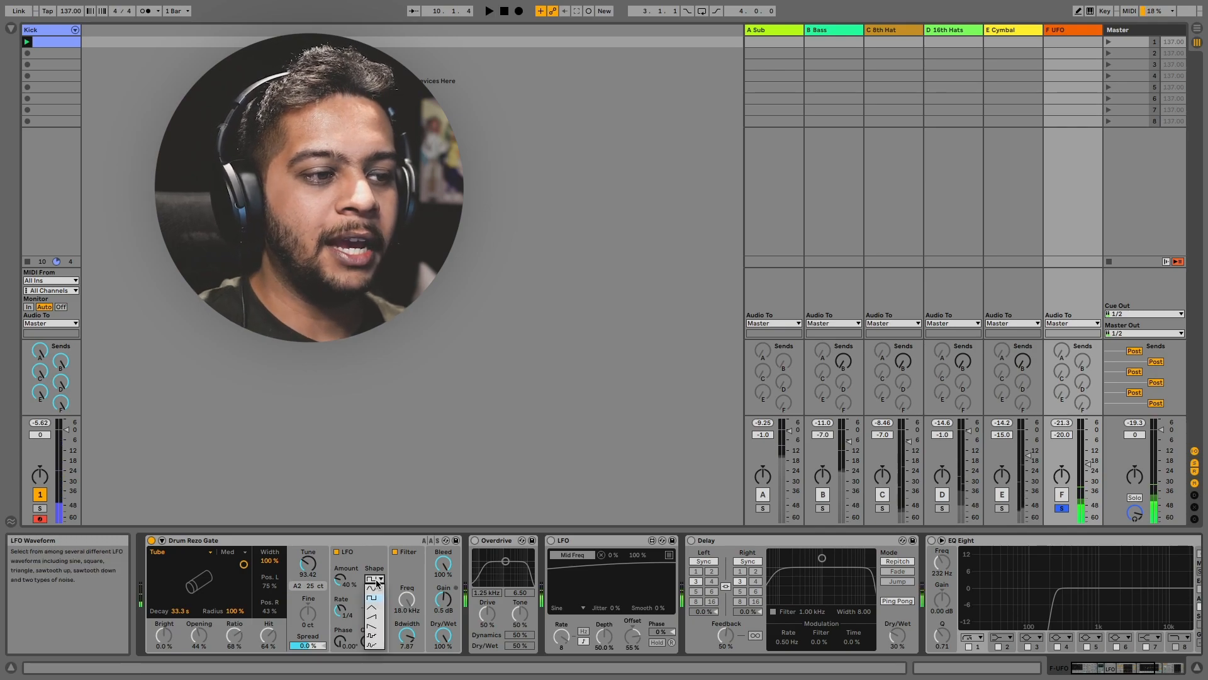
click(375, 619)
key(space)
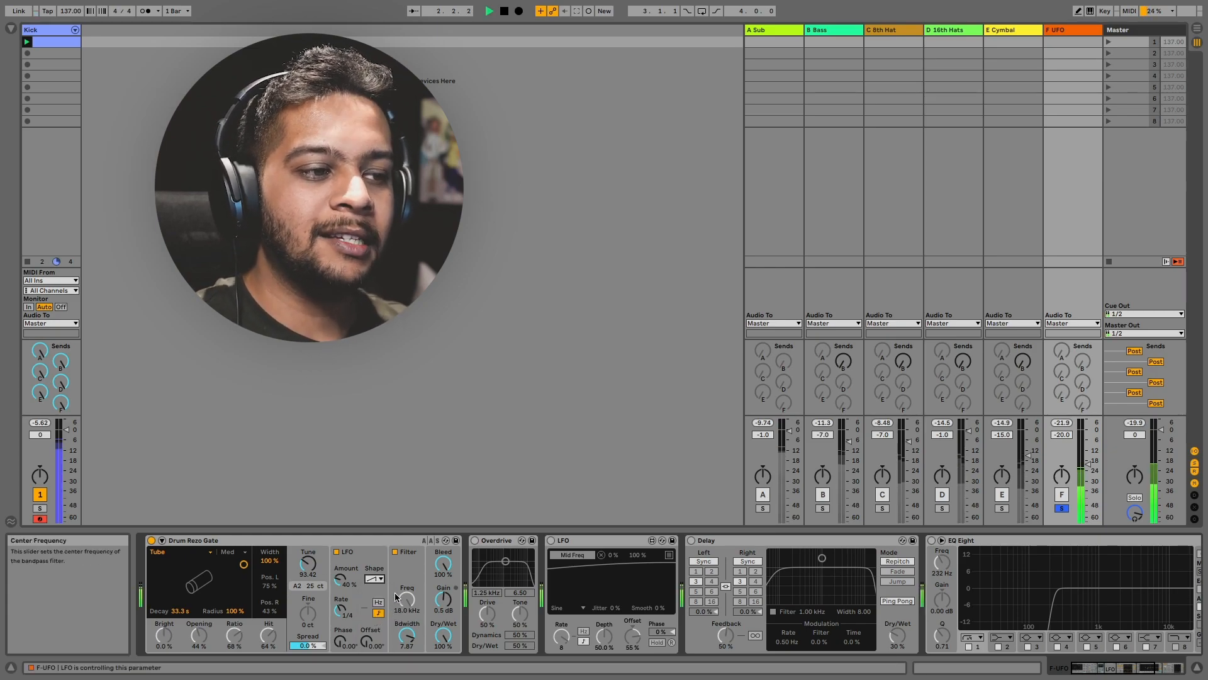
click(377, 578)
click(376, 601)
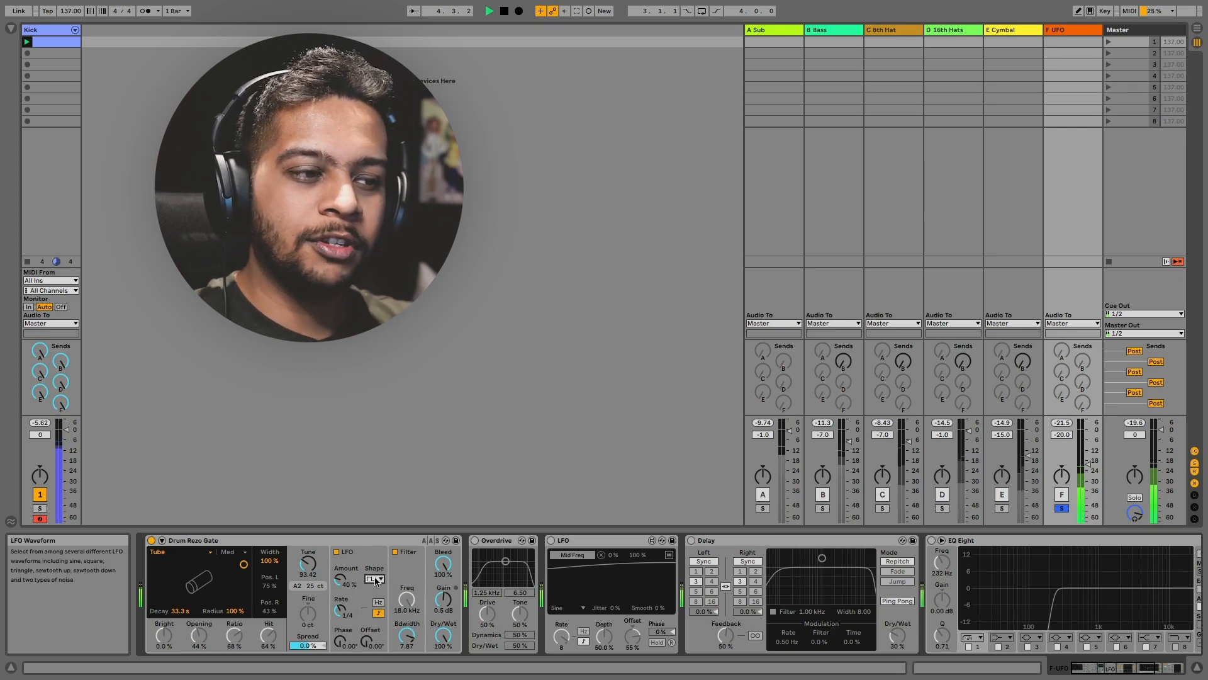
click(375, 579)
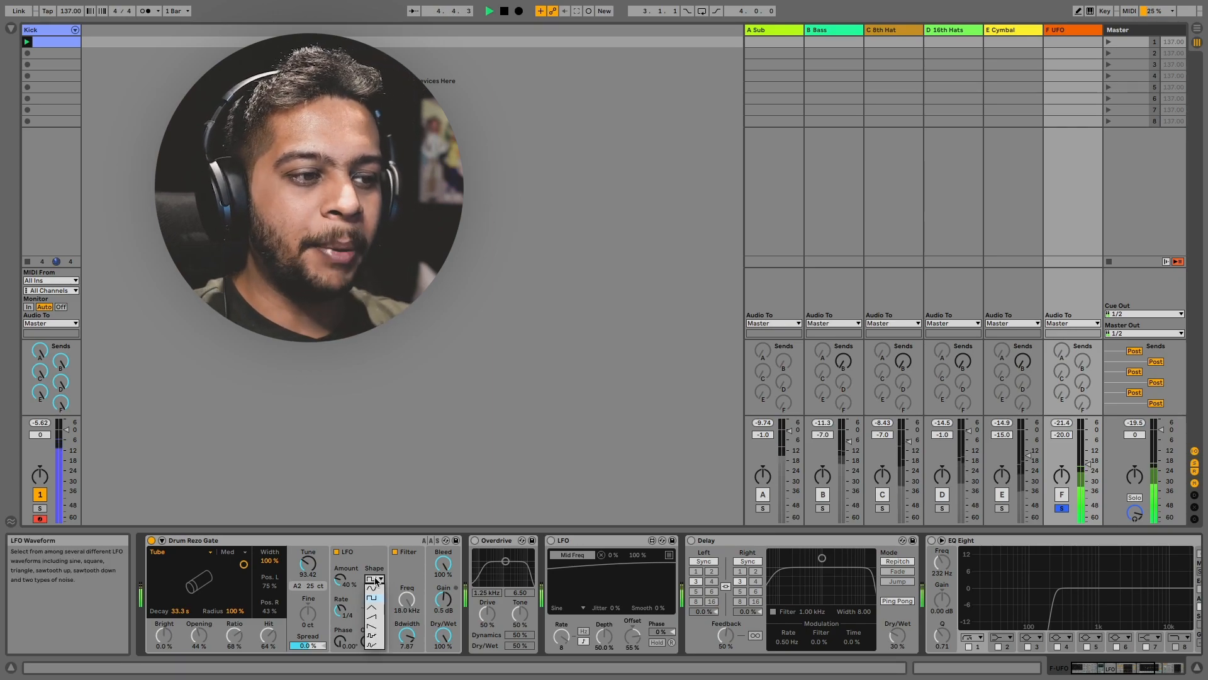
click(375, 620)
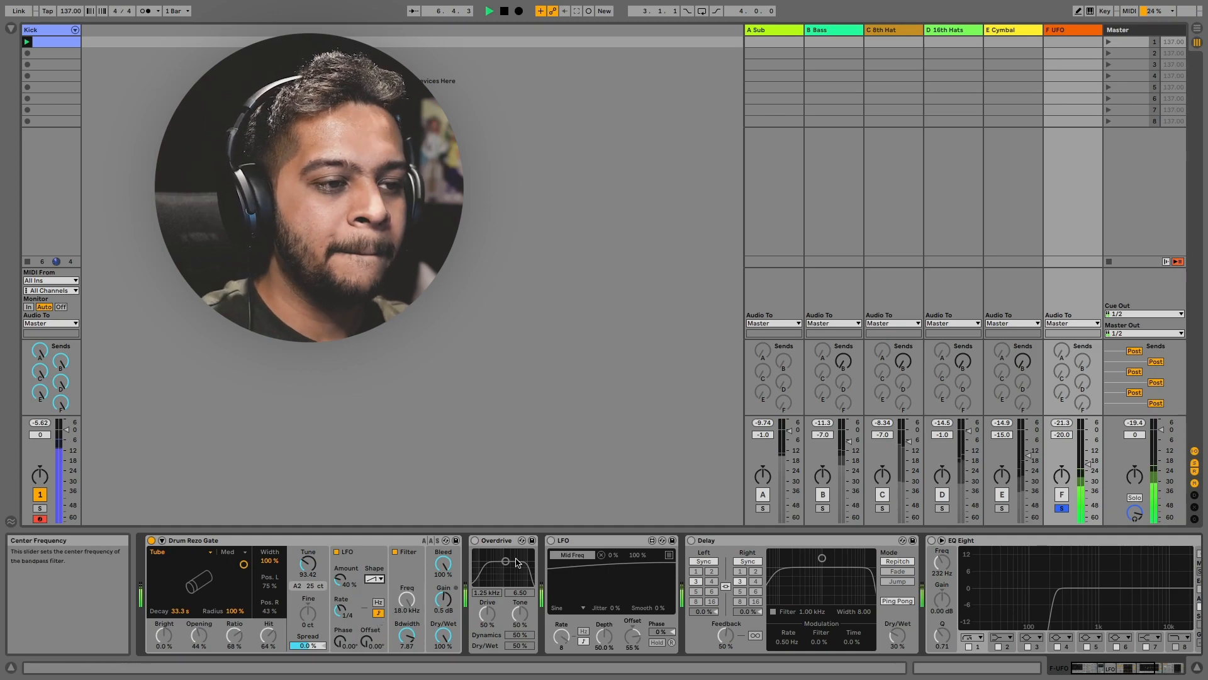
Step: Reactivate Overdrive and the LFO on the UFO return, and try adjusting Drum Rezo Gate's modulated filter frequency
click(475, 541)
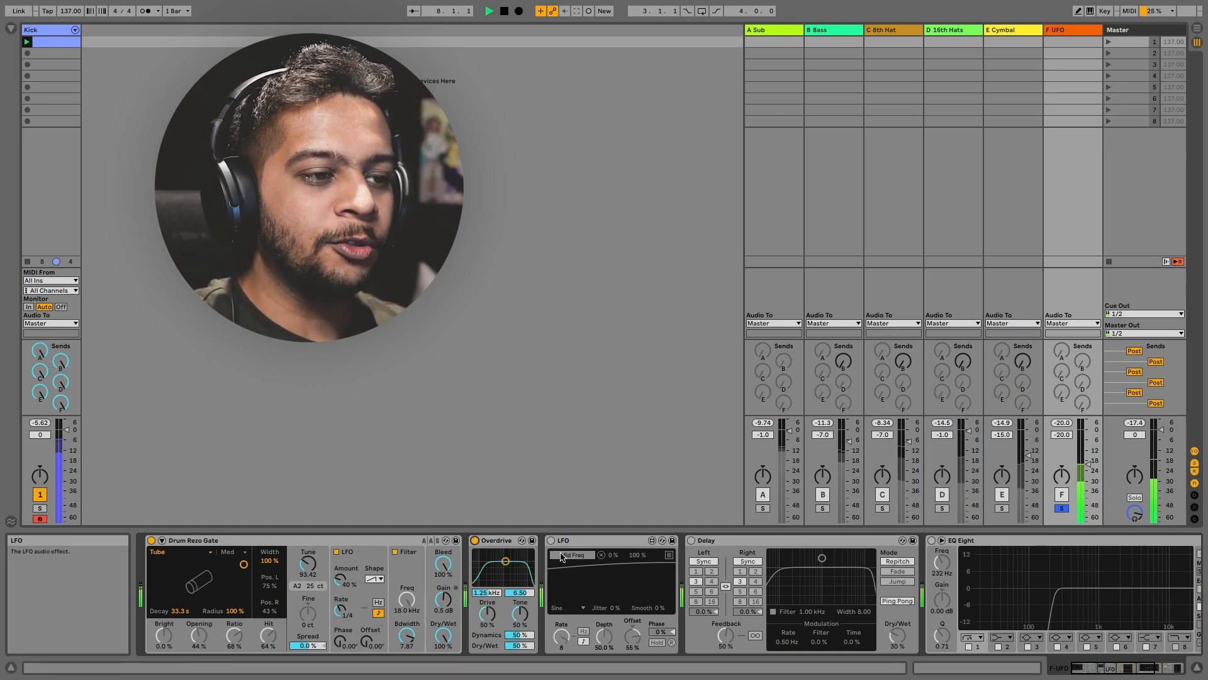
click(551, 541)
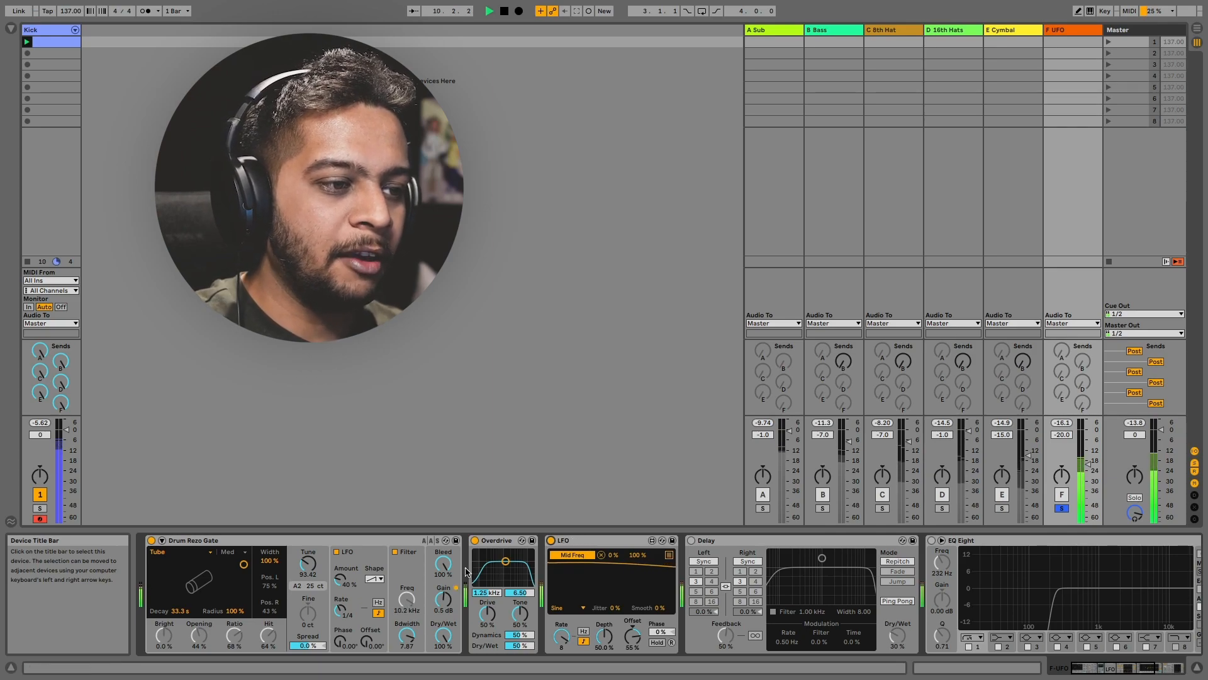
drag(407, 600, 415, 620)
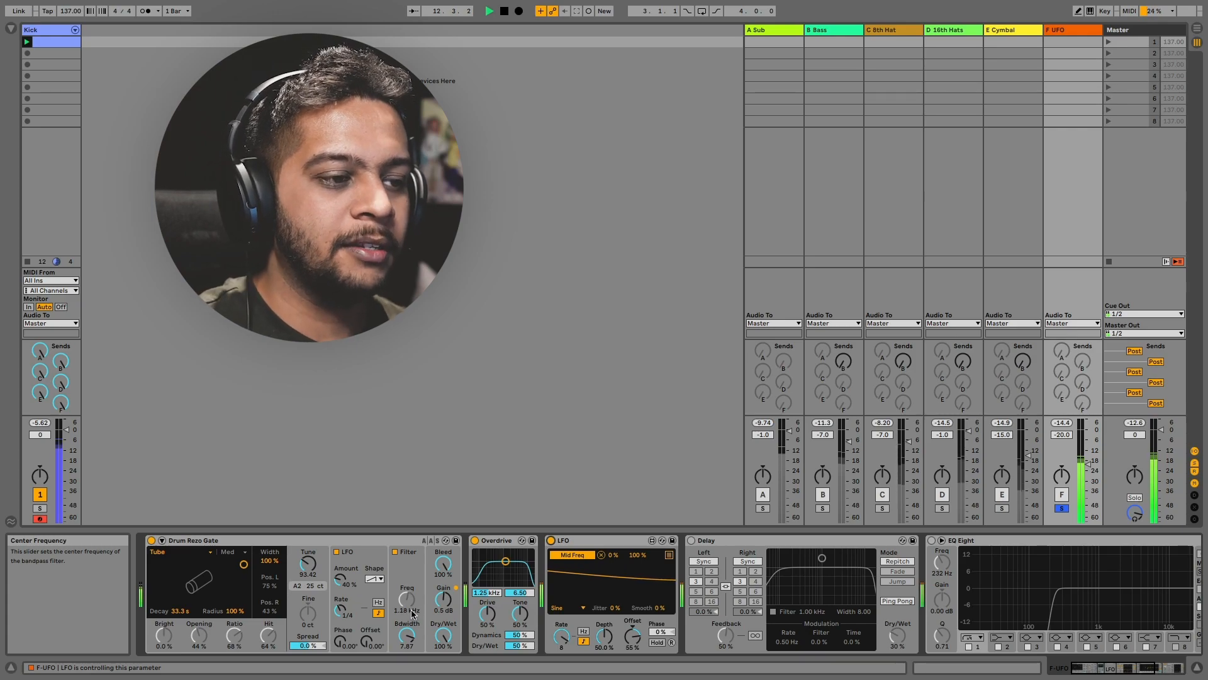
Step: Reactivate Delay and EQ Eight on the UFO return while listening to each one's contribution
scroll(413, 611, right, 2)
scroll(413, 609, right, 5)
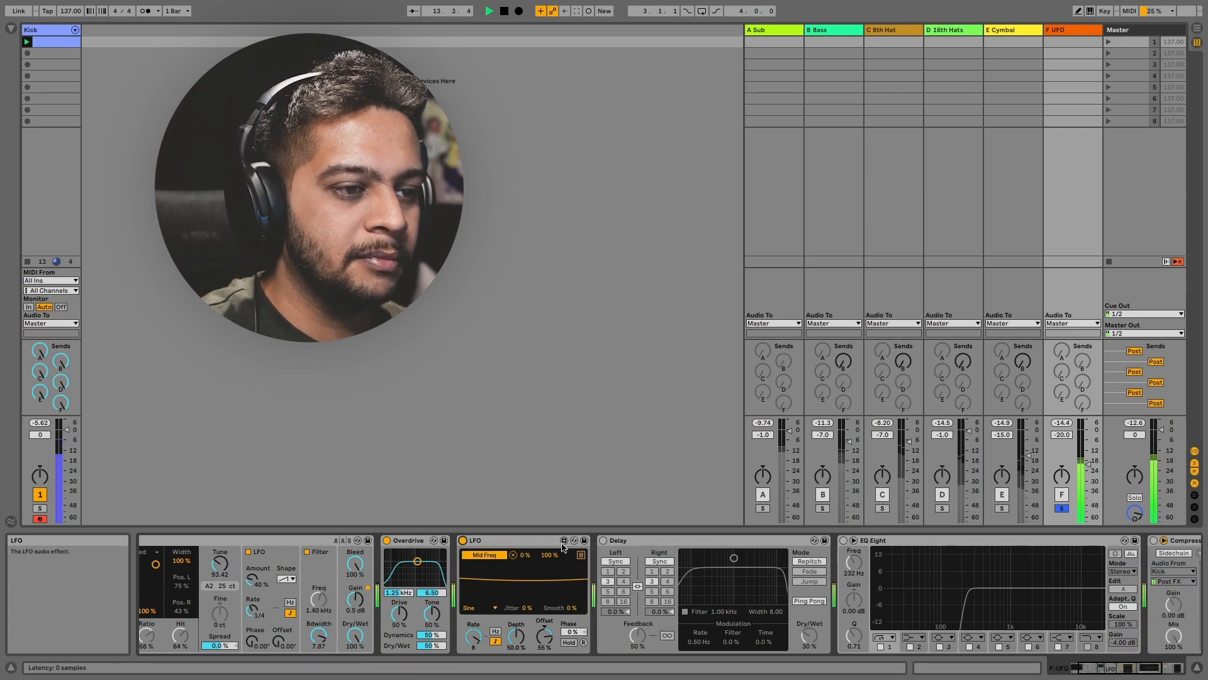
scroll(609, 553, right, 12)
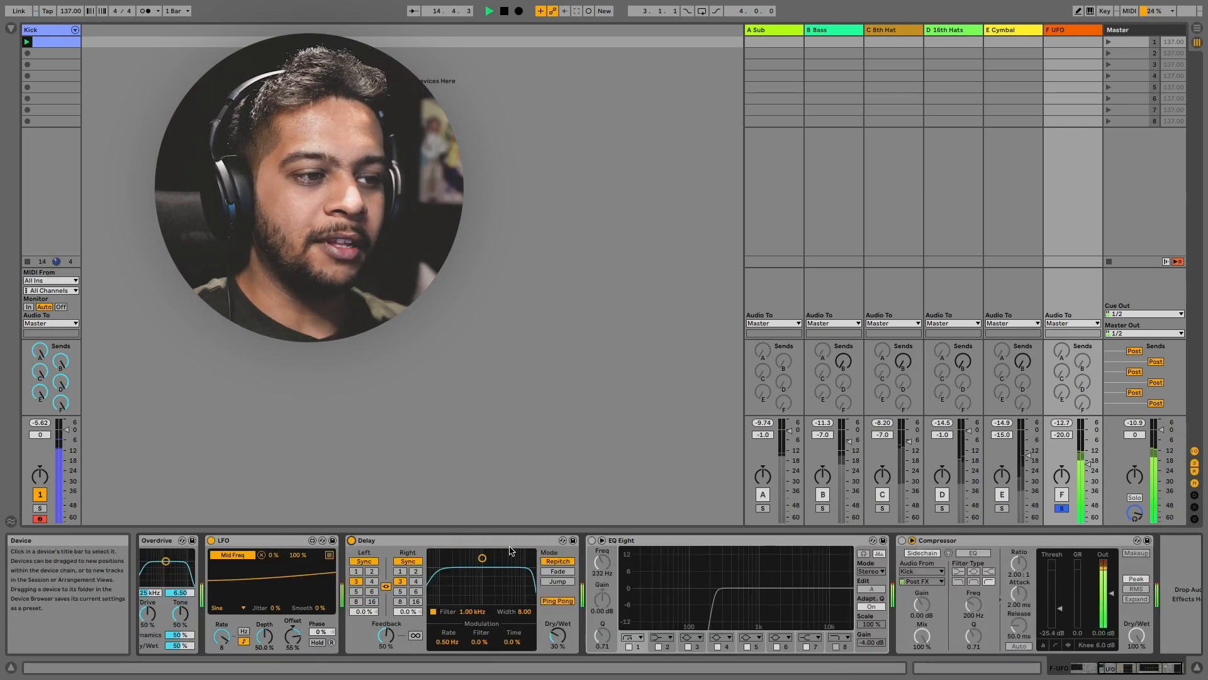
click(591, 541)
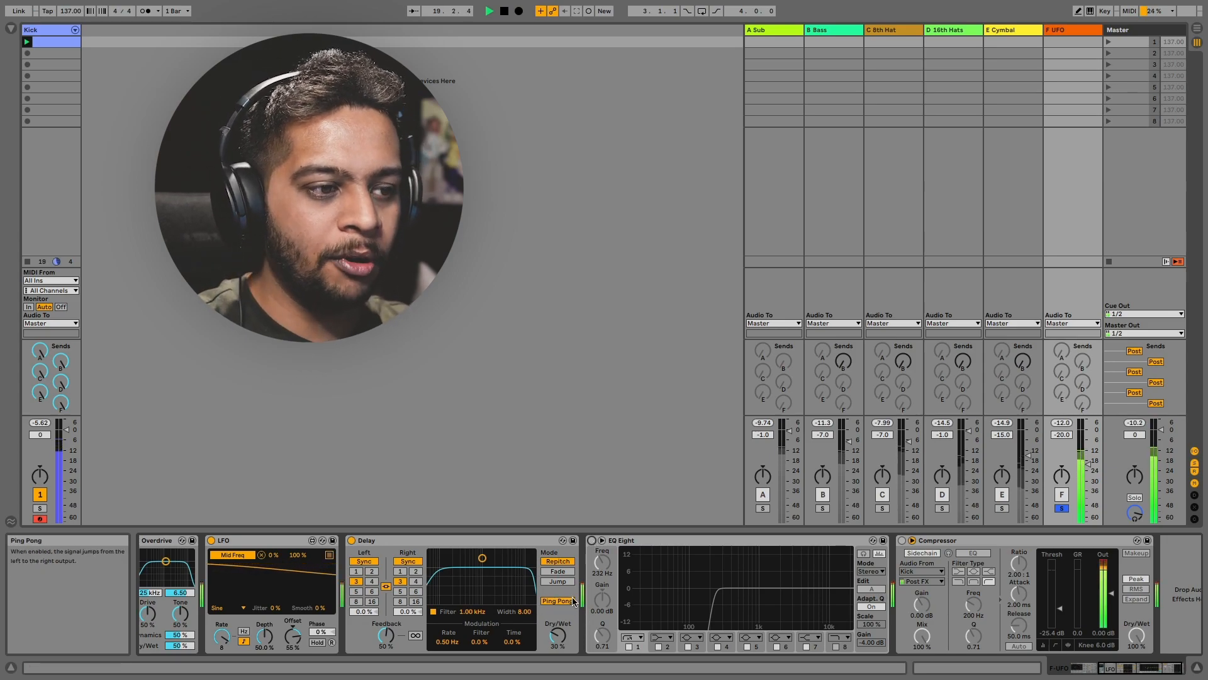
click(591, 540)
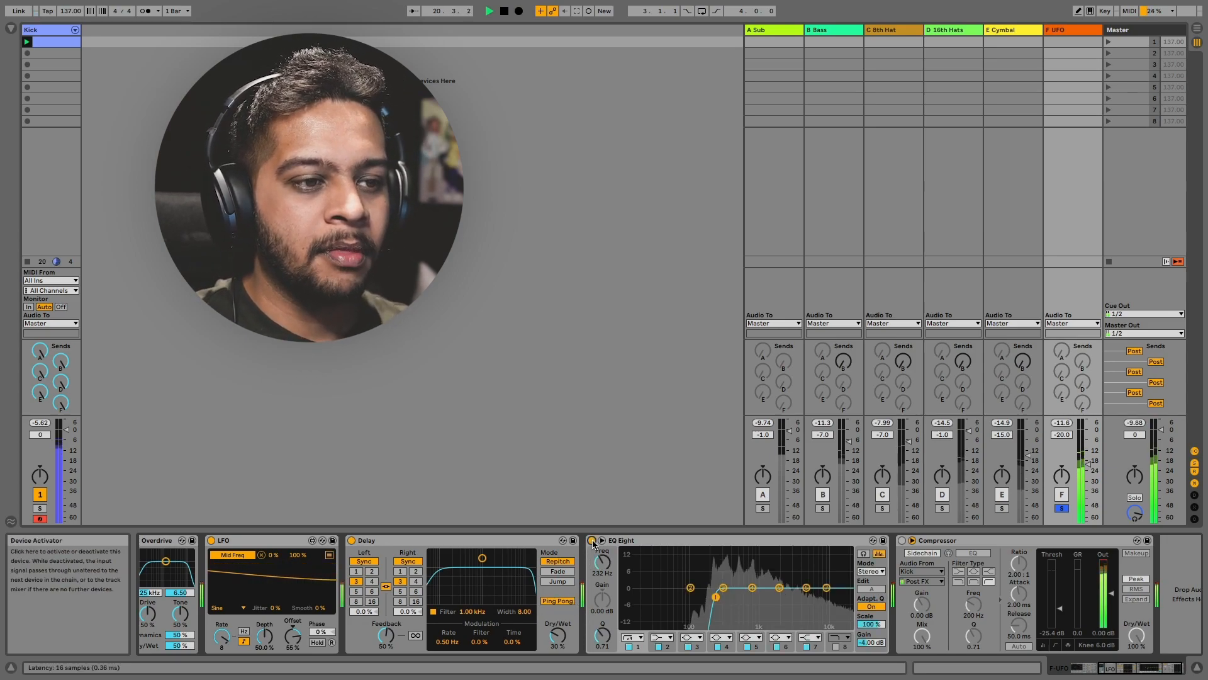
Step: Enable EQ Eight's filter 8 as a high cut at 6.73 kHz, and reactivate the UFO return's Compressor
scroll(737, 551, right, 1)
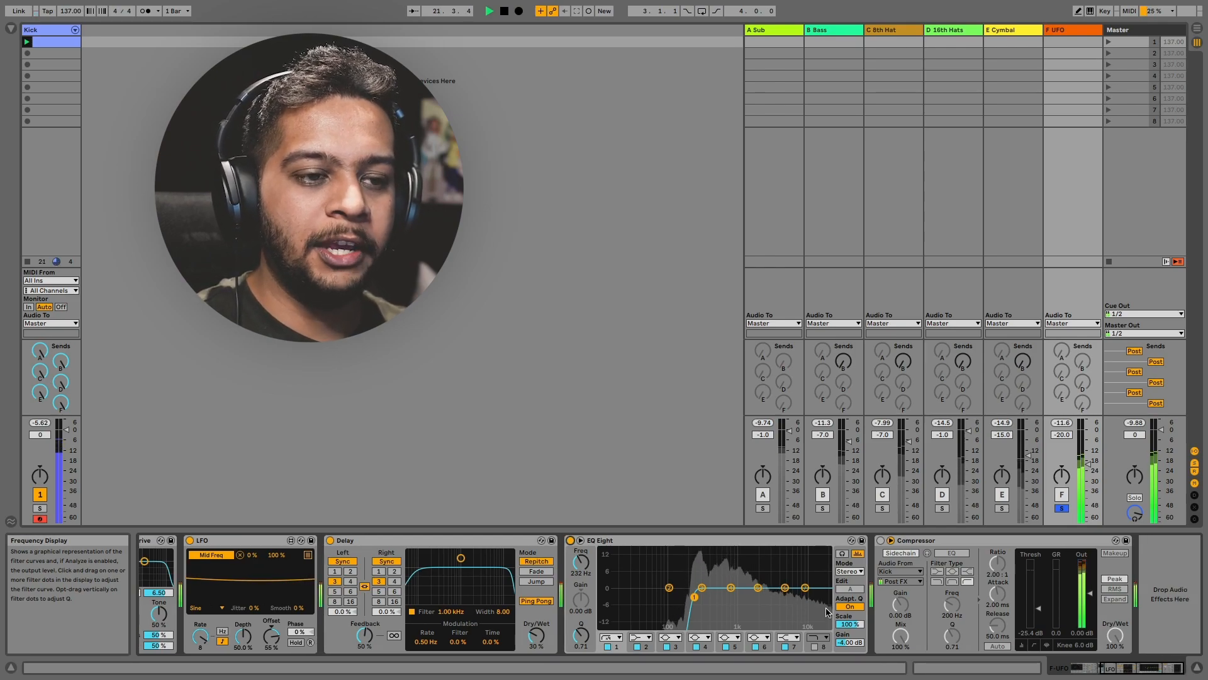
click(815, 646)
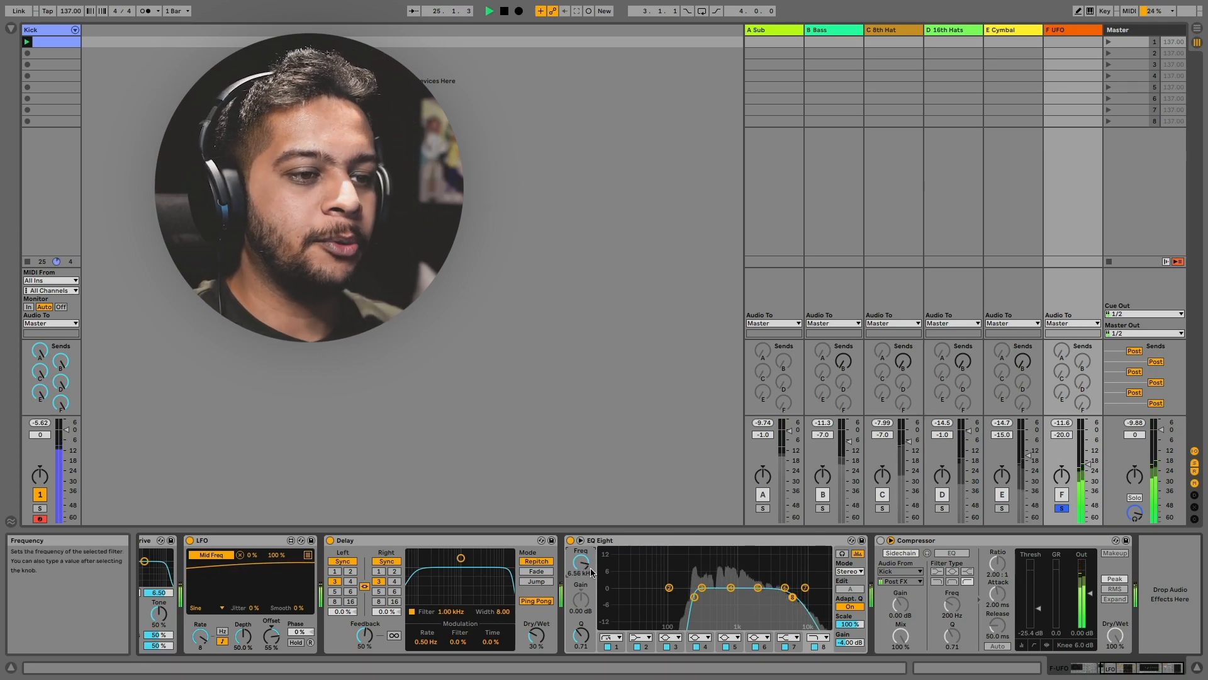
click(880, 540)
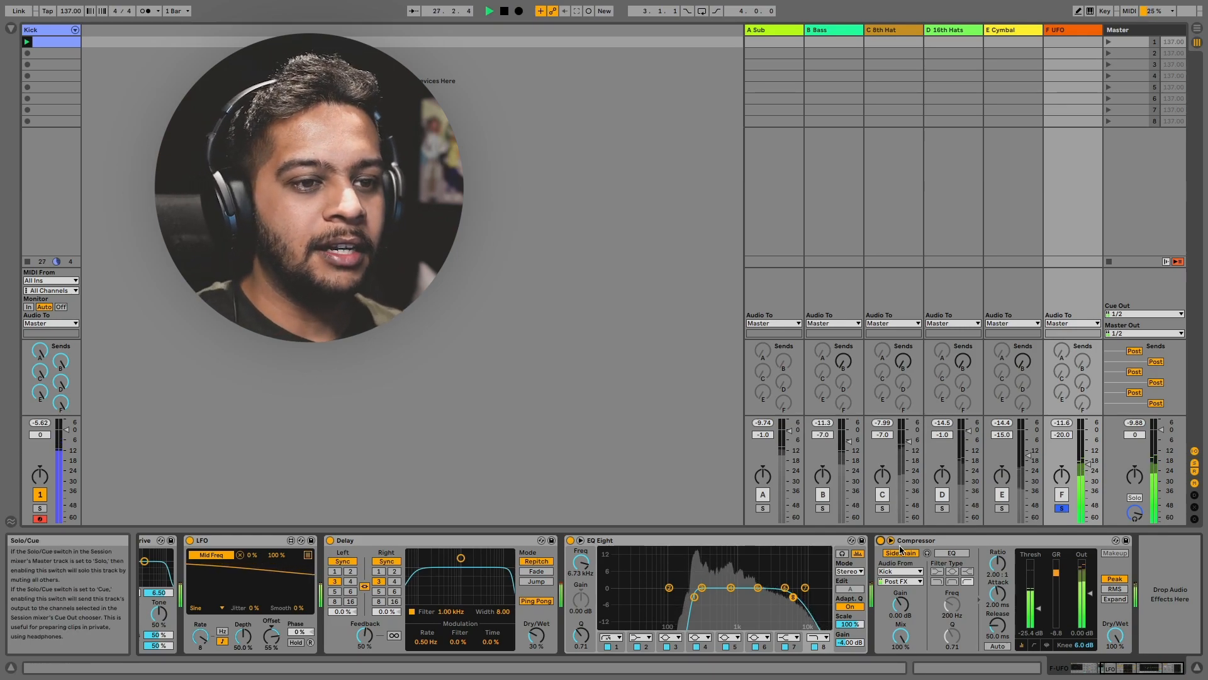
Step: Unsolo the UFO return and look through the device chains of the Sub, UFO, 8th Hat, 16th Hats, Cymbal and Bass returns
click(1062, 508)
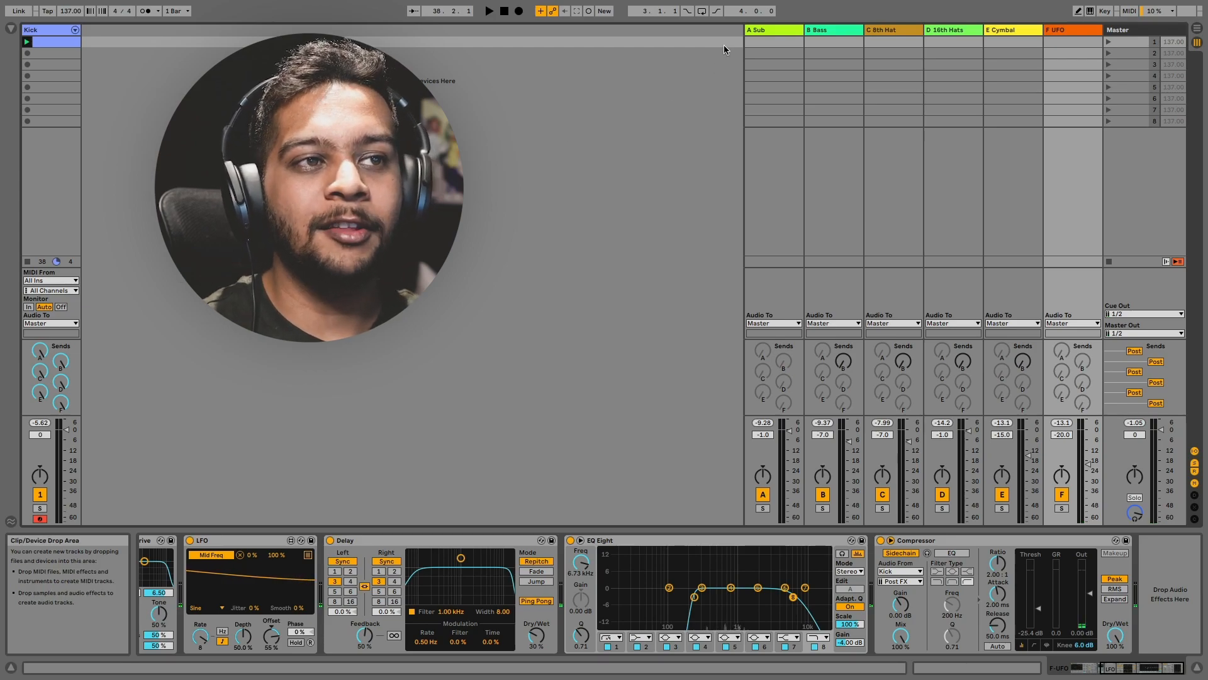
click(772, 30)
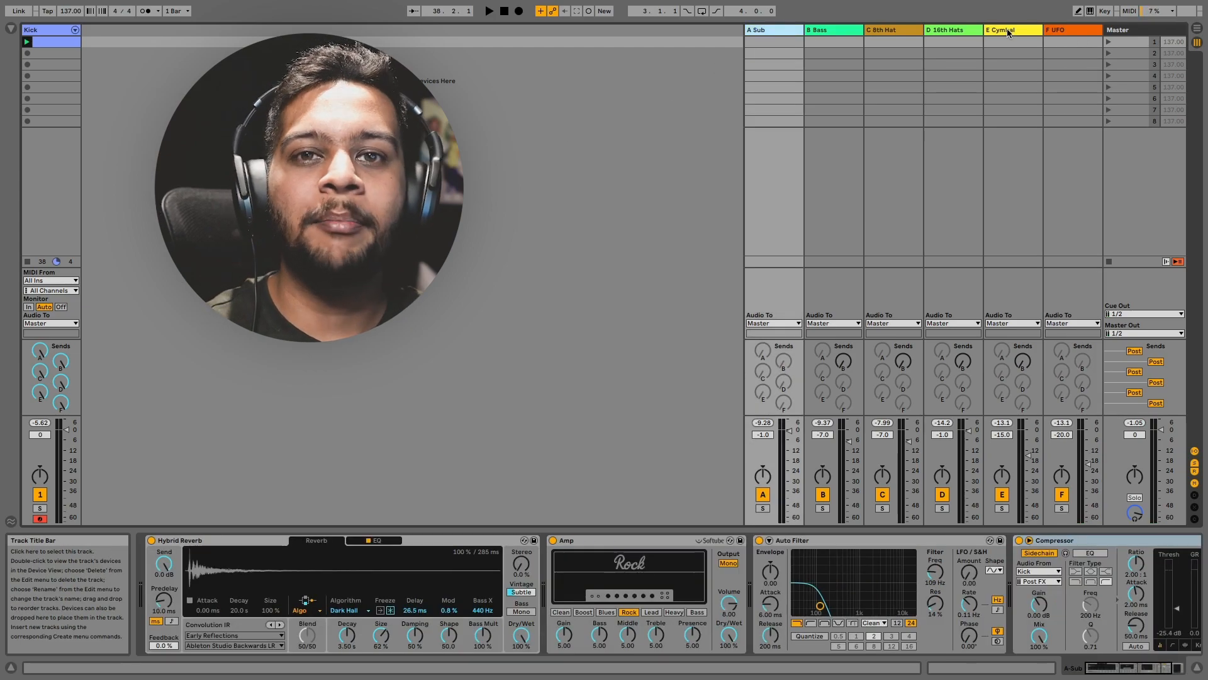
click(1069, 29)
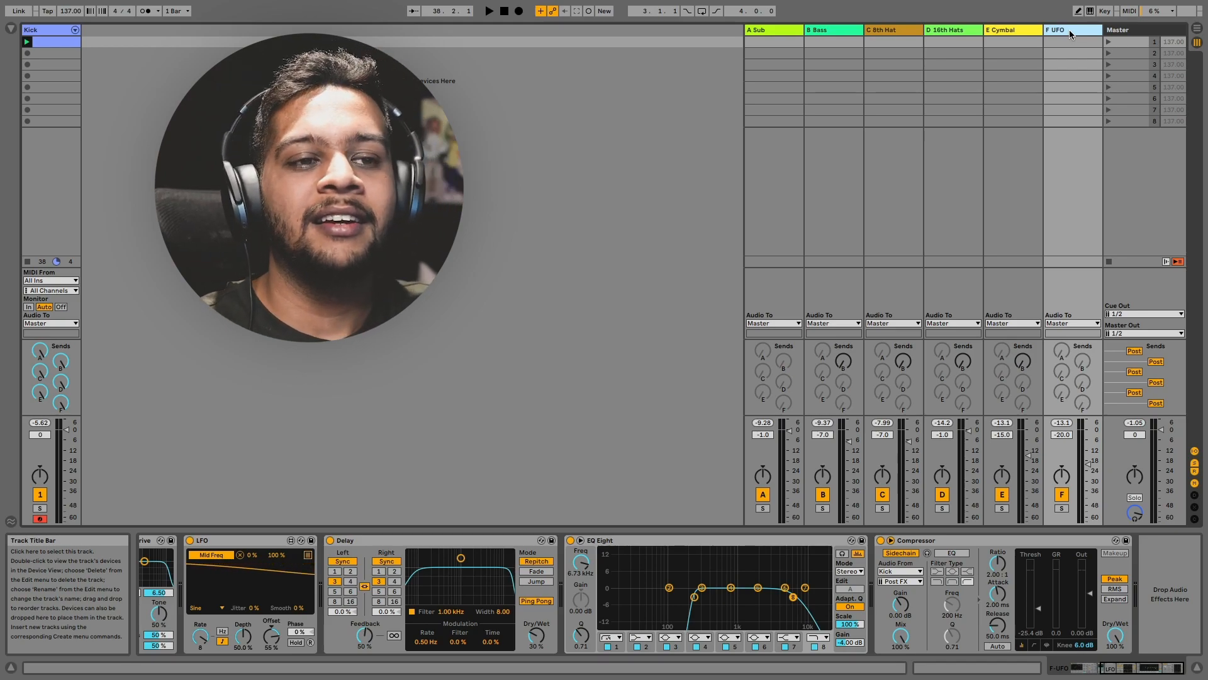
click(762, 29)
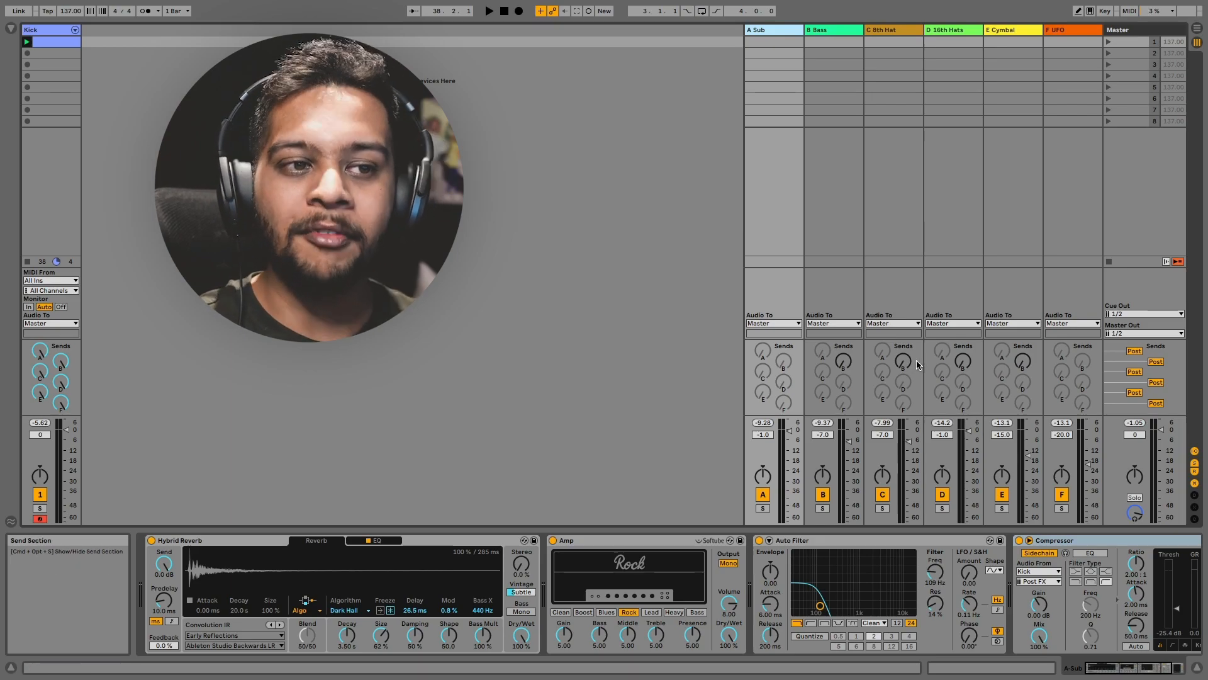
click(914, 29)
click(972, 30)
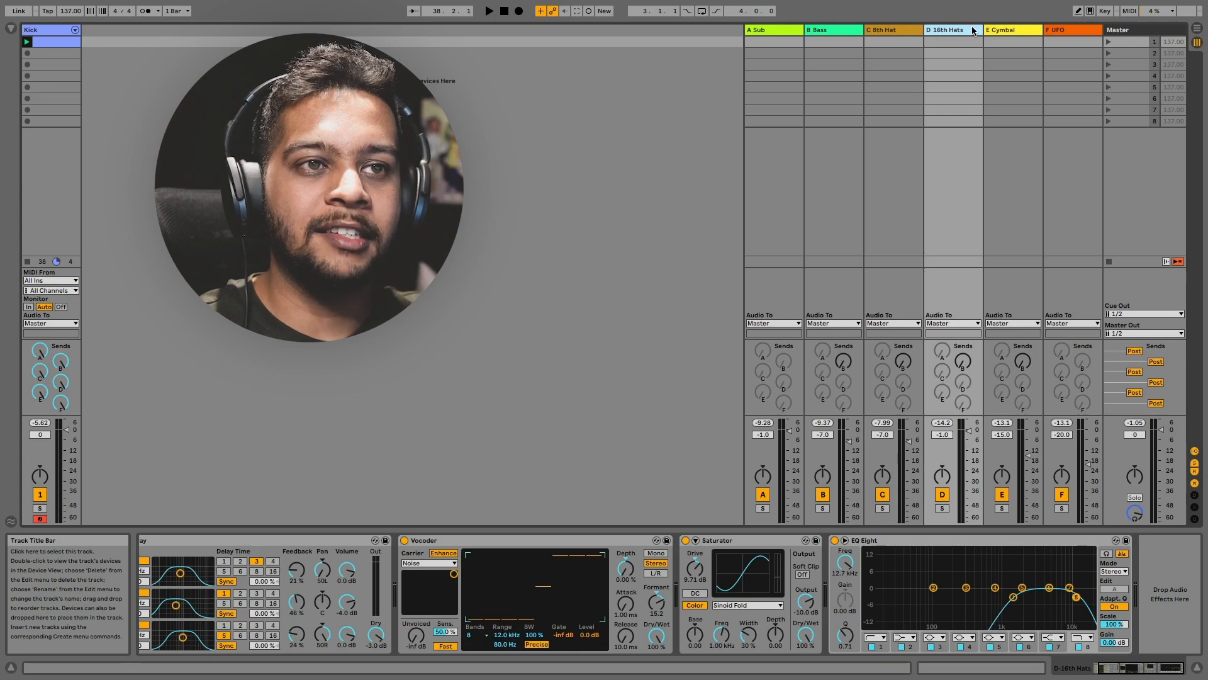
click(1005, 30)
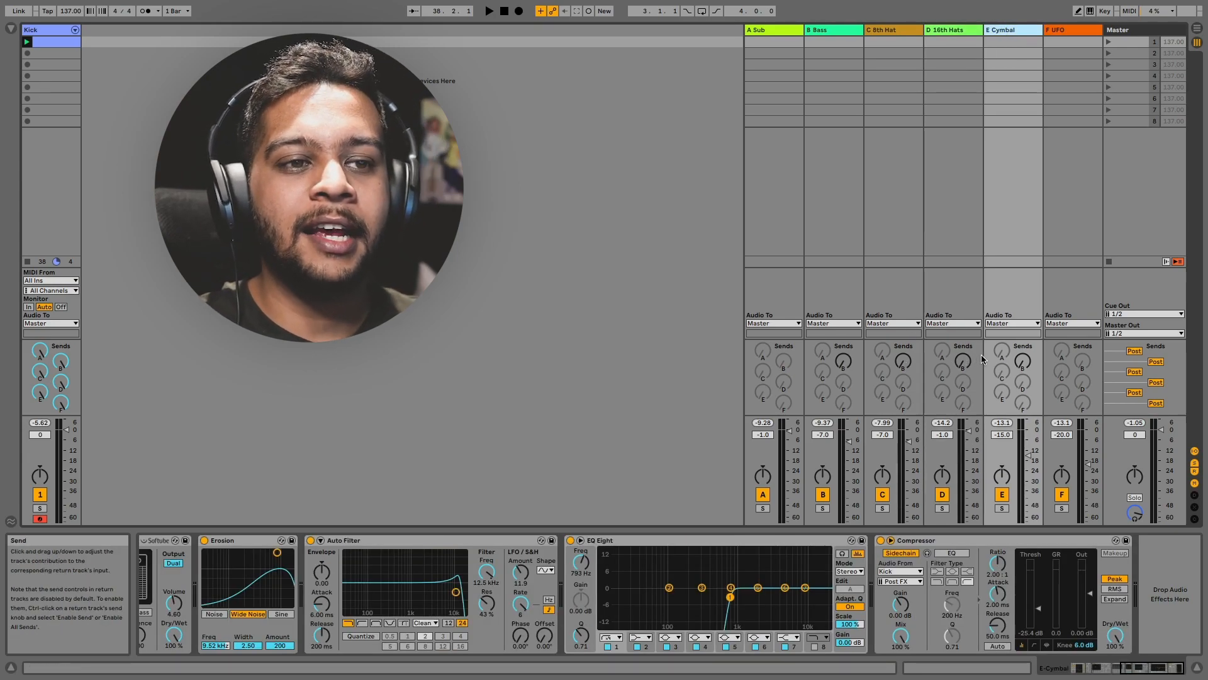
click(837, 32)
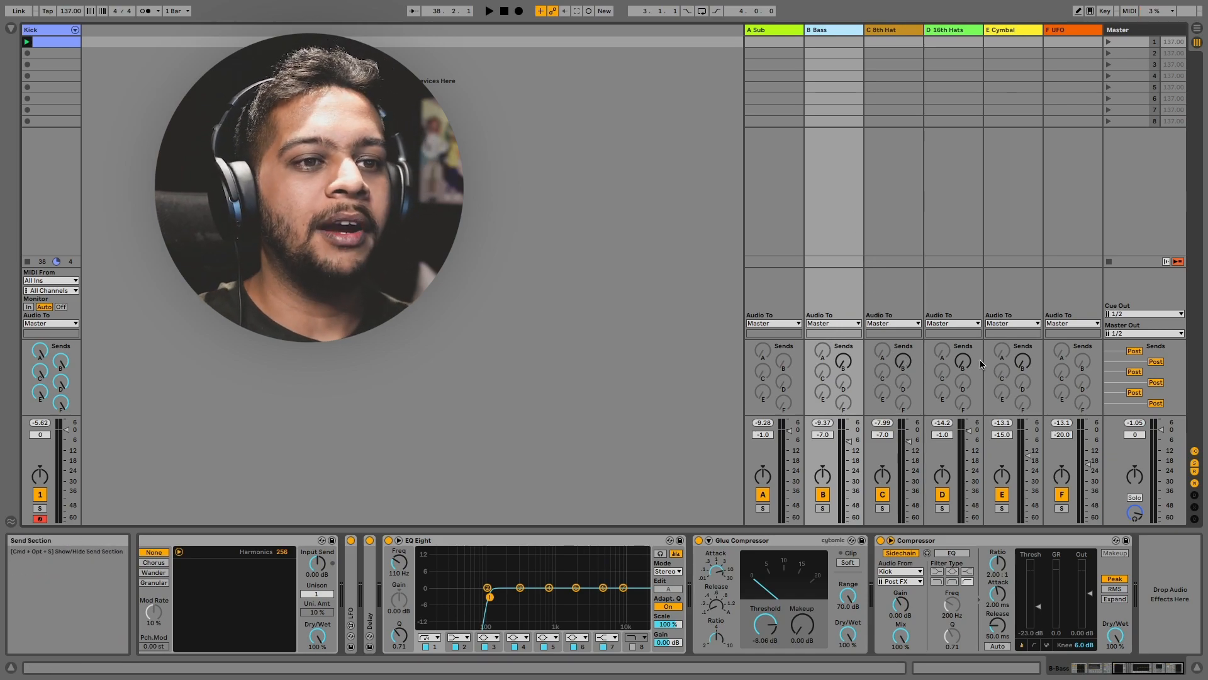
Step: Play the full loop while trying the 8th Hat, 16th Hats and Cymbal returns' sends into Bass, taking the Cymbal send to 0 dB
key(space)
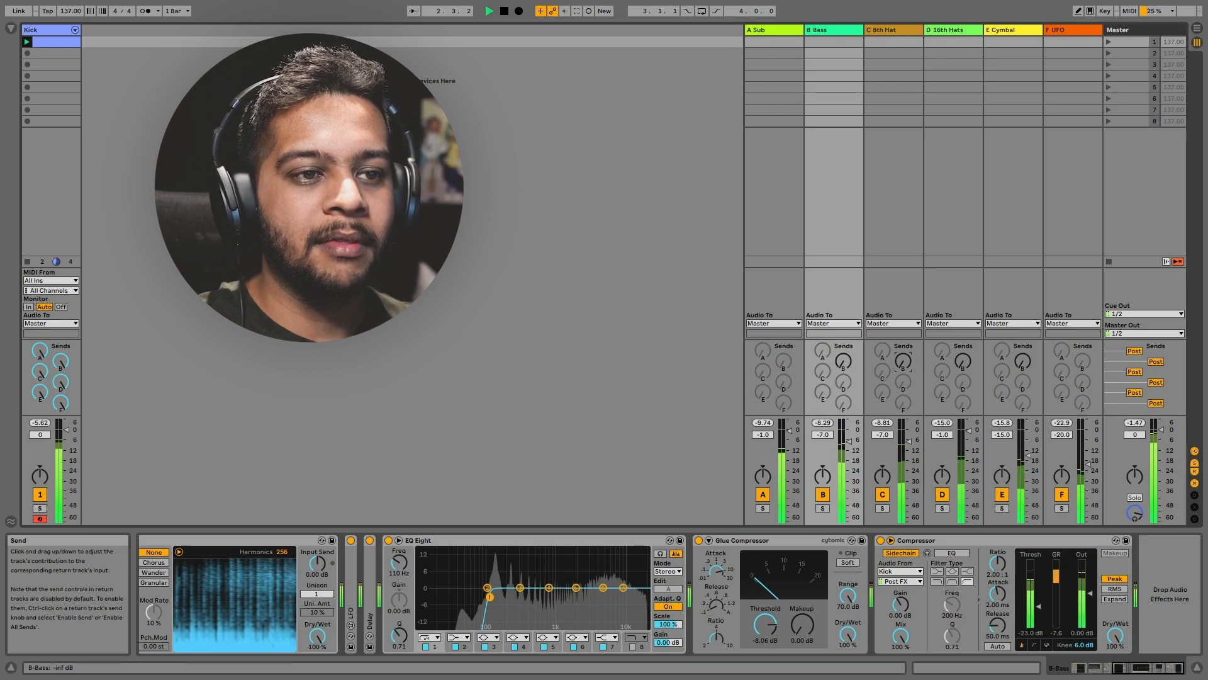
drag(906, 363, 906, 434)
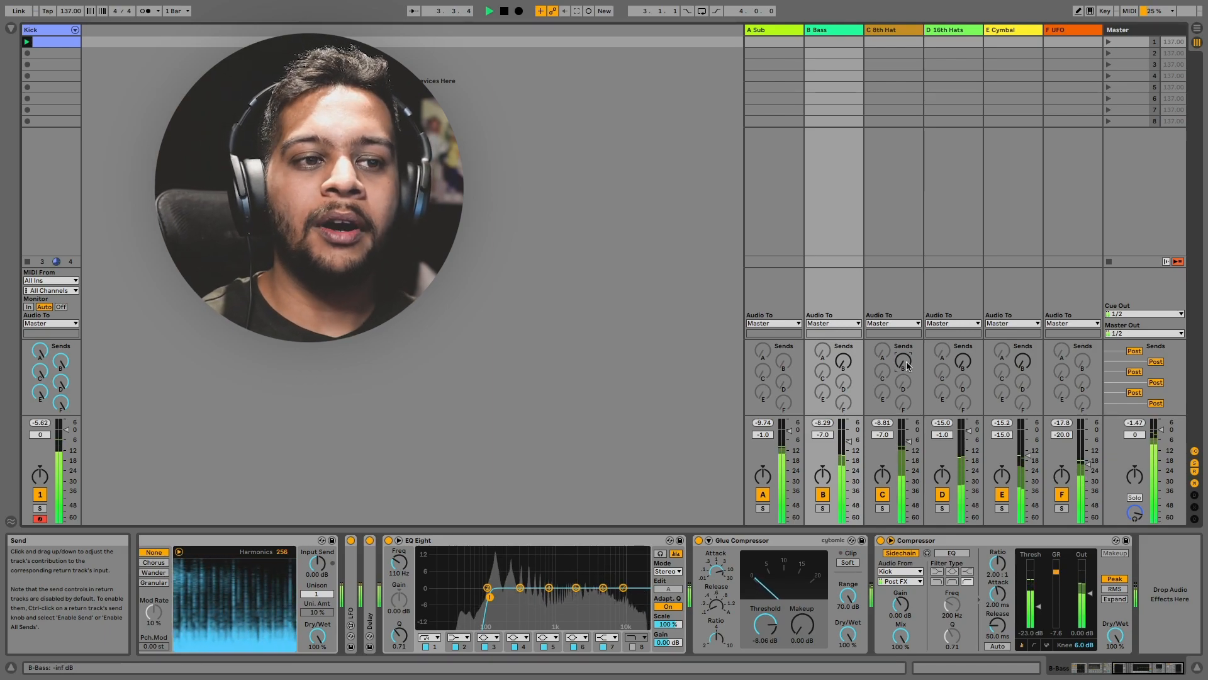
drag(963, 363, 964, 252)
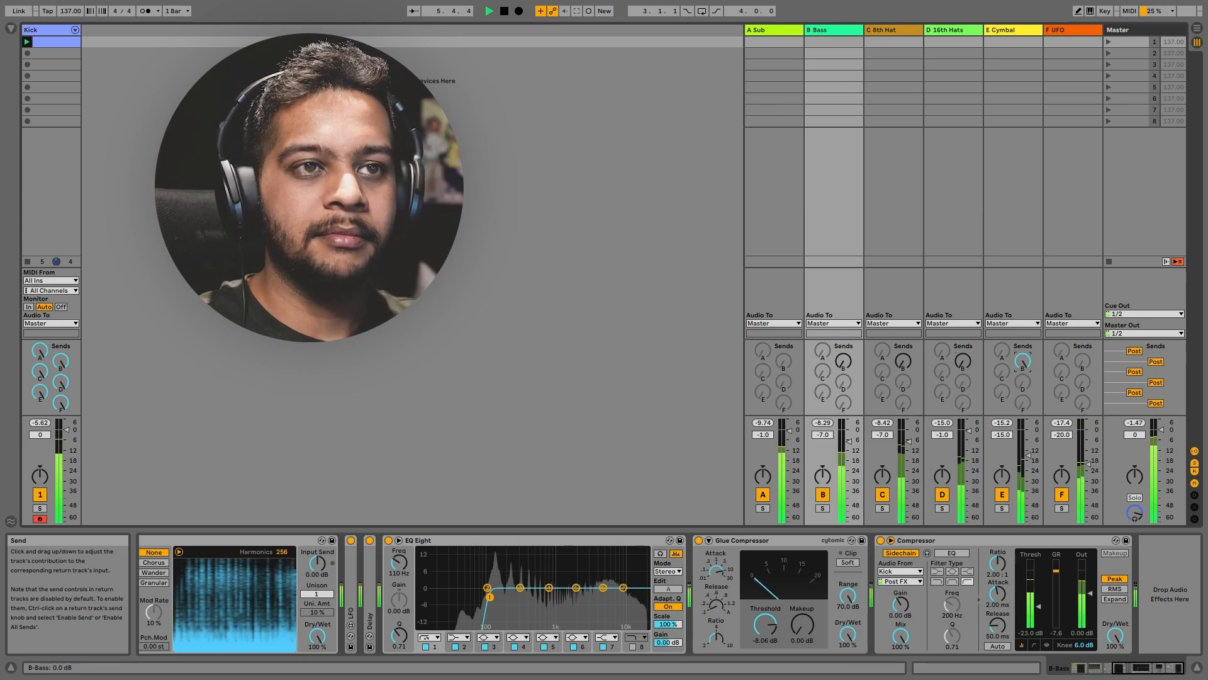
Step: Show the Master device chain and compare the loop with its 210 Hz Auto Filter switched on and off
click(1123, 30)
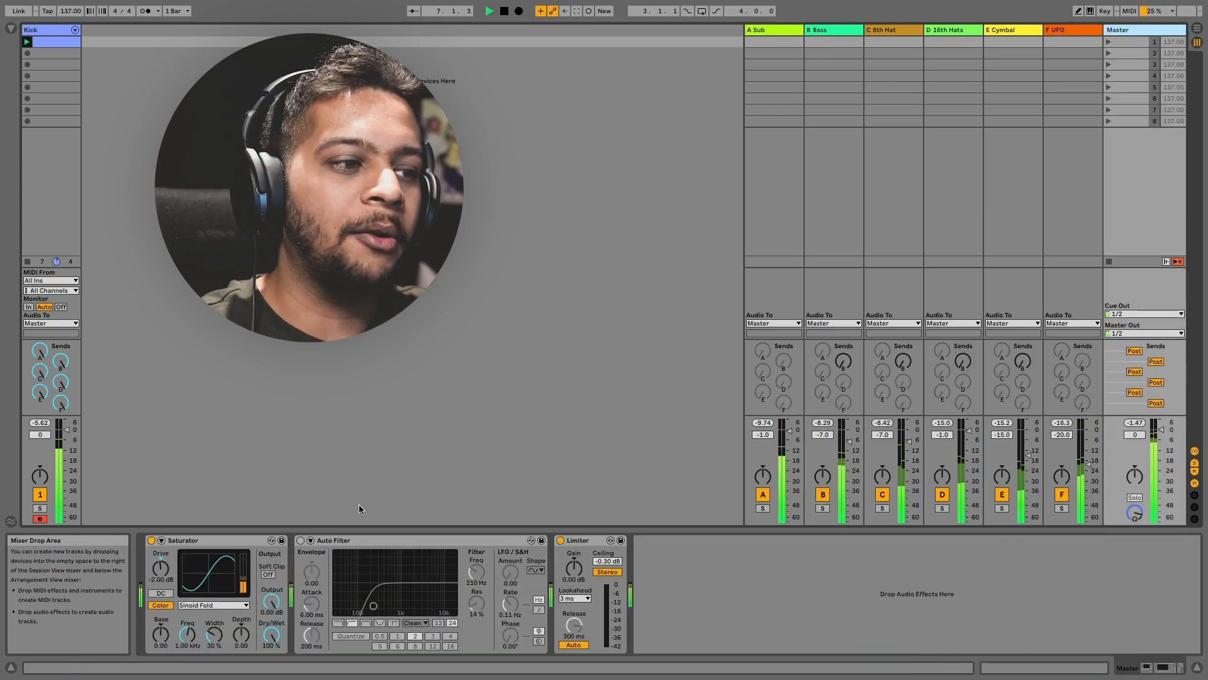
click(300, 540)
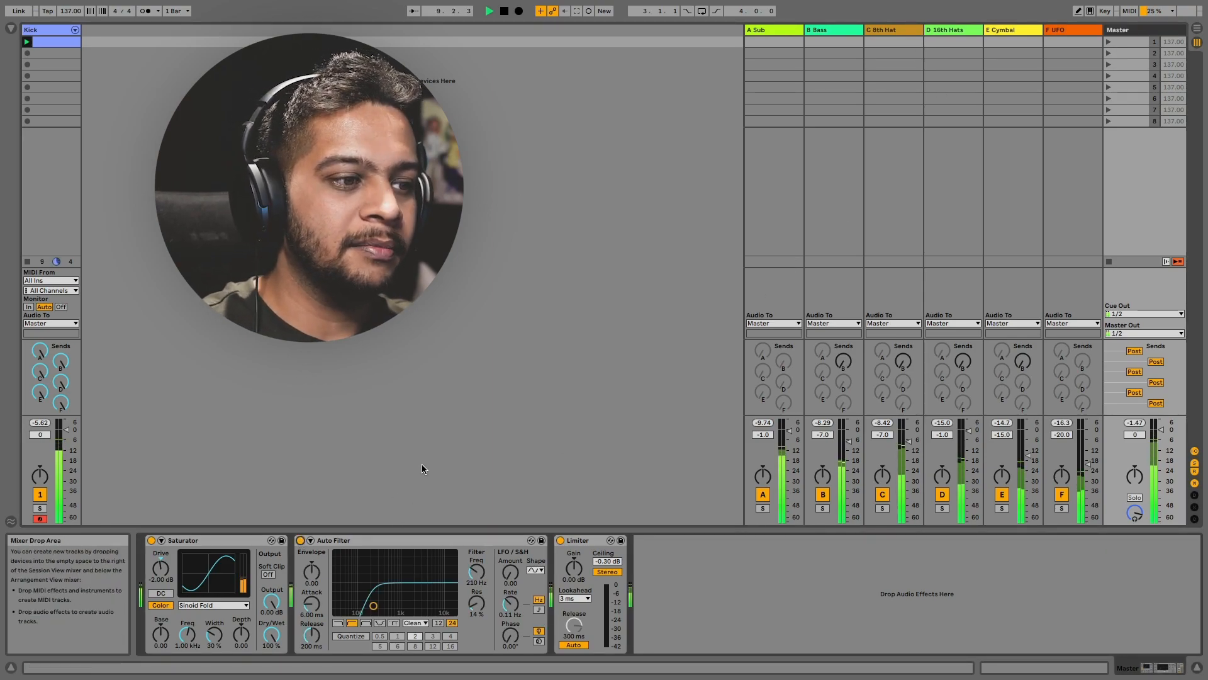
click(300, 541)
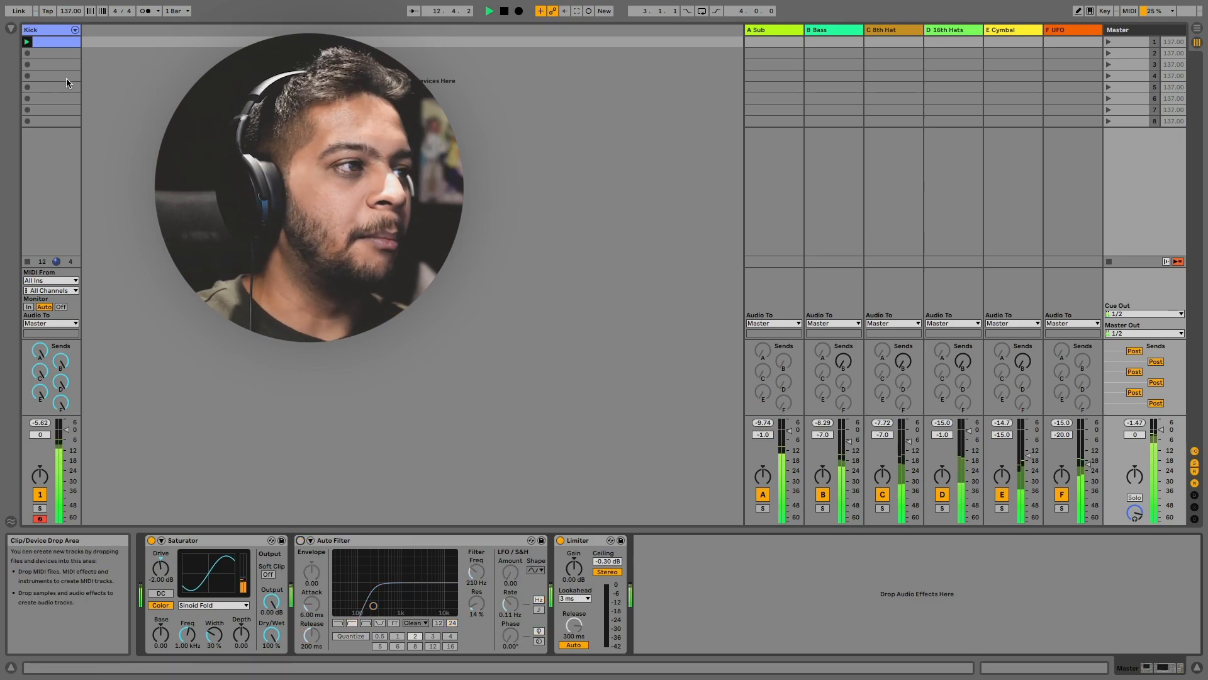
Step: Sweep the Kick track's HPF macro up to 350 Hz and back to 30 Hz, and return to the Master device chain
click(50, 29)
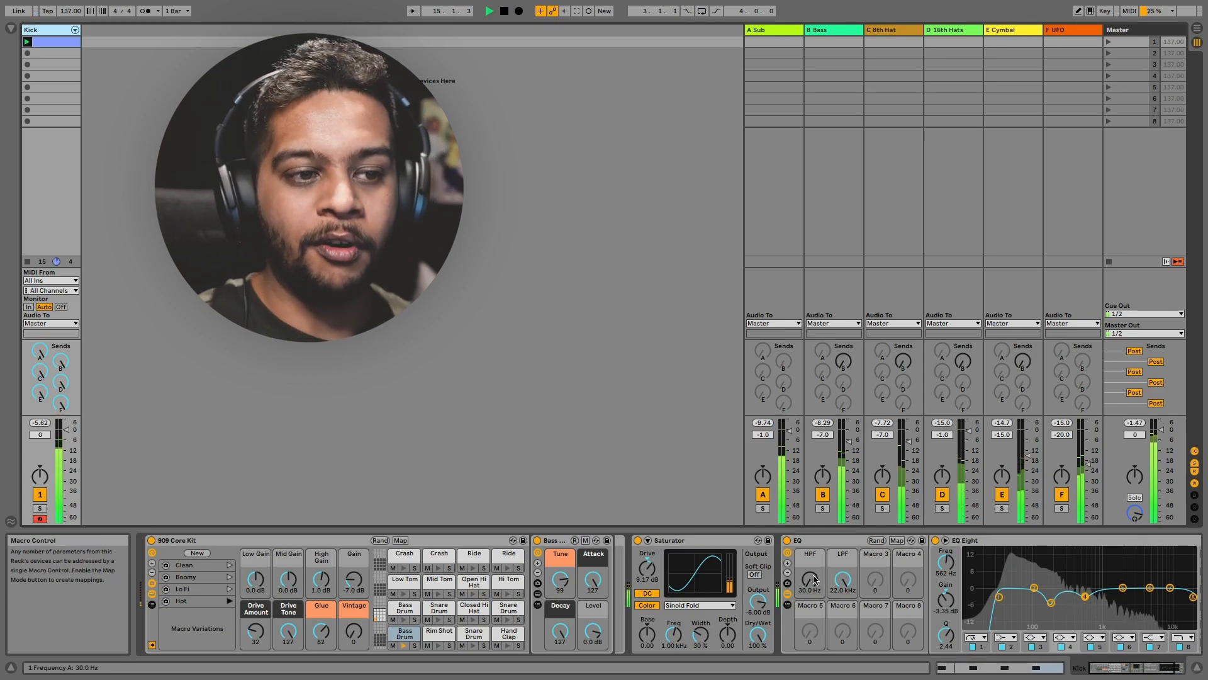
drag(810, 579, 810, 555)
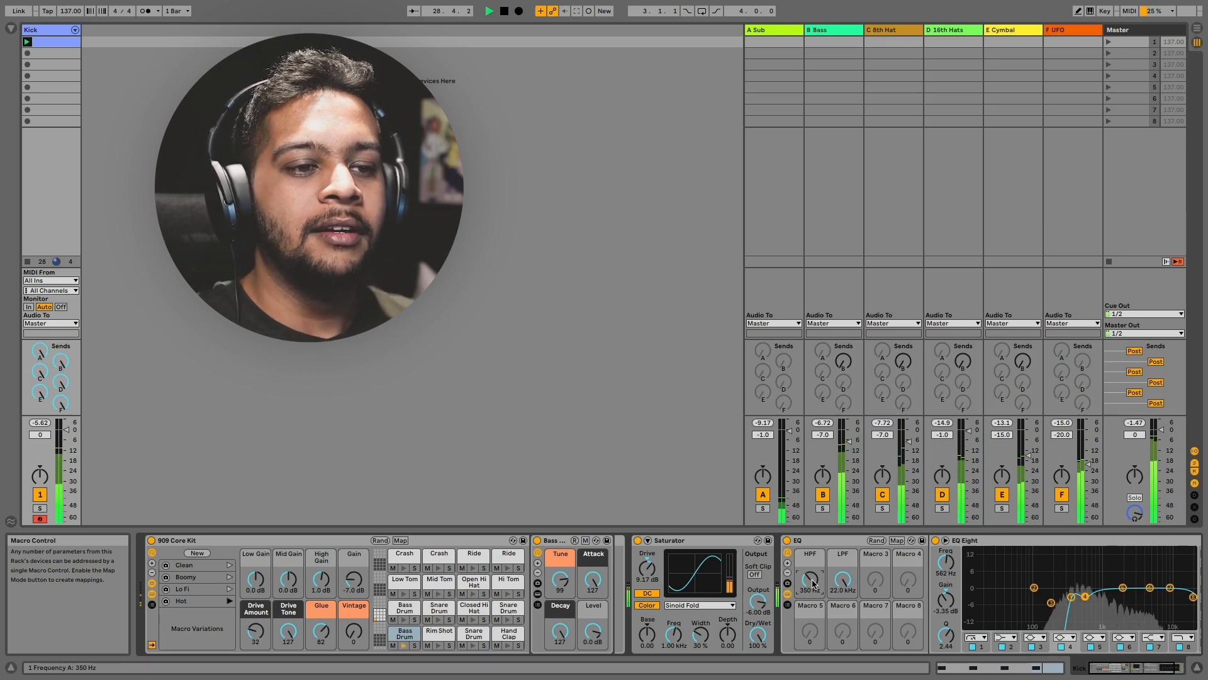
drag(812, 584, 811, 616)
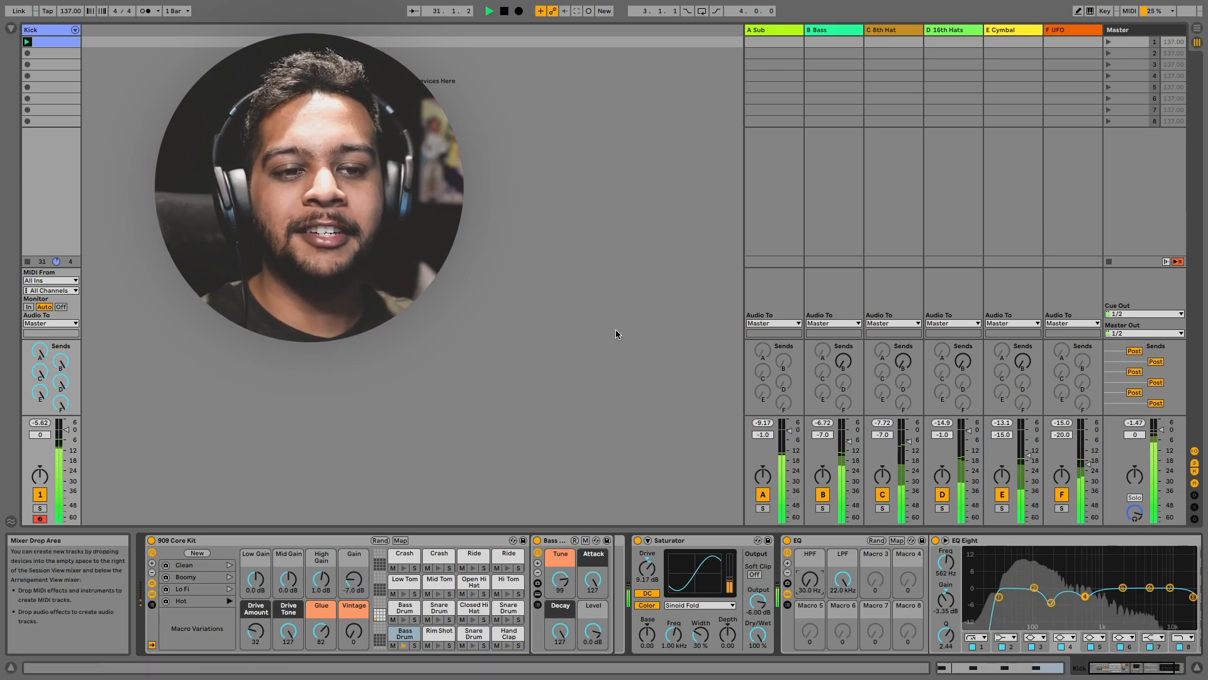
click(1126, 31)
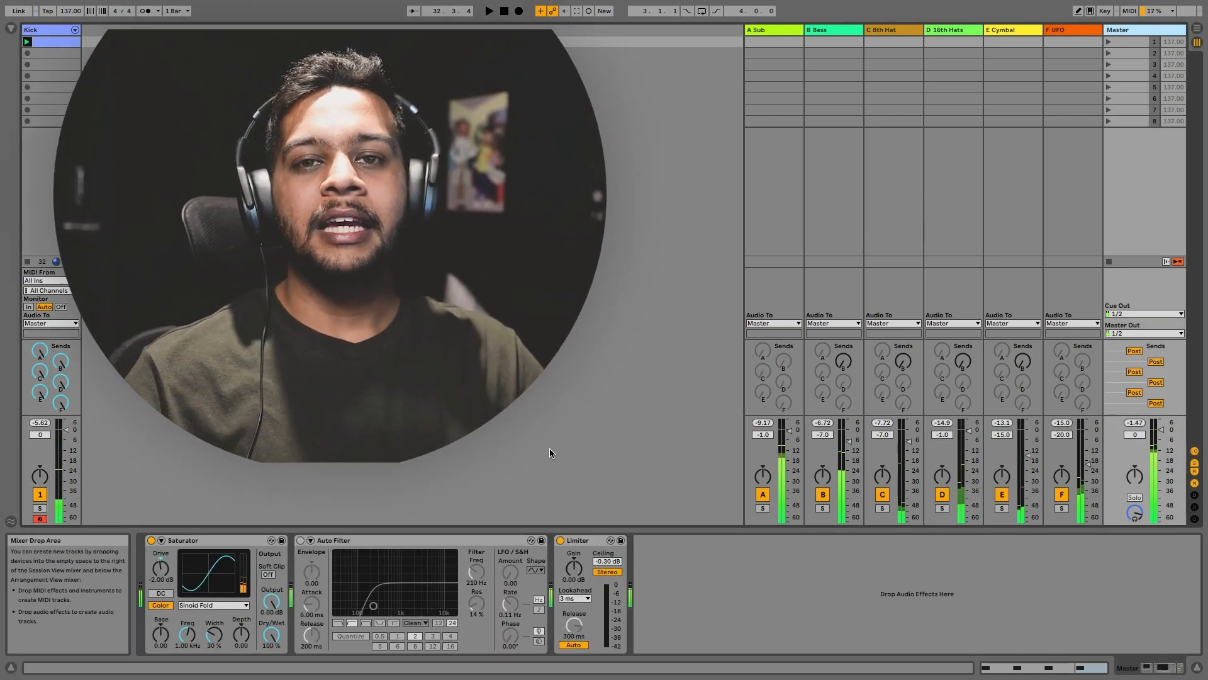